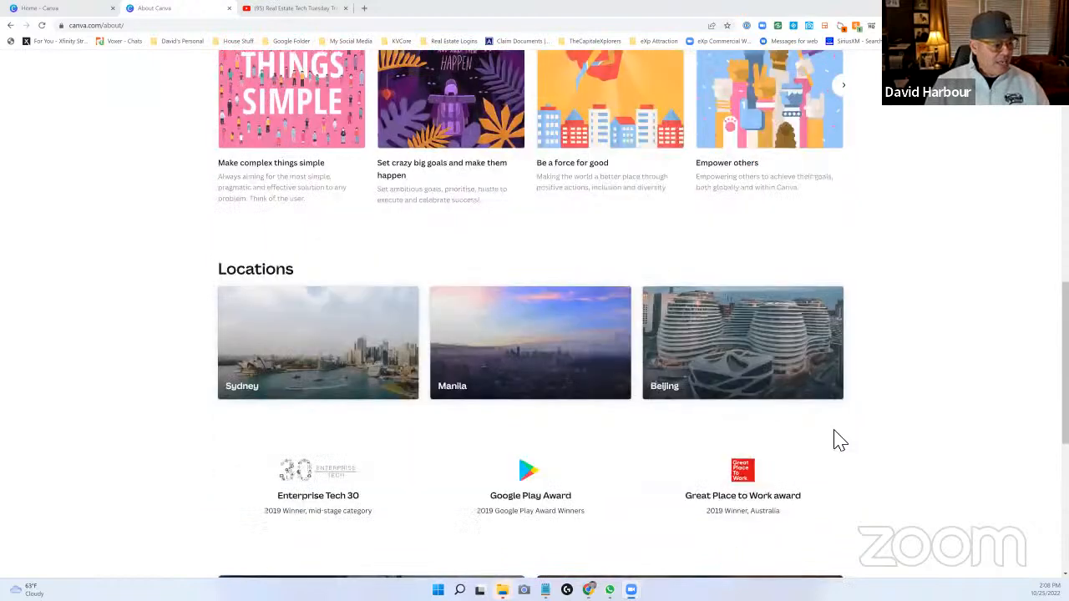
- Review the company information, locations, awards and footer links on the About page
{"action": "scroll", "coordinate": [800, 439], "scroll_direction": "down", "scroll_amount": 2}
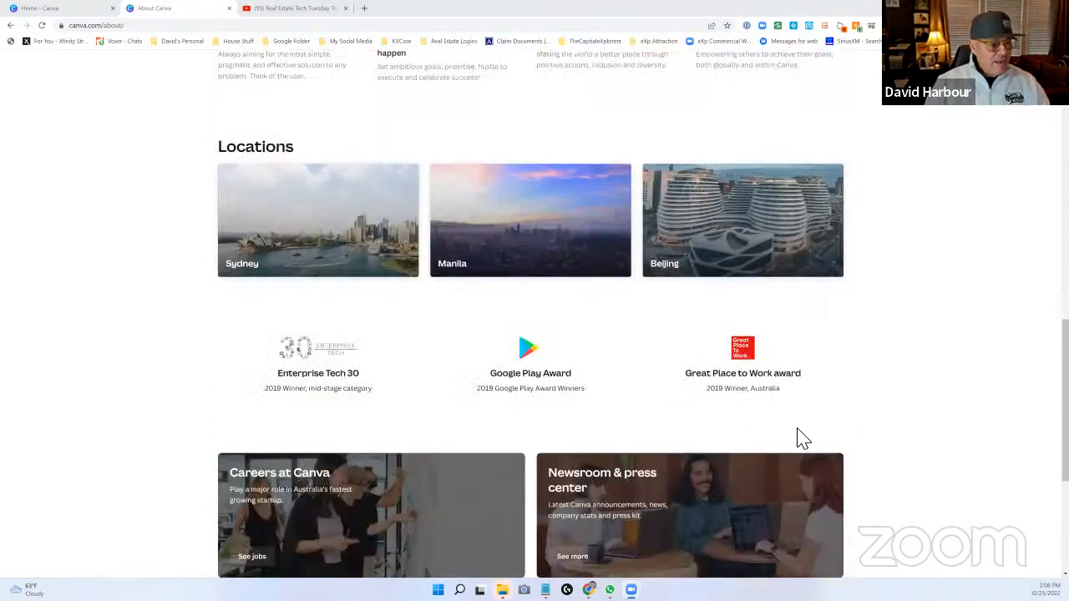
{"action": "scroll", "coordinate": [796, 430], "scroll_direction": "down", "scroll_amount": 1}
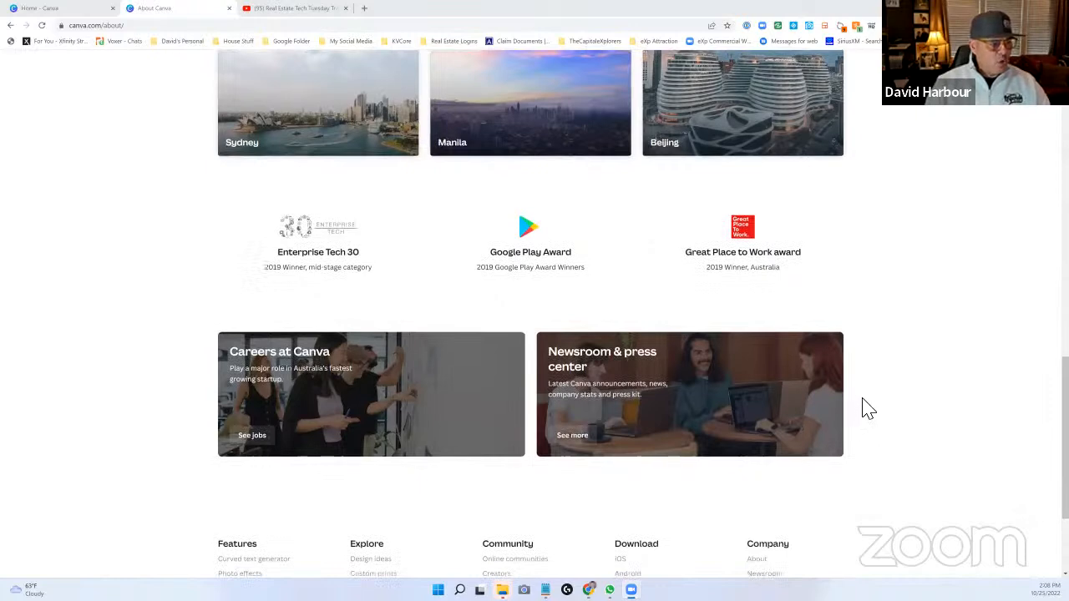
{"action": "scroll", "coordinate": [867, 418], "scroll_direction": "down", "scroll_amount": 2}
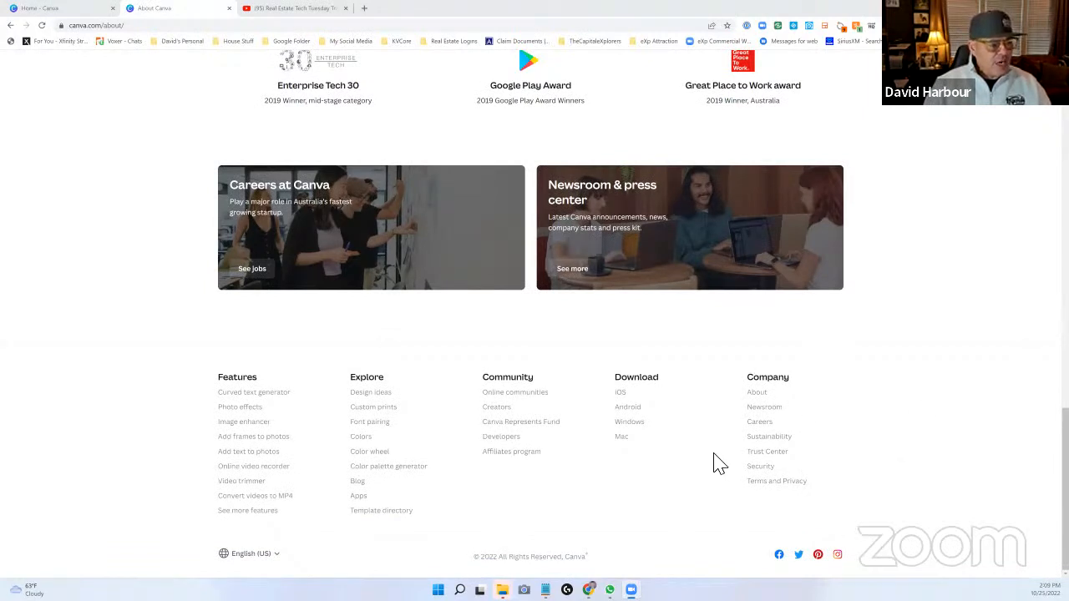
{"action": "scroll", "coordinate": [309, 131], "scroll_direction": "up", "scroll_amount": 15}
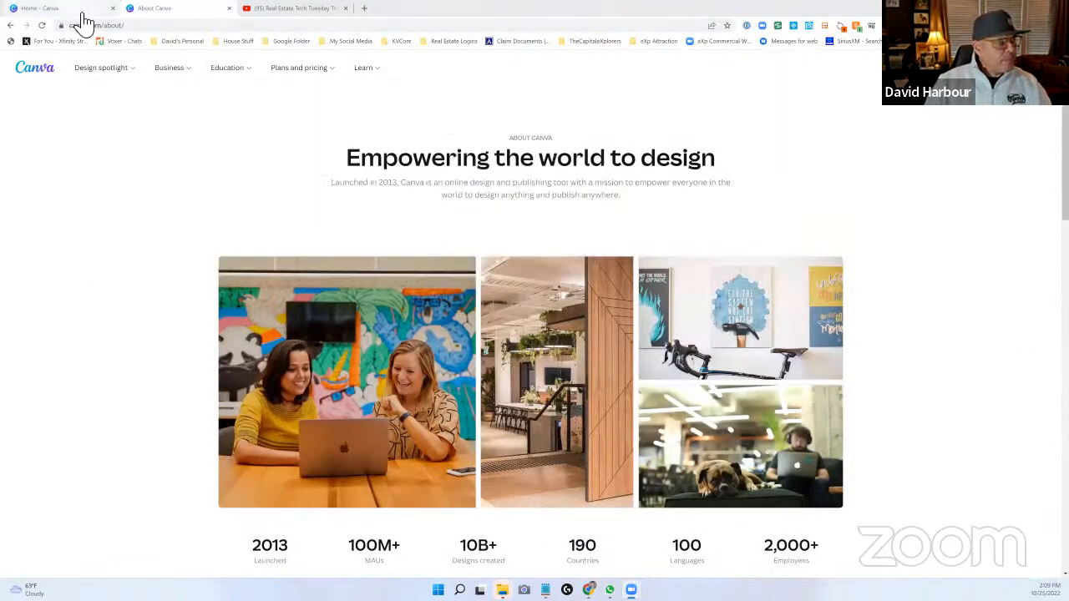
- Open the pricing comparison from the home page and examine the features of the Free, Pro and Teams plans
{"action": "left_click", "coordinate": [84, 18]}
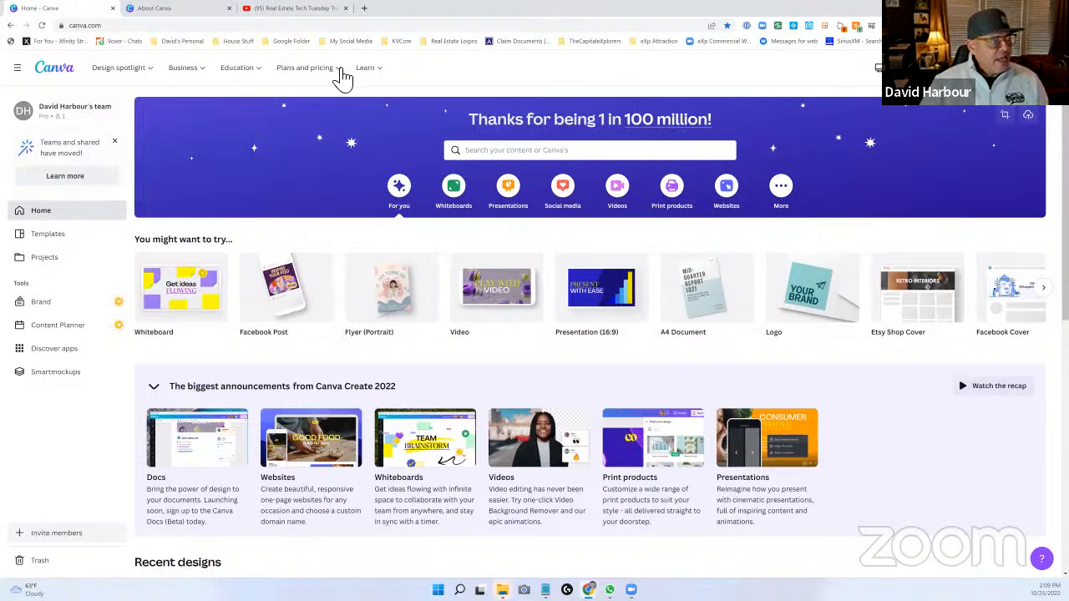
{"action": "mouse_move", "coordinate": [342, 77]}
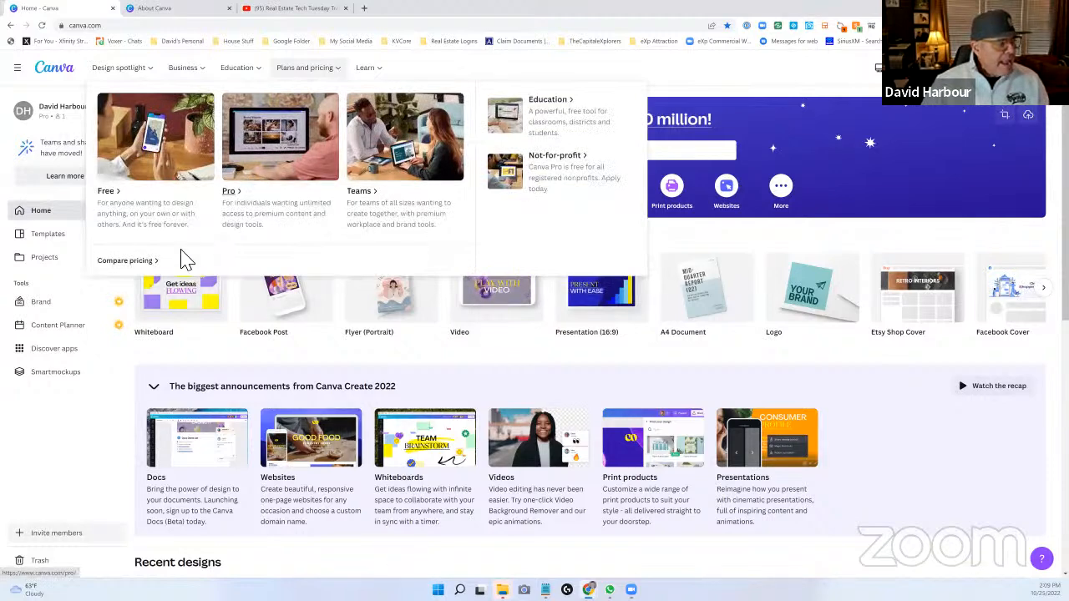
{"action": "left_click", "coordinate": [142, 263]}
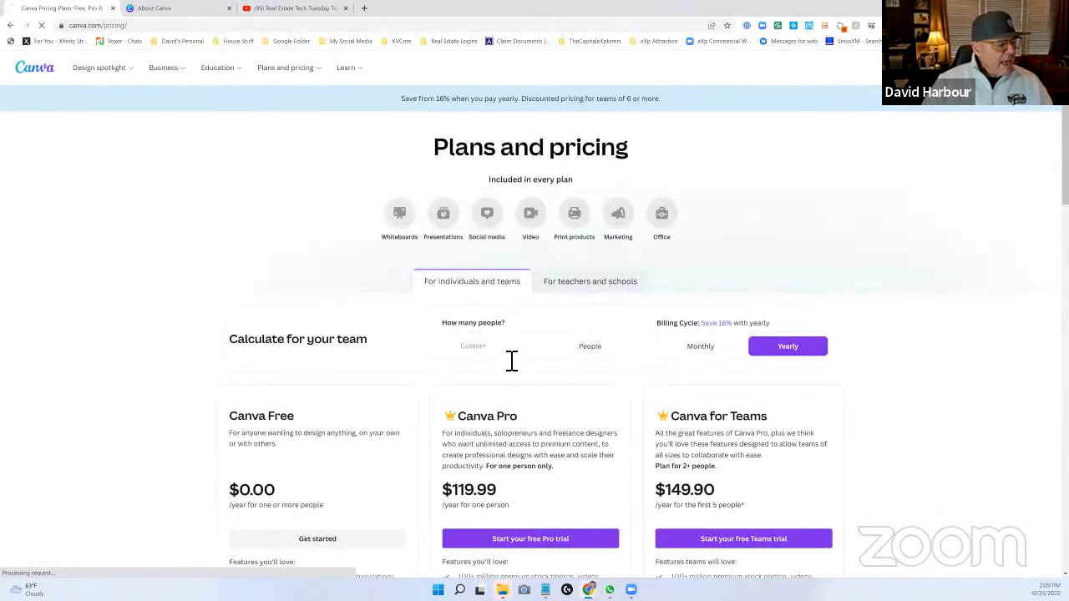
{"action": "scroll", "coordinate": [370, 357], "scroll_direction": "down", "scroll_amount": 2}
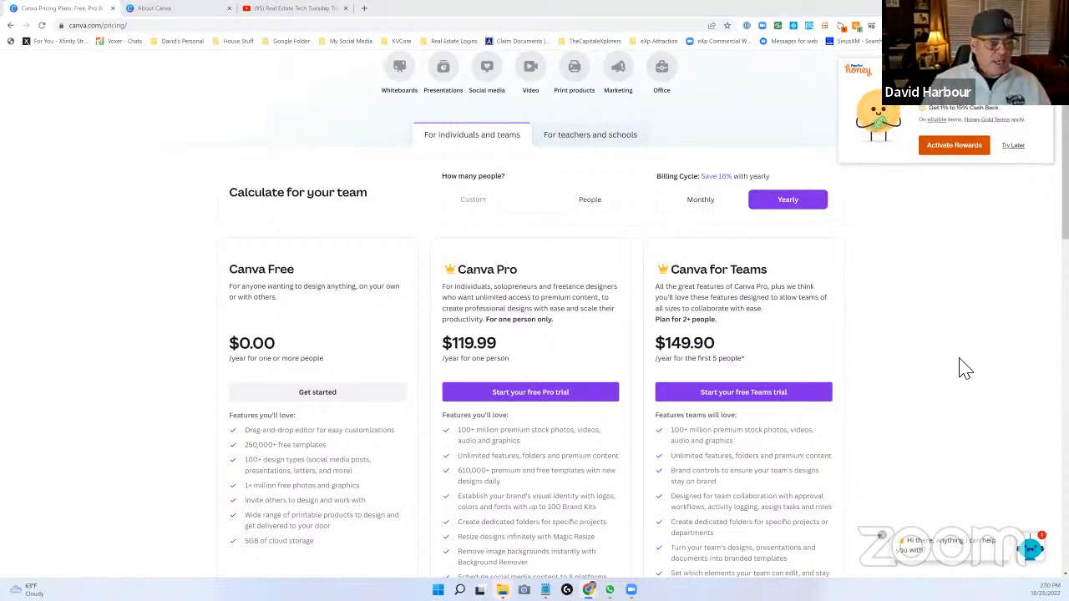
{"action": "scroll", "coordinate": [961, 368], "scroll_direction": "down", "scroll_amount": 1}
{"action": "scroll", "coordinate": [947, 355], "scroll_direction": "down", "scroll_amount": 5}
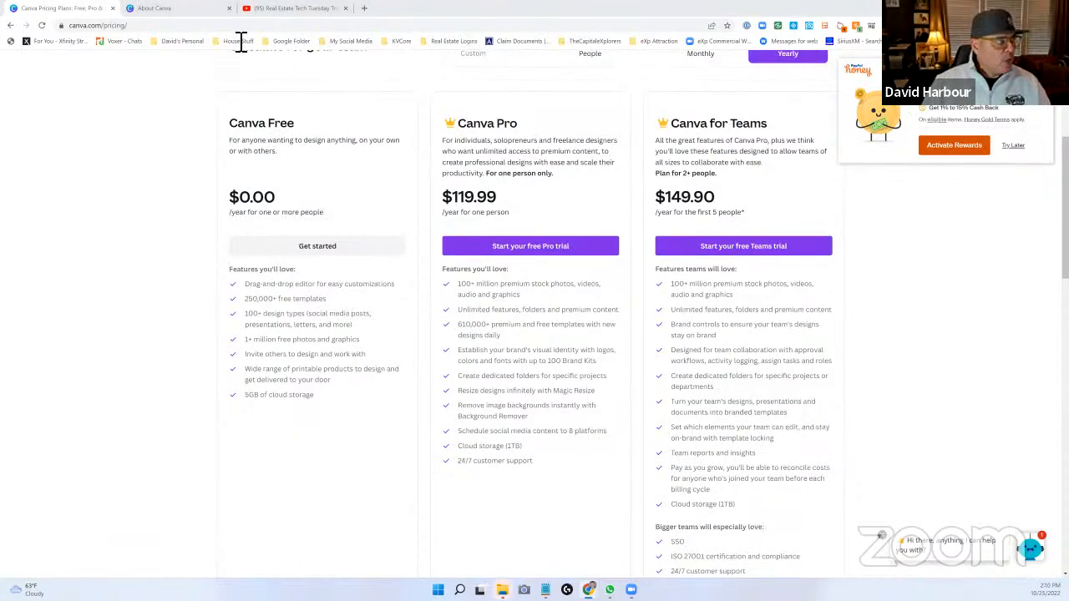
- Return to the home page and browse the More category's design types and templates, from infographics to book covers
{"action": "left_click", "coordinate": [13, 26]}
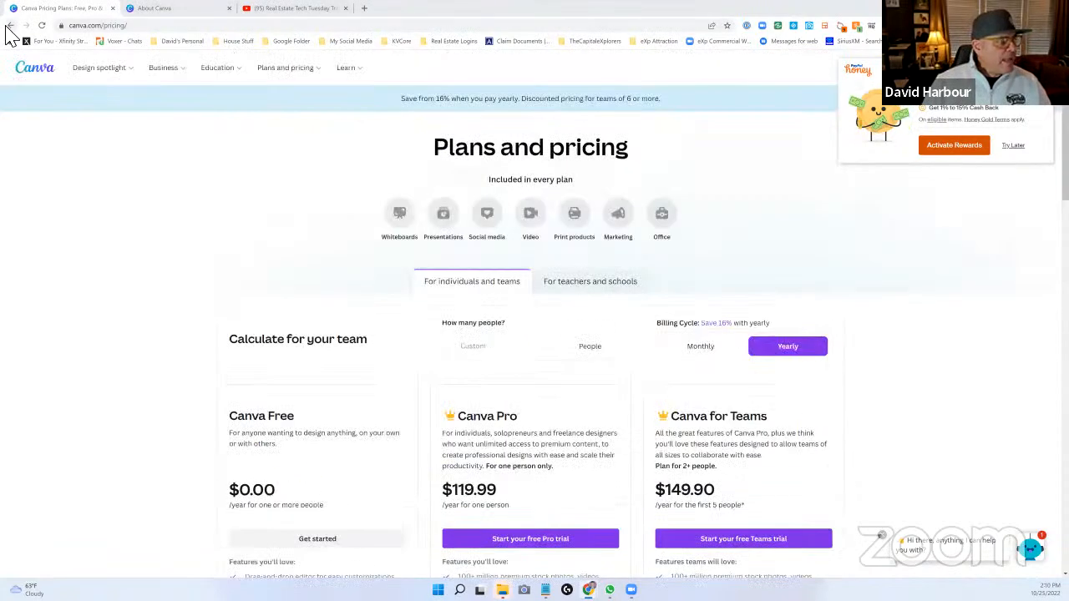
{"action": "left_click", "coordinate": [8, 27]}
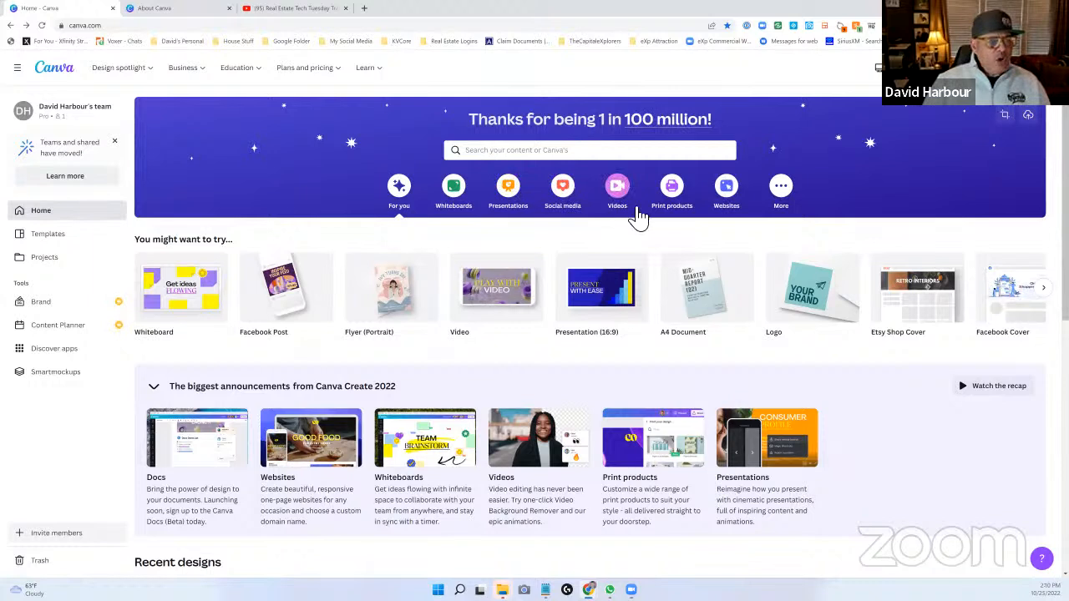
{"action": "left_click", "coordinate": [780, 186]}
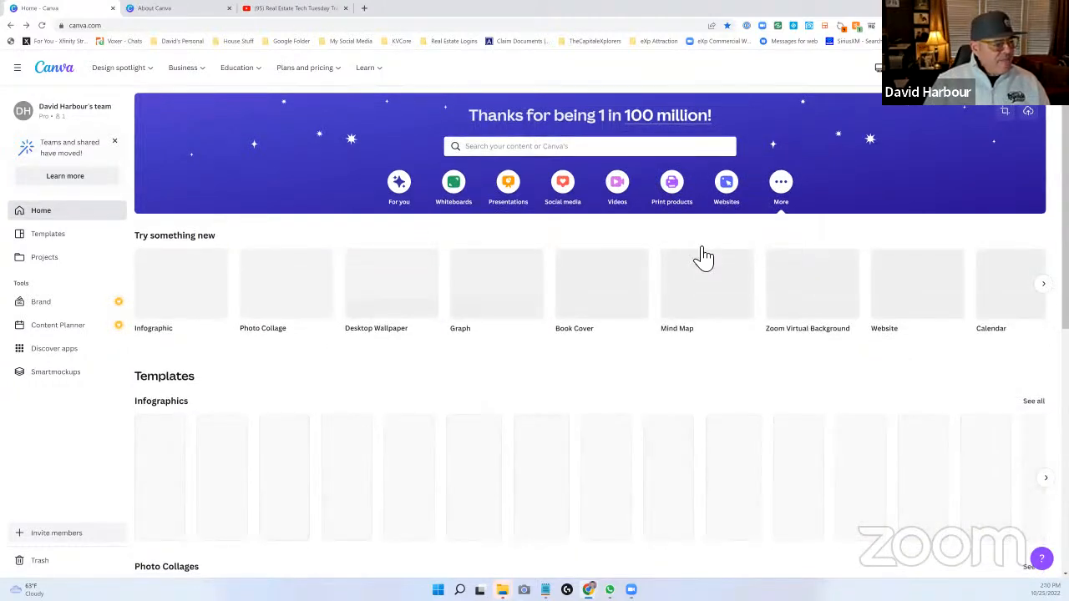
{"action": "scroll", "coordinate": [702, 256], "scroll_direction": "down", "scroll_amount": 1}
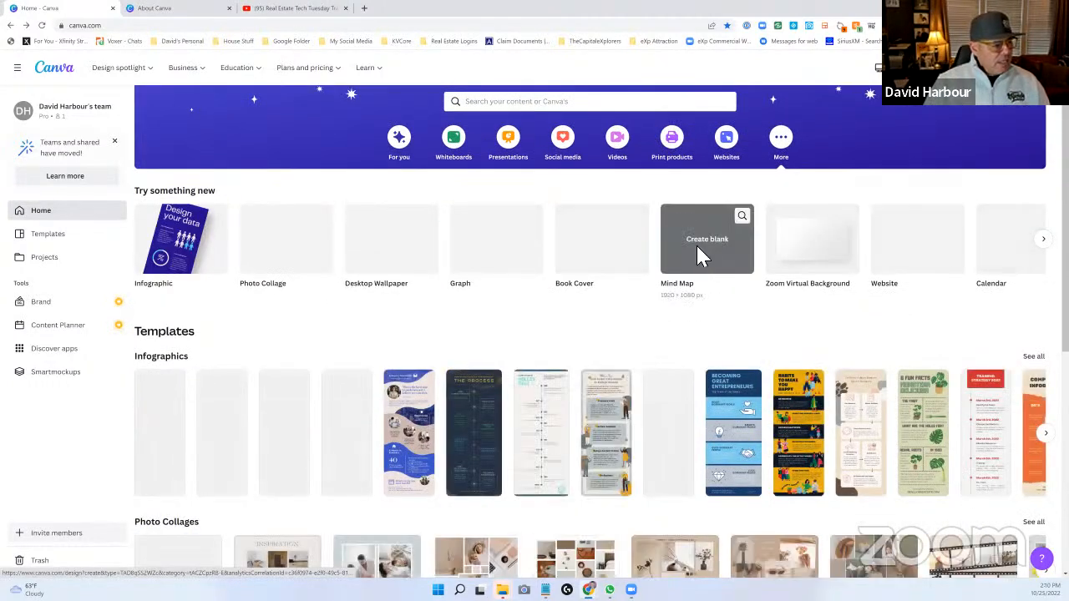
{"action": "scroll", "coordinate": [701, 257], "scroll_direction": "down", "scroll_amount": 1}
{"action": "scroll", "coordinate": [704, 257], "scroll_direction": "down", "scroll_amount": 2}
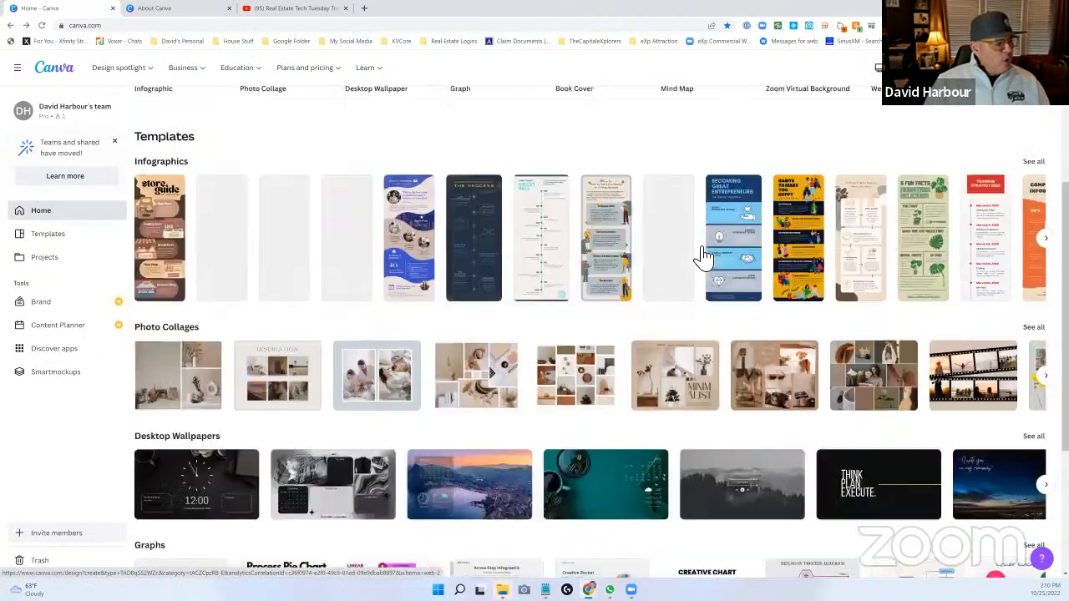
{"action": "scroll", "coordinate": [704, 257], "scroll_direction": "down", "scroll_amount": 1}
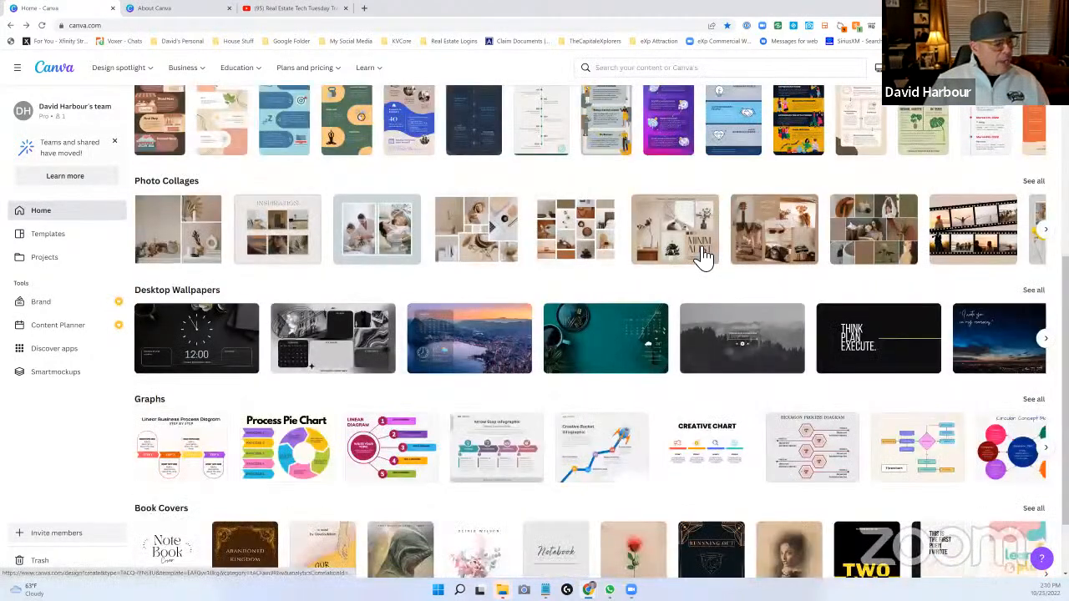
{"action": "scroll", "coordinate": [704, 257], "scroll_direction": "down", "scroll_amount": 1}
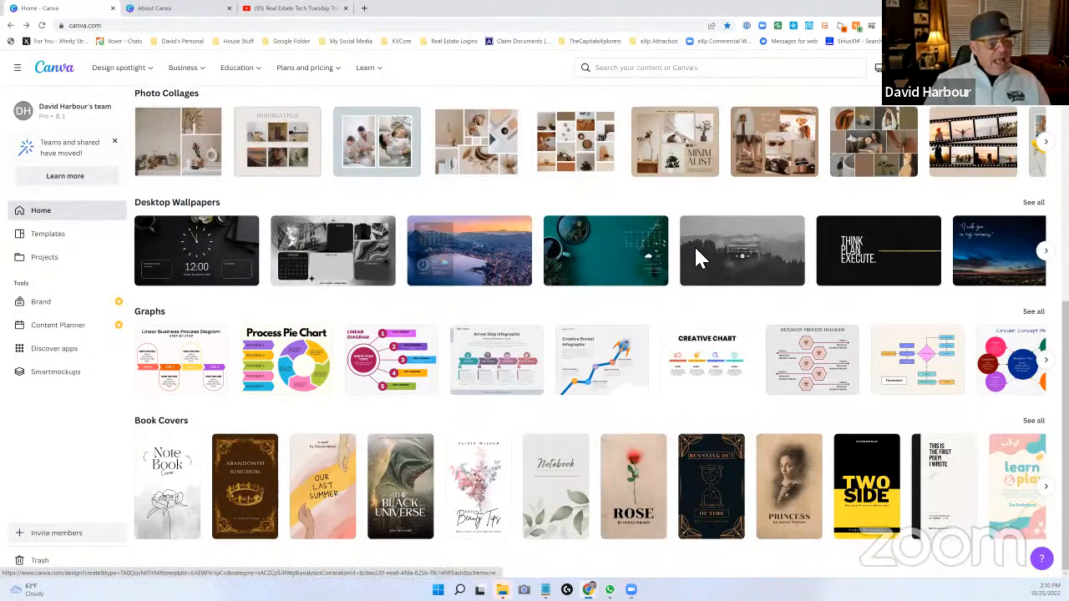
{"action": "scroll", "coordinate": [656, 246], "scroll_direction": "up", "scroll_amount": 3}
{"action": "scroll", "coordinate": [651, 246], "scroll_direction": "up", "scroll_amount": 2}
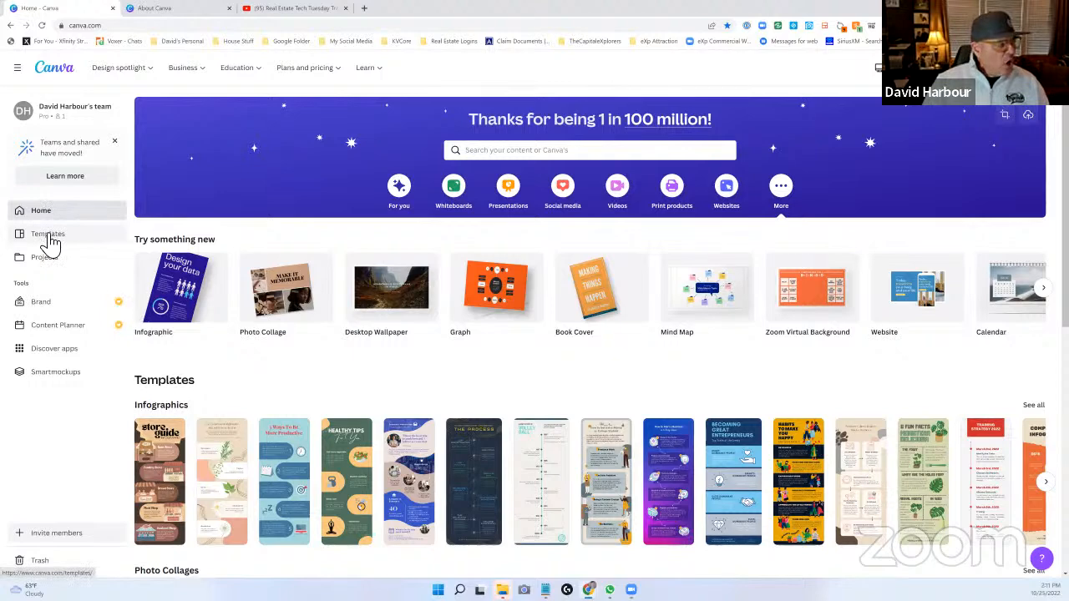
- Find the Red and Black Calendar of Events Upcoming Music Concert Poster in the template gallery and open it for customizing
{"action": "left_click", "coordinate": [48, 238]}
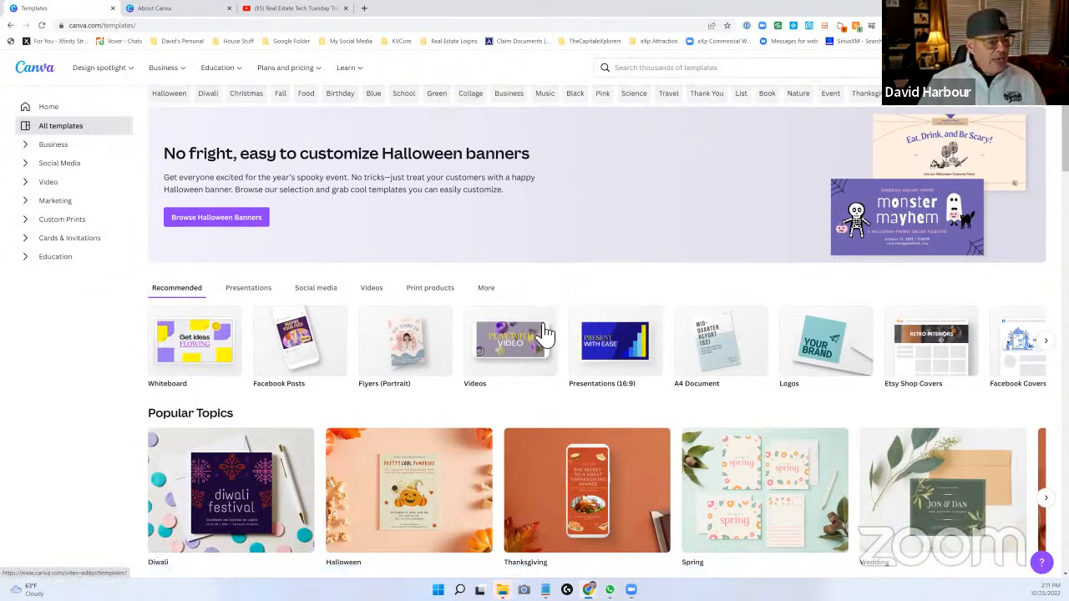
{"action": "scroll", "coordinate": [544, 332], "scroll_direction": "down", "scroll_amount": 1}
{"action": "scroll", "coordinate": [541, 334], "scroll_direction": "down", "scroll_amount": 2}
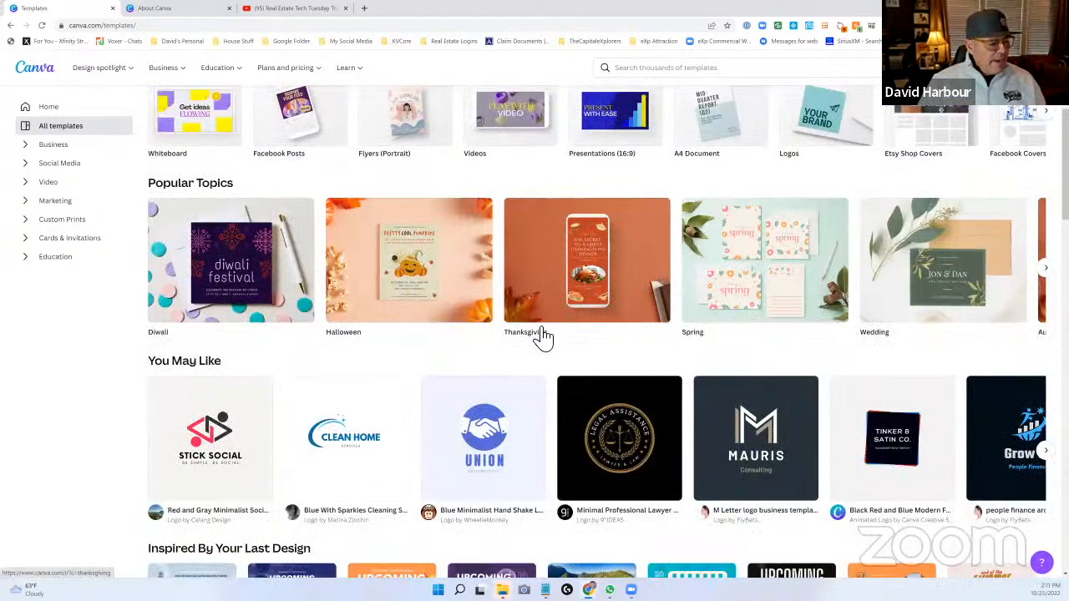
{"action": "scroll", "coordinate": [538, 336], "scroll_direction": "down", "scroll_amount": 4}
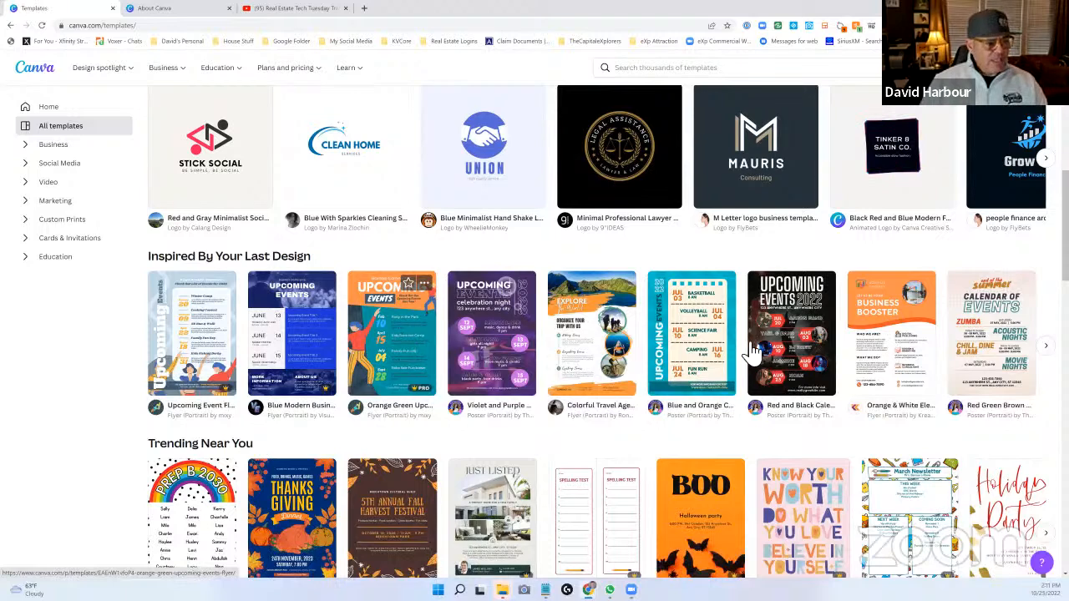
{"action": "left_click", "coordinate": [794, 332]}
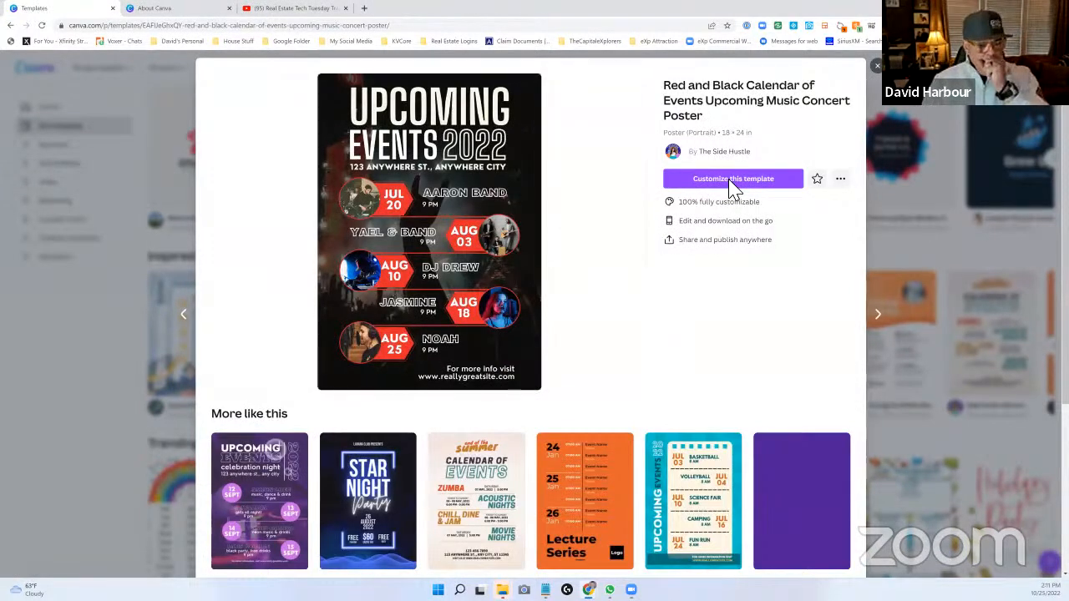
{"action": "left_click", "coordinate": [732, 180]}
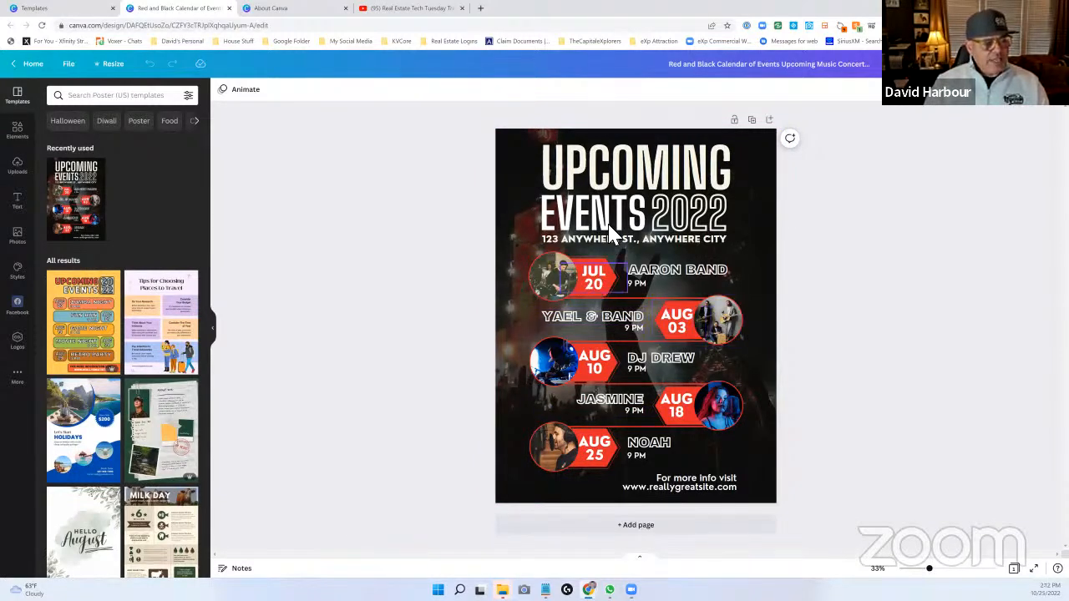
- Replace the poster's UPCOMING heading with the presenter's first name in possessive form followed by "DEMO PROJECT"
{"action": "double_click", "coordinate": [614, 171]}
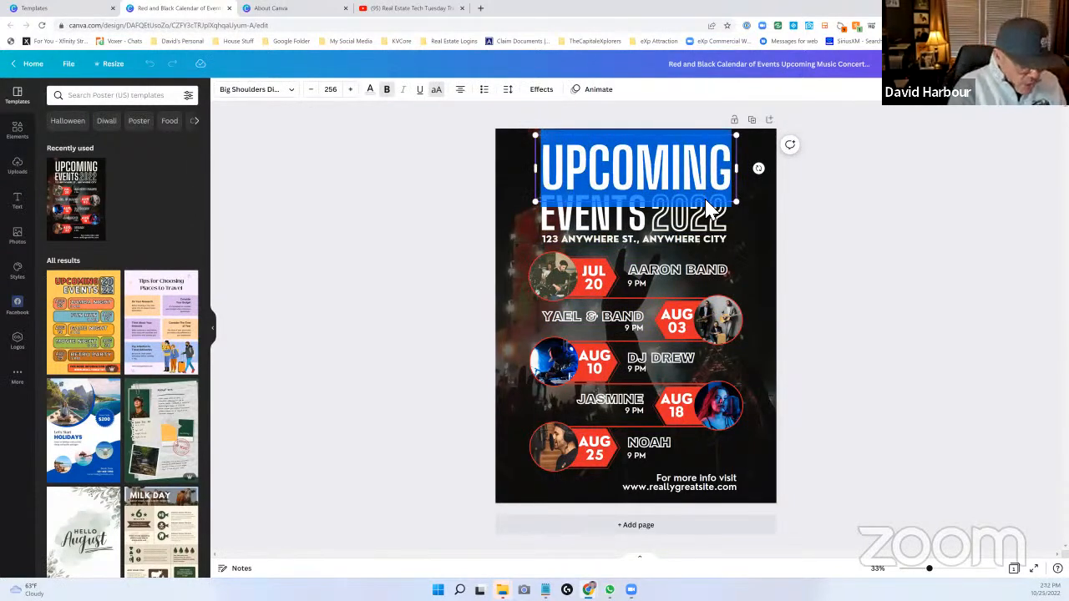
{"action": "type", "text": "DAVID"}
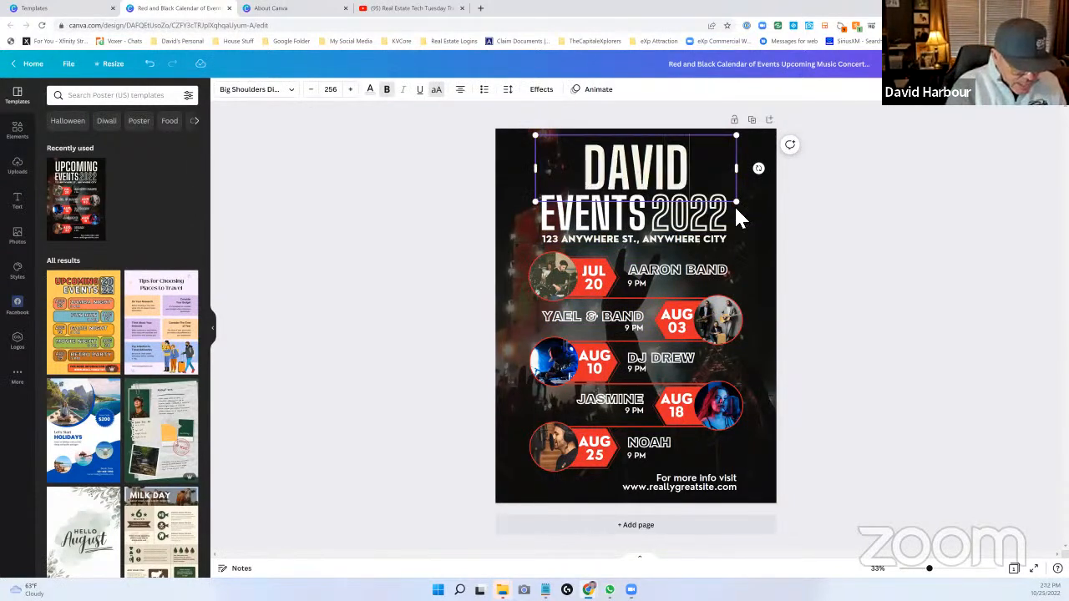
{"action": "type", "text": "'S DEM"}
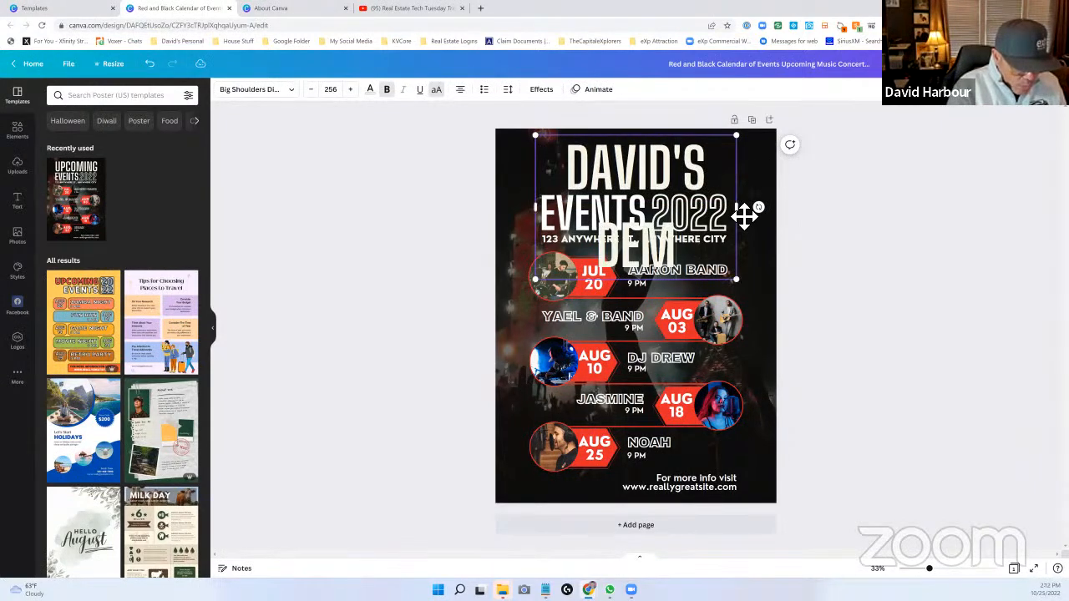
{"action": "type", "text": "O PROJECT"}
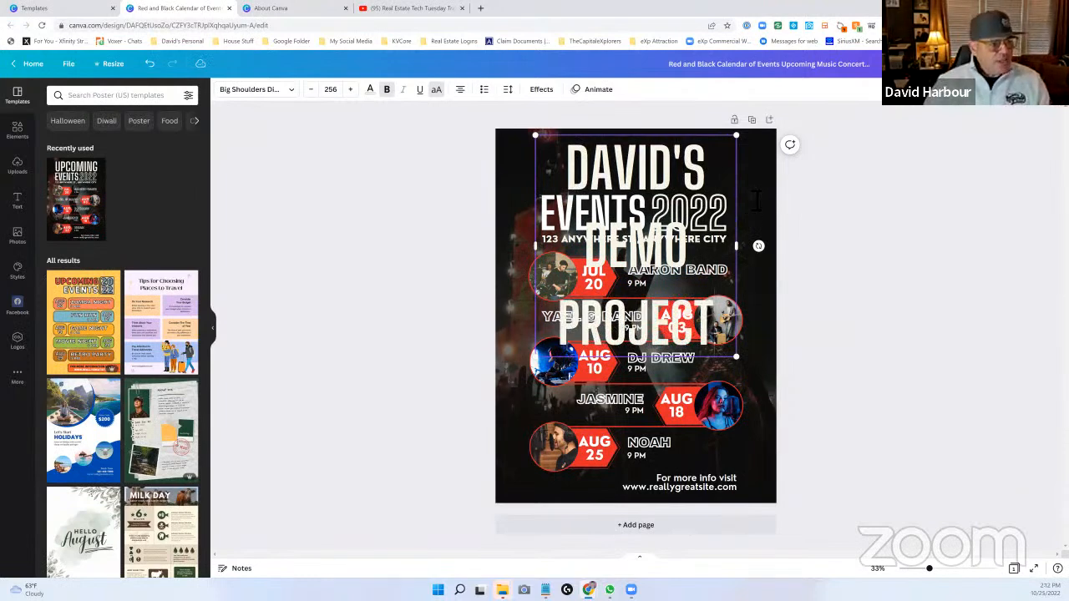
- Reduce the new heading's font size to 56
{"action": "left_click", "coordinate": [317, 92]}
{"action": "left_click", "coordinate": [318, 92]}
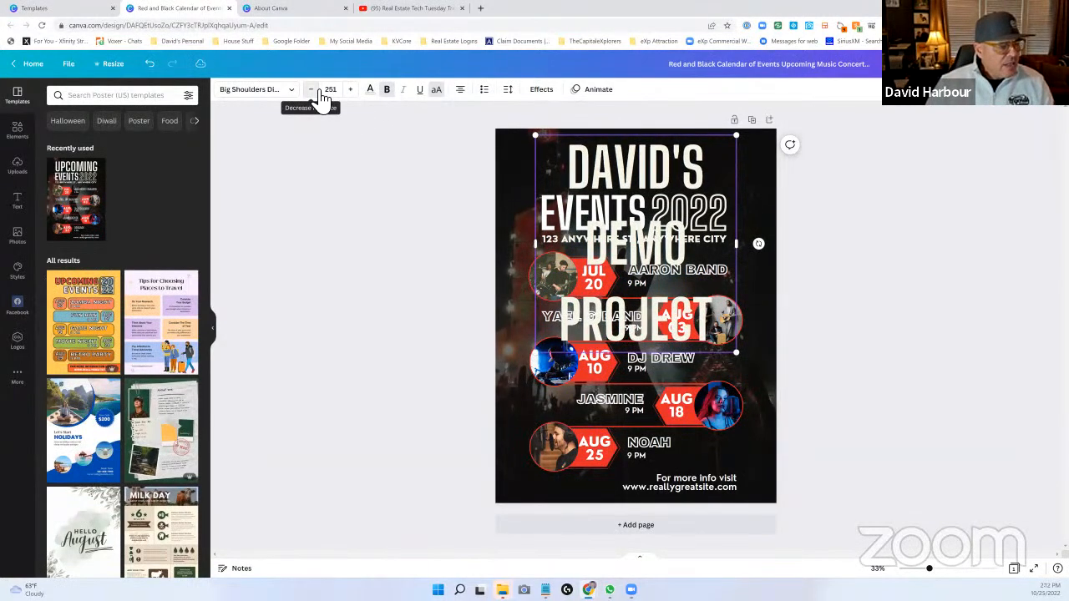
{"action": "left_click", "coordinate": [318, 92]}
{"action": "left_click", "coordinate": [317, 92]}
{"action": "left_click", "coordinate": [318, 92]}
{"action": "left_click", "coordinate": [317, 92]}
{"action": "left_click", "coordinate": [317, 92]}
{"action": "left_click", "coordinate": [318, 92]}
{"action": "left_click", "coordinate": [318, 92]}
{"action": "left_click", "coordinate": [317, 92]}
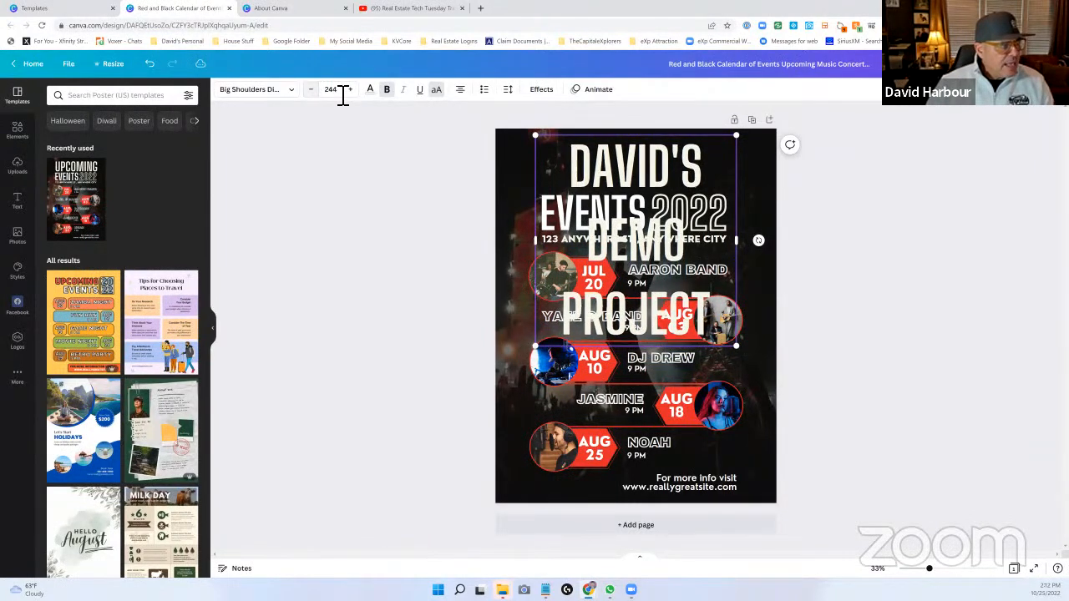
{"action": "left_click", "coordinate": [342, 97]}
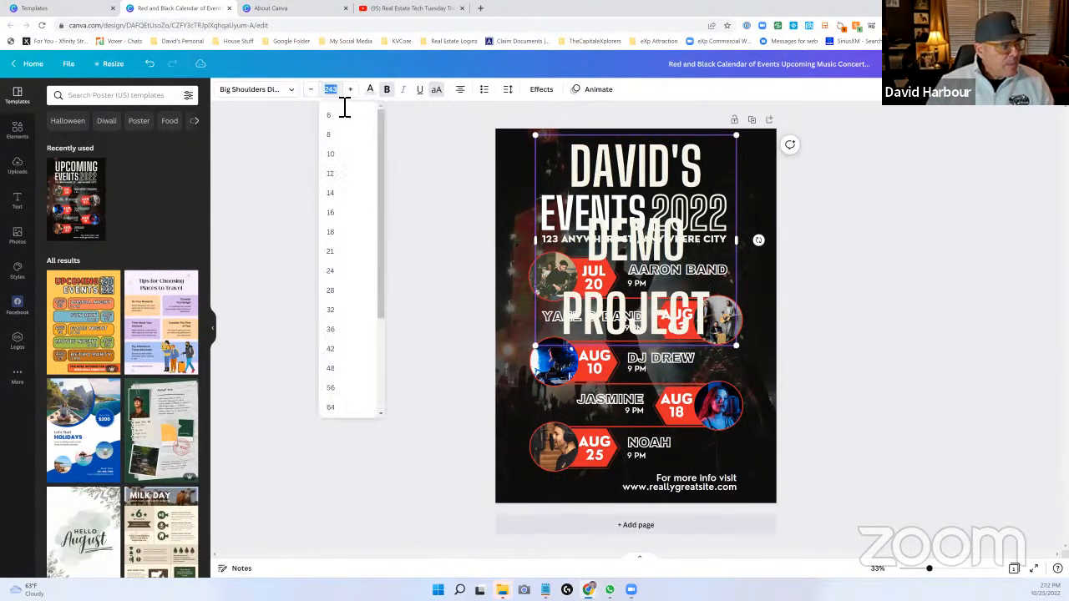
{"action": "left_click", "coordinate": [332, 389]}
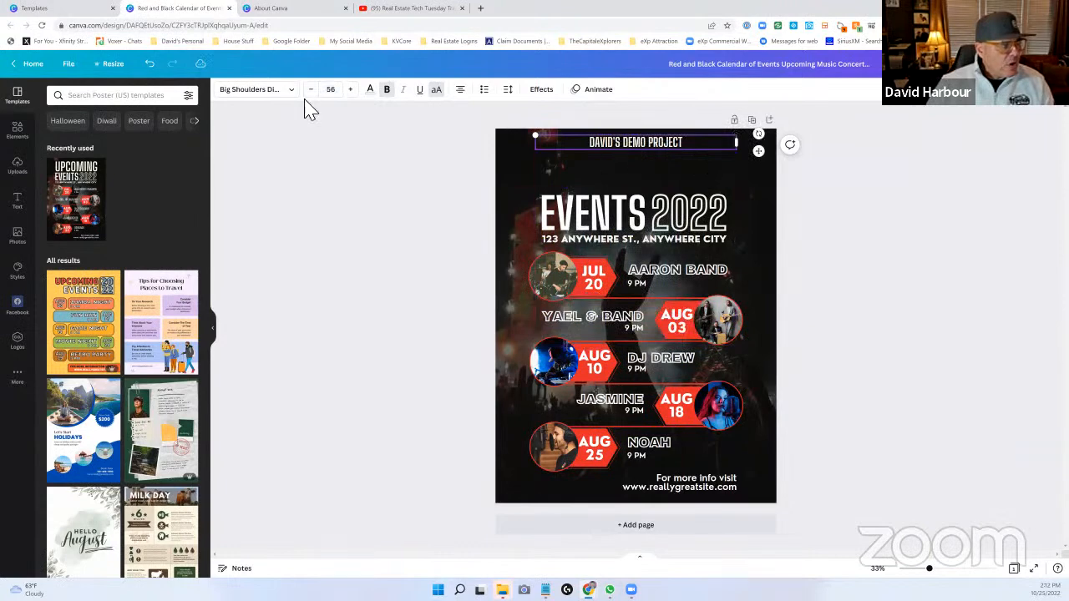
- Increase the heading's font size to 75
{"action": "left_click", "coordinate": [352, 90]}
{"action": "left_click", "coordinate": [352, 89]}
{"action": "left_click", "coordinate": [352, 89]}
{"action": "left_click", "coordinate": [352, 89]}
{"action": "left_click", "coordinate": [353, 89]}
{"action": "left_click", "coordinate": [352, 90]}
{"action": "left_click", "coordinate": [353, 89]}
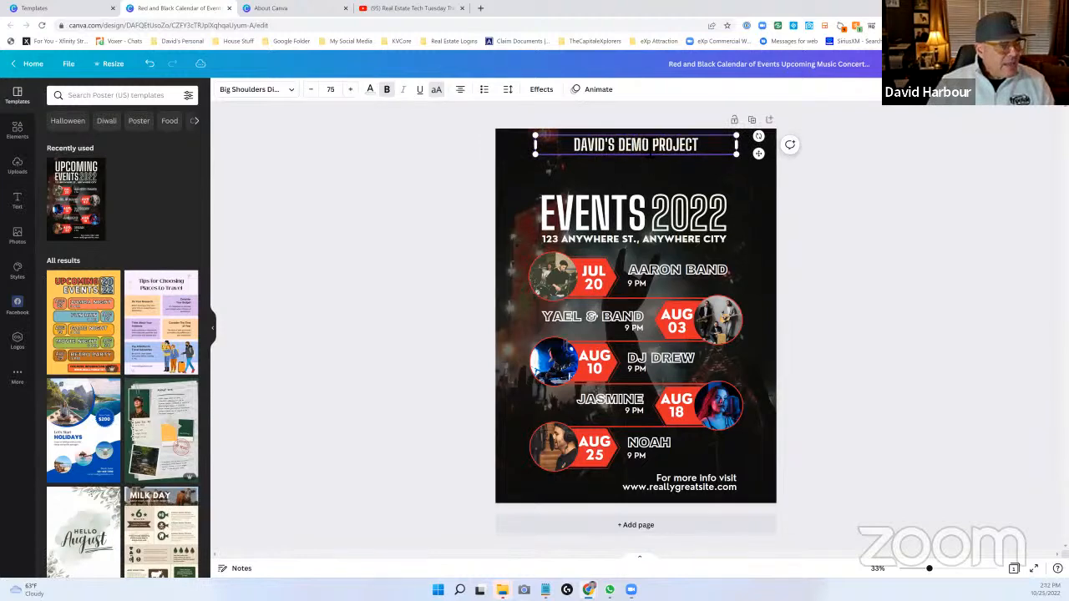
- Move the heading down closer to the EVENTS 2022 line and change its text color to the default orange
{"action": "left_click_drag", "start_coordinate": [651, 148], "coordinate": [566, 171]}
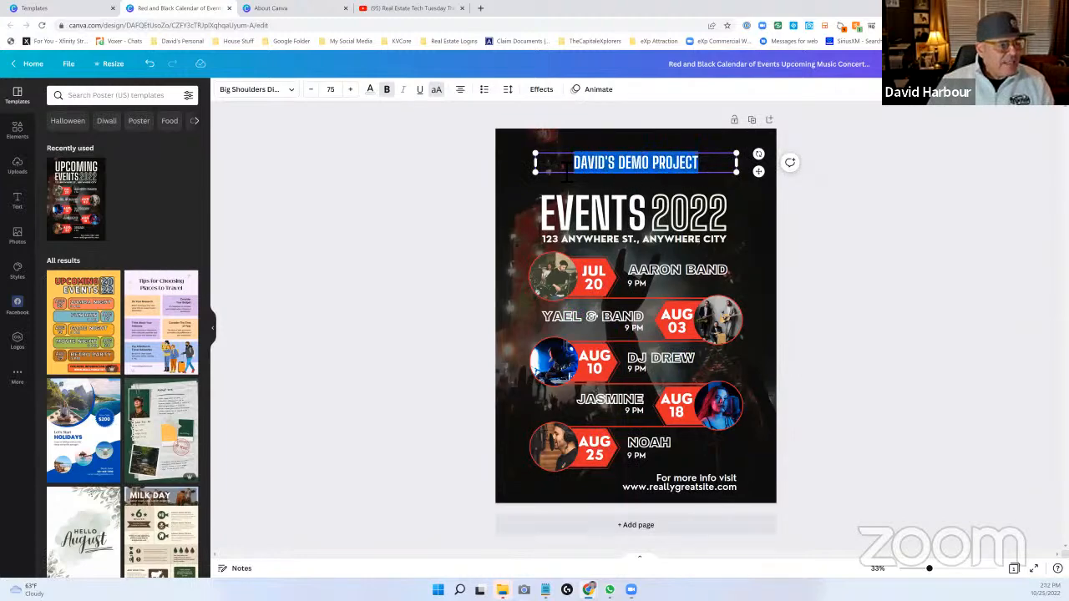
{"action": "left_click", "coordinate": [370, 90]}
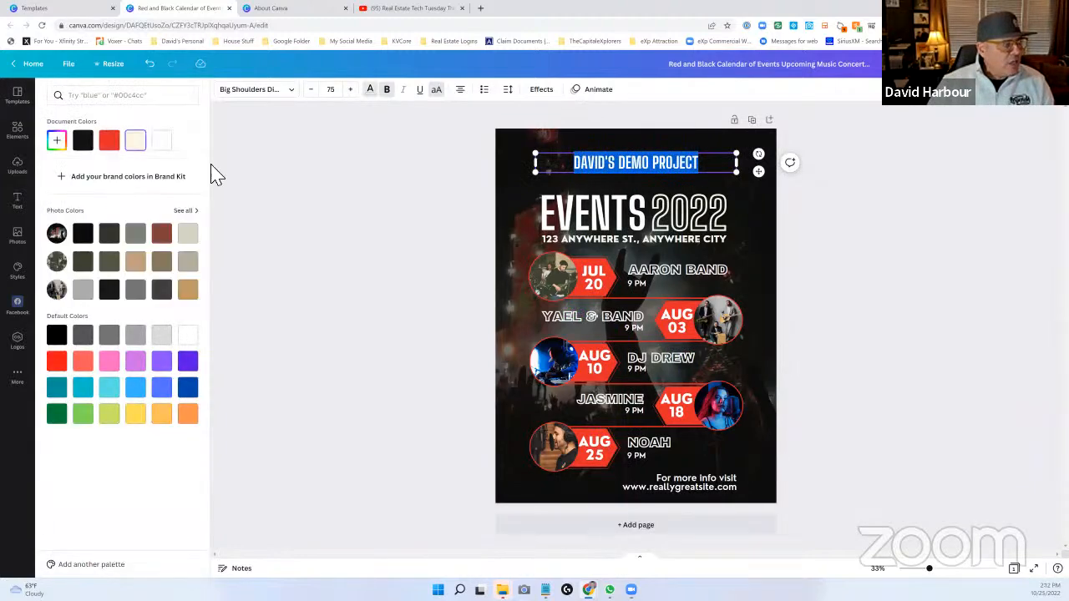
{"action": "left_click", "coordinate": [189, 415]}
{"action": "key", "text": "Escape"}
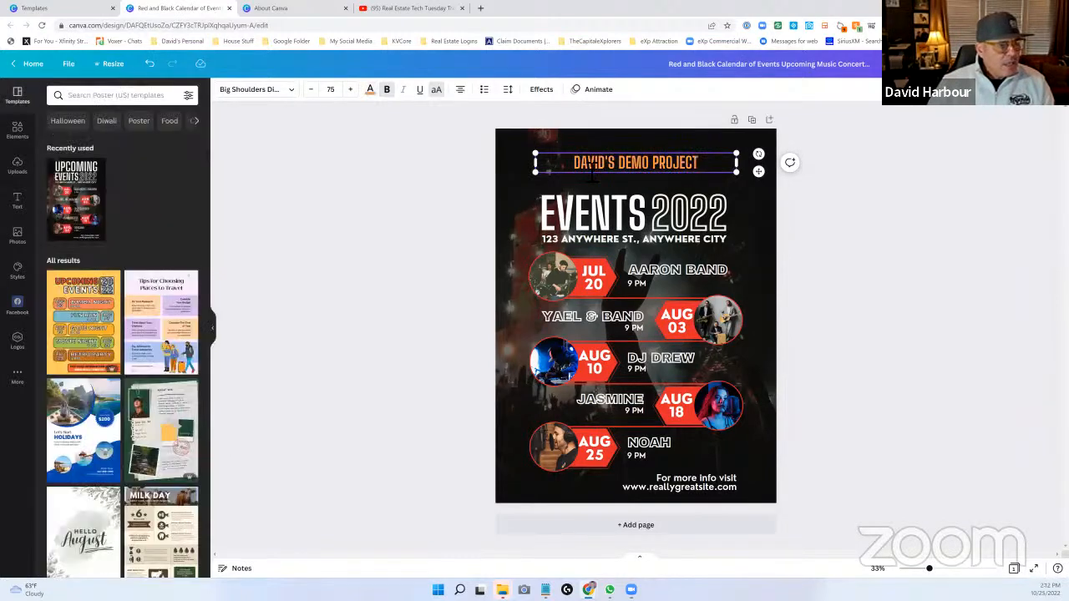
- Delete the street address line beneath the EVENTS 2022 heading
{"action": "left_click", "coordinate": [582, 221]}
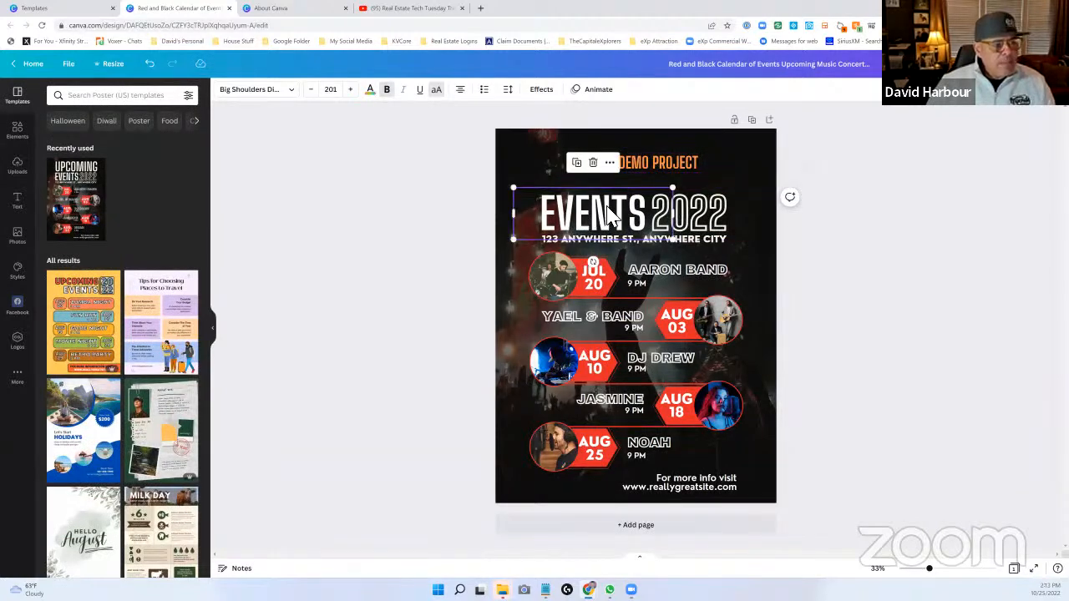
{"action": "left_click", "coordinate": [632, 211]}
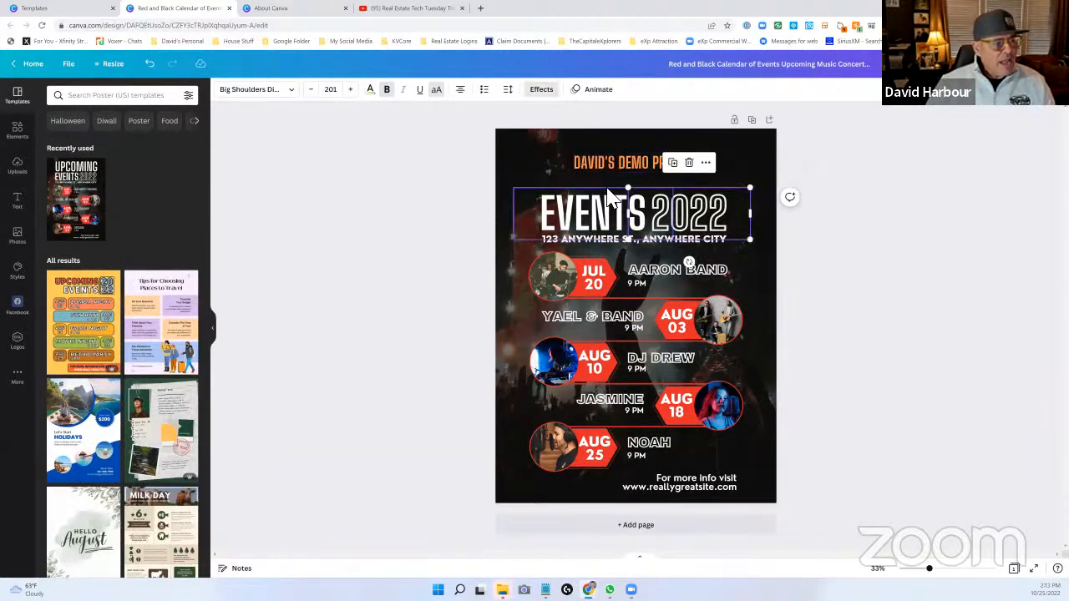
{"action": "left_click", "coordinate": [608, 197]}
{"action": "double_click", "coordinate": [615, 195]}
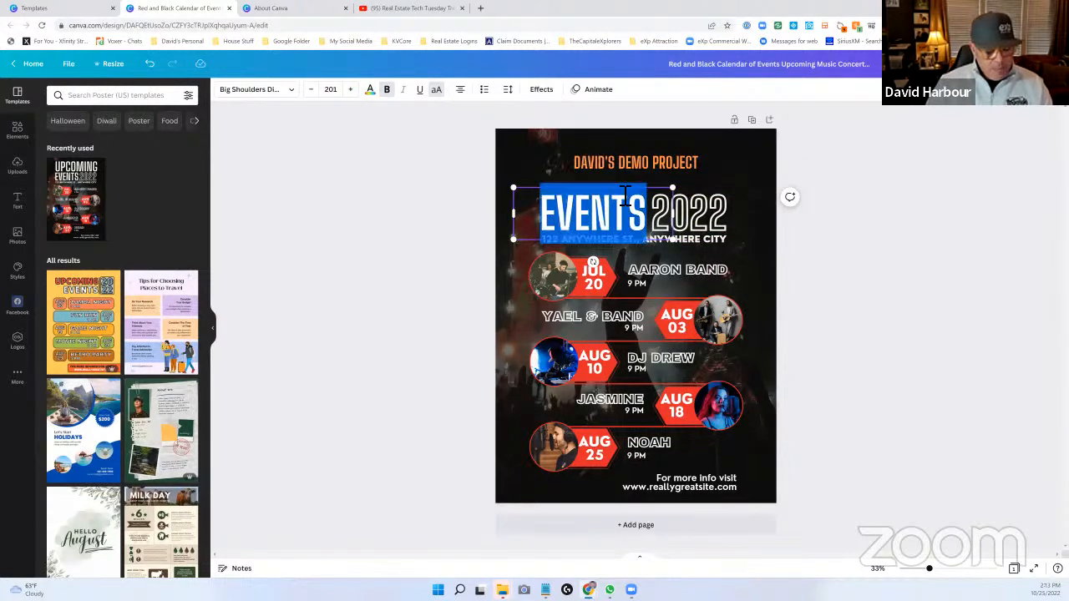
{"action": "left_click", "coordinate": [670, 225]}
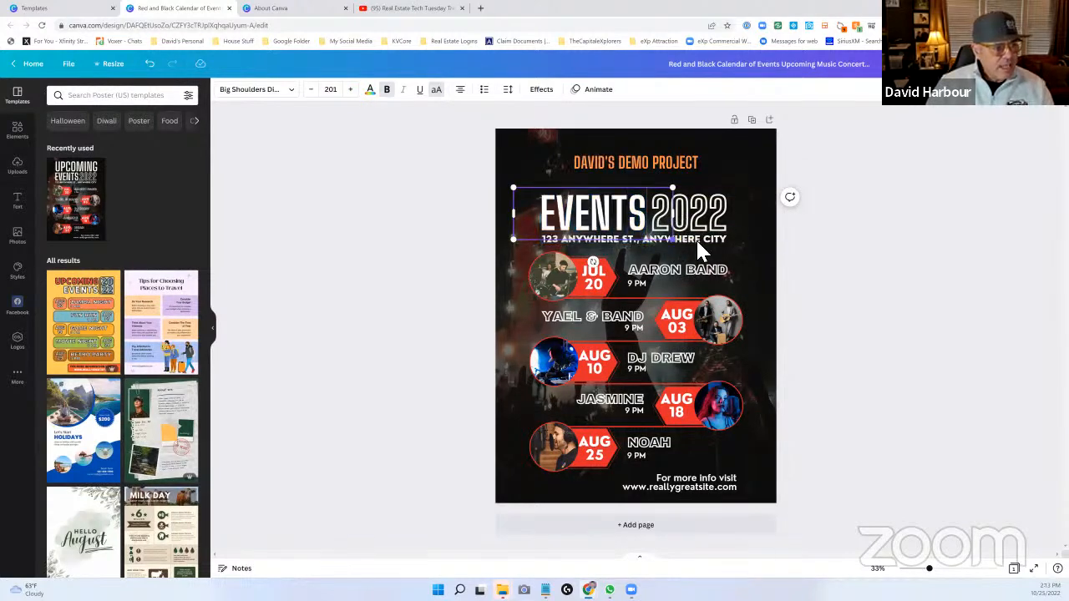
{"action": "left_click", "coordinate": [699, 242]}
{"action": "key", "text": "Delete"}
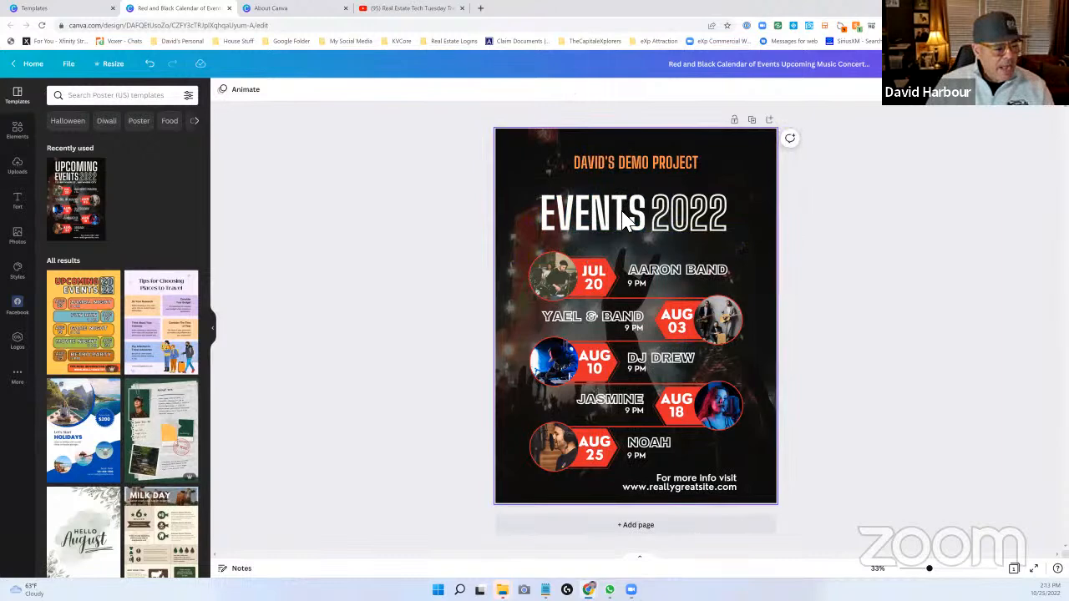
- Replace the word EVENTS with "CANVA TRAINING" and widen its text box so the heading fits on one line
{"action": "left_click", "coordinate": [598, 224]}
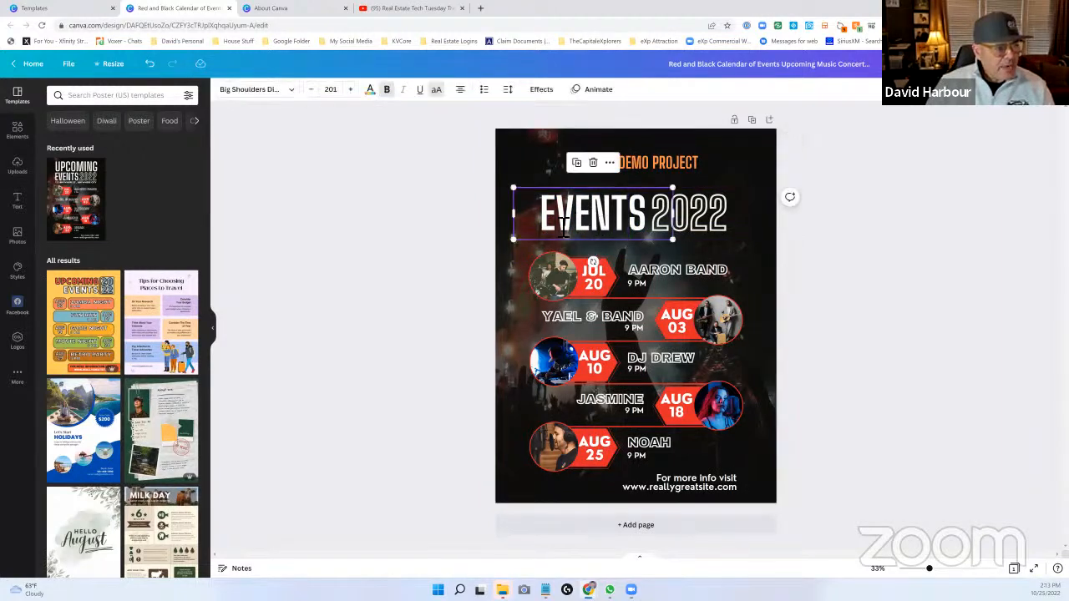
{"action": "double_click", "coordinate": [559, 236]}
{"action": "type", "text": "C"}
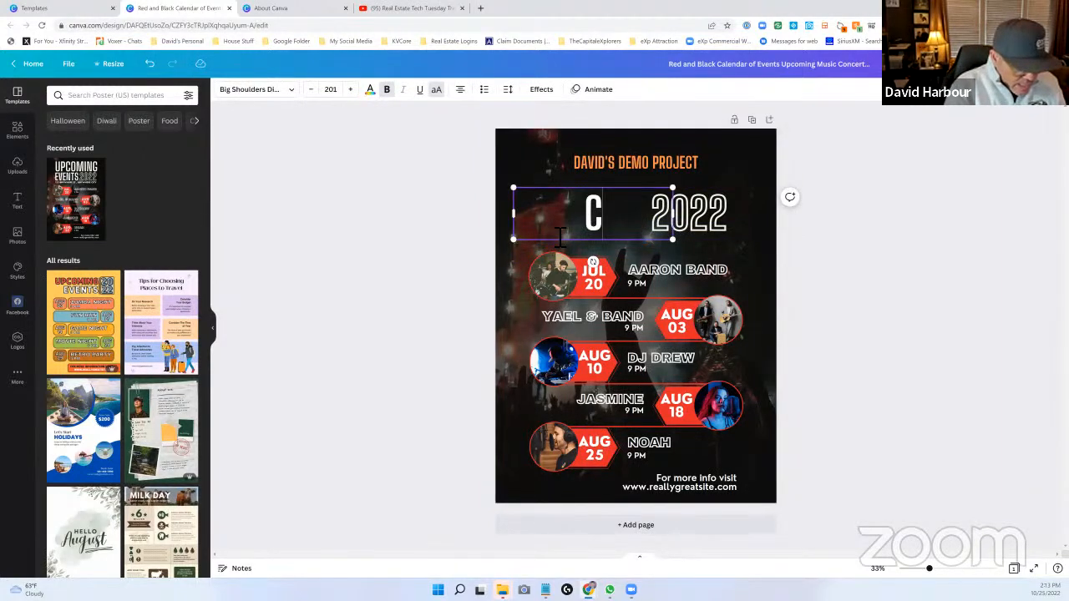
{"action": "type", "text": "ANVA TRAINING"}
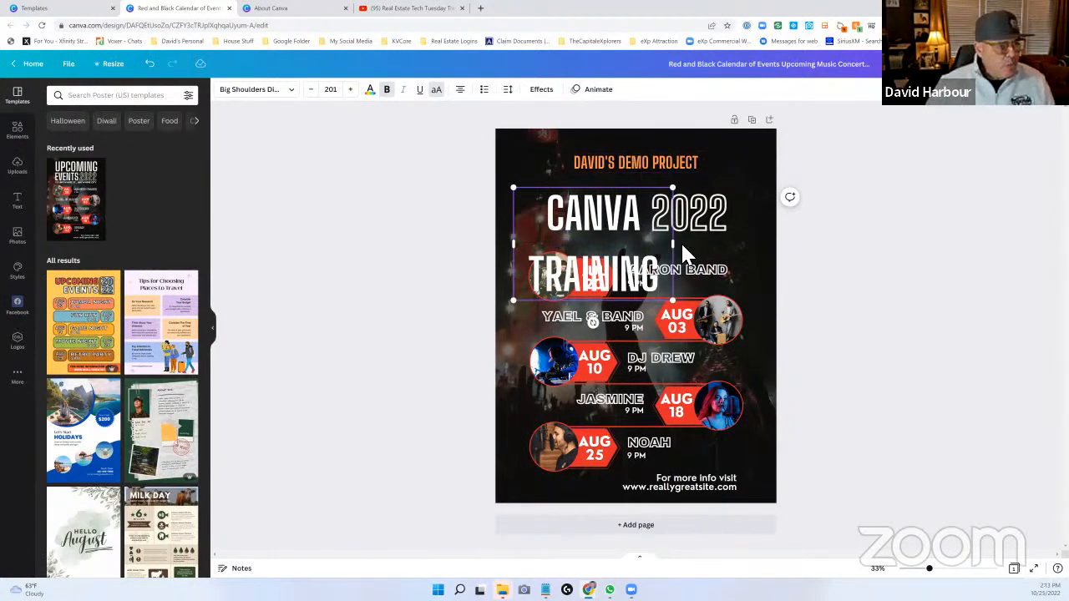
{"action": "left_click_drag", "start_coordinate": [673, 243], "coordinate": [775, 254]}
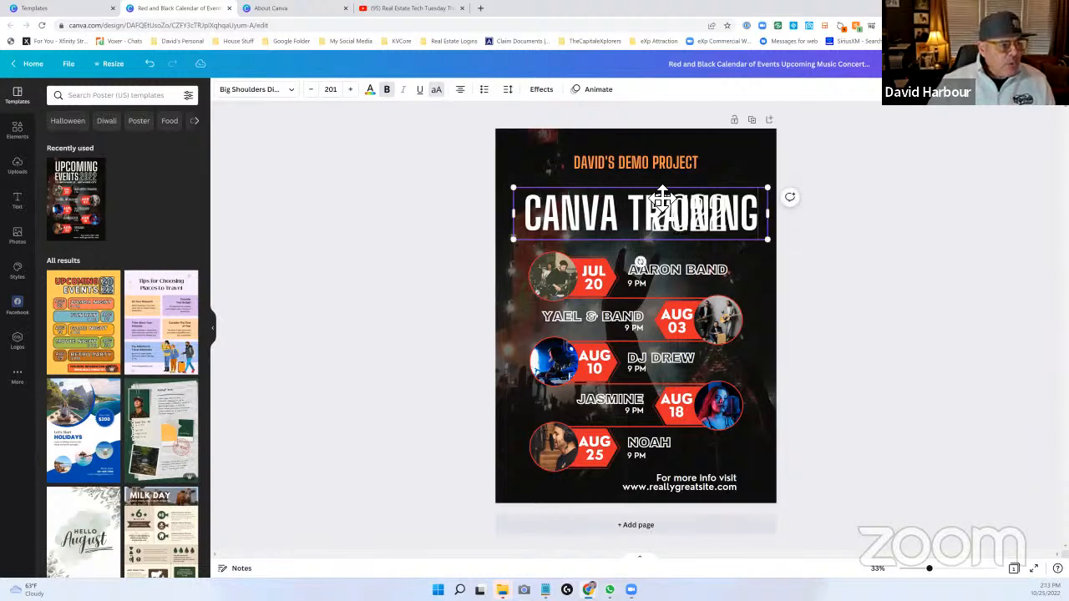
- Center the CANVA TRAINING heading closer to the orange line above it and delete the overlapping 2022 text
{"action": "mouse_move", "coordinate": [679, 193]}
{"action": "left_mouse_down"}
{"action": "mouse_move", "coordinate": [659, 195]}
{"action": "mouse_move", "coordinate": [673, 190]}
{"action": "left_mouse_up"}
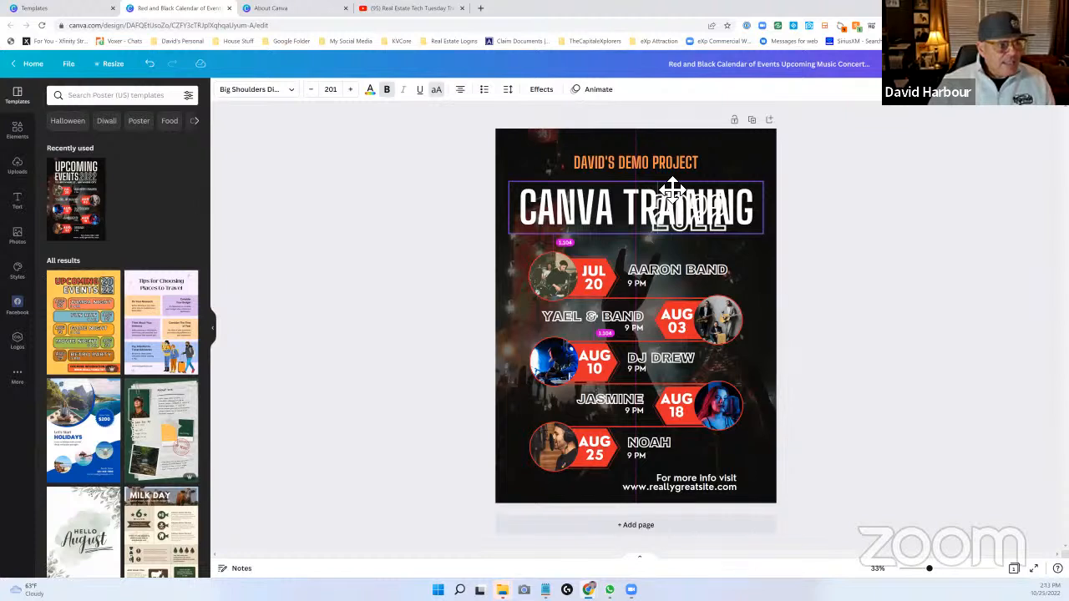
{"action": "left_click_drag", "start_coordinate": [673, 189], "coordinate": [673, 183]}
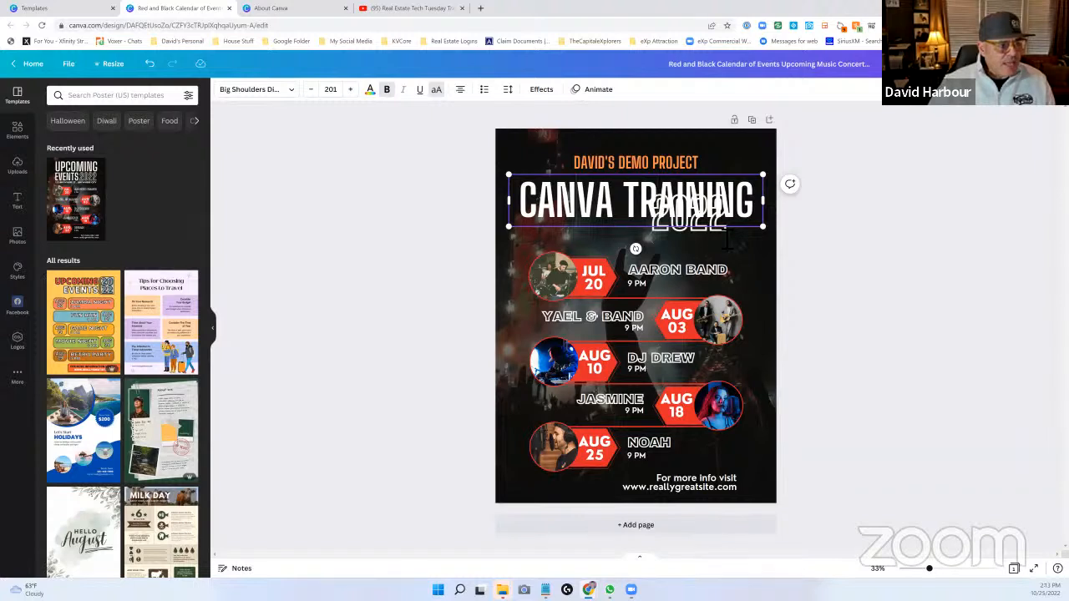
{"action": "left_click", "coordinate": [696, 233]}
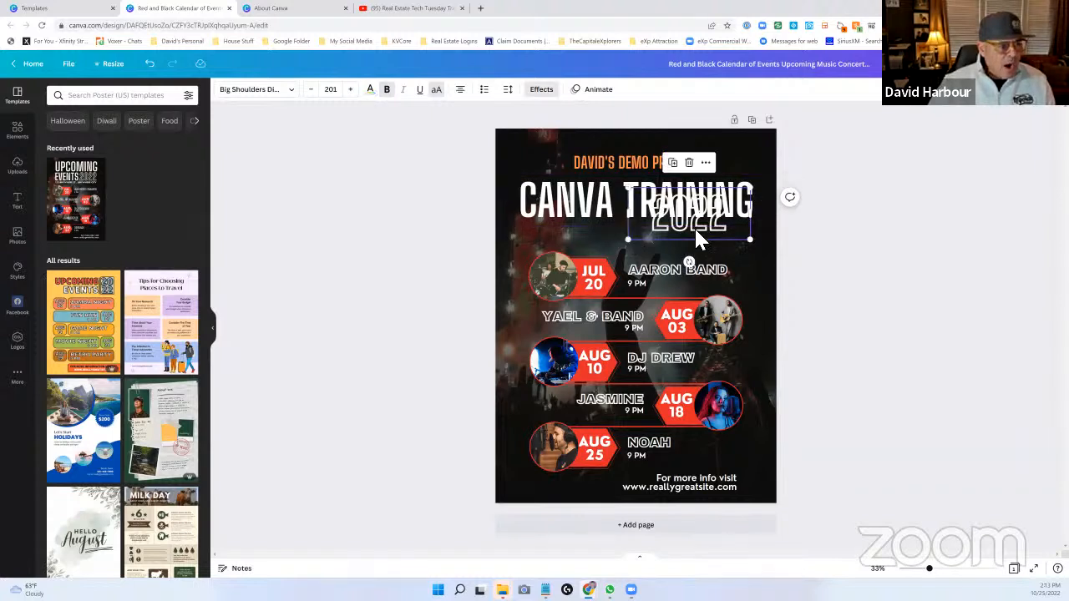
{"action": "key", "text": "Delete"}
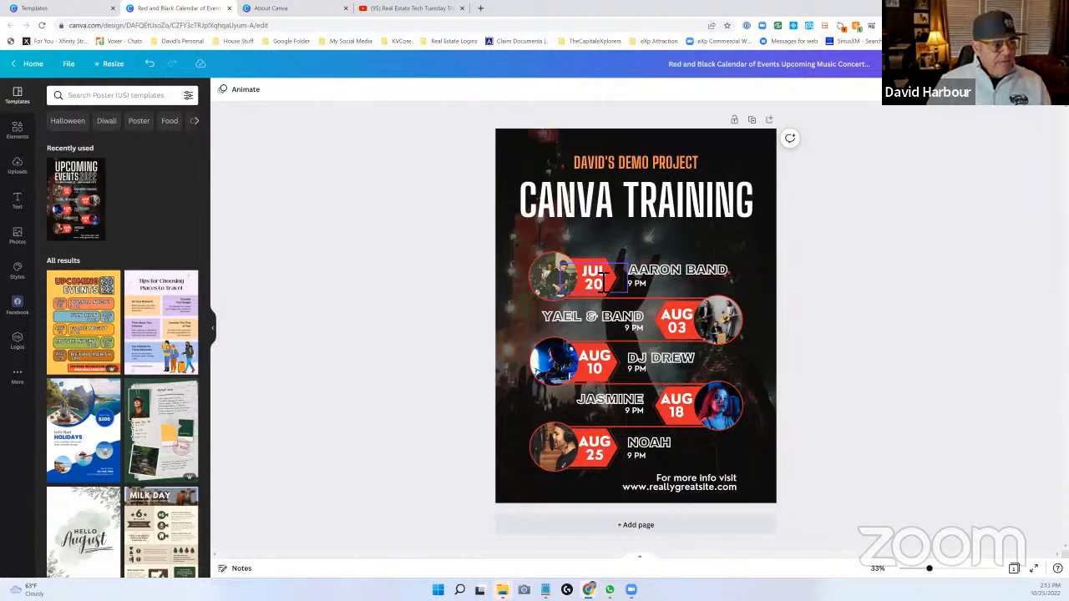
- Replace the event name beside the JUL 20 date with "FLIER"
{"action": "left_click", "coordinate": [614, 278]}
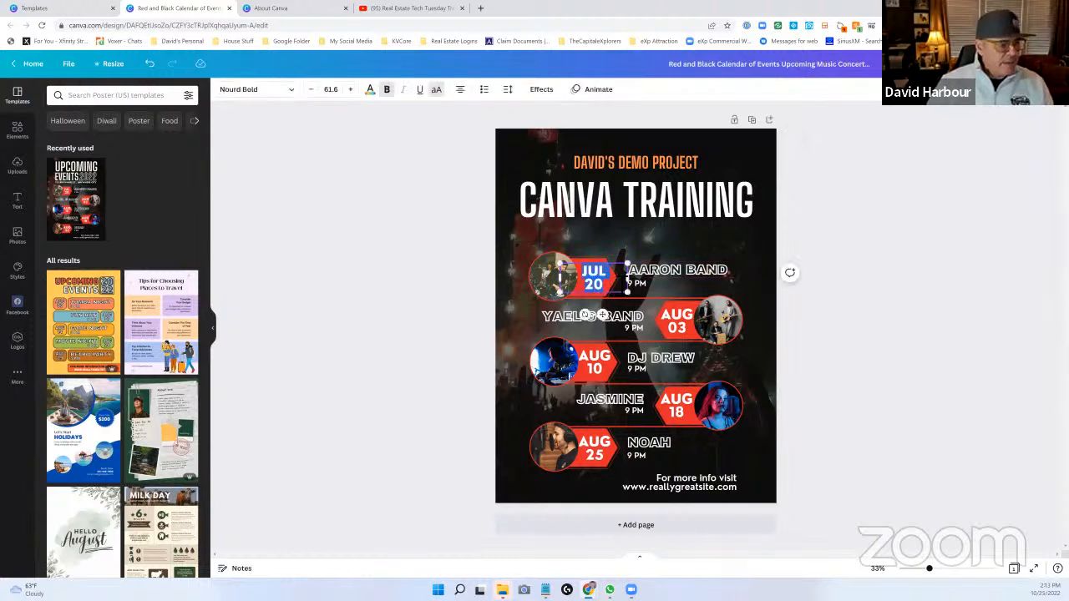
{"action": "left_click", "coordinate": [646, 268]}
{"action": "left_click", "coordinate": [750, 274]}
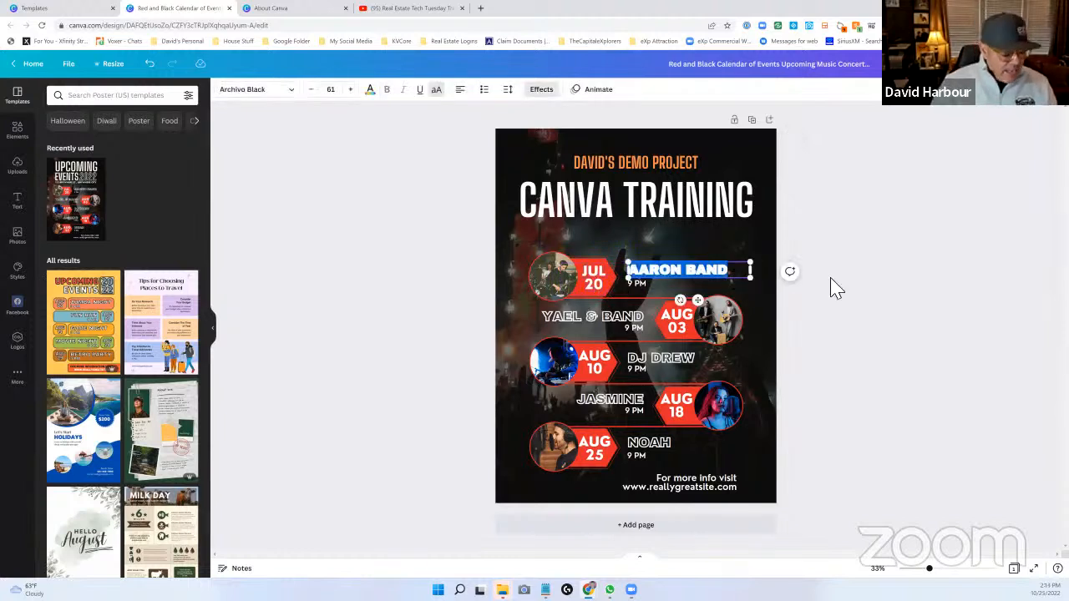
{"action": "type", "text": "FLIER"}
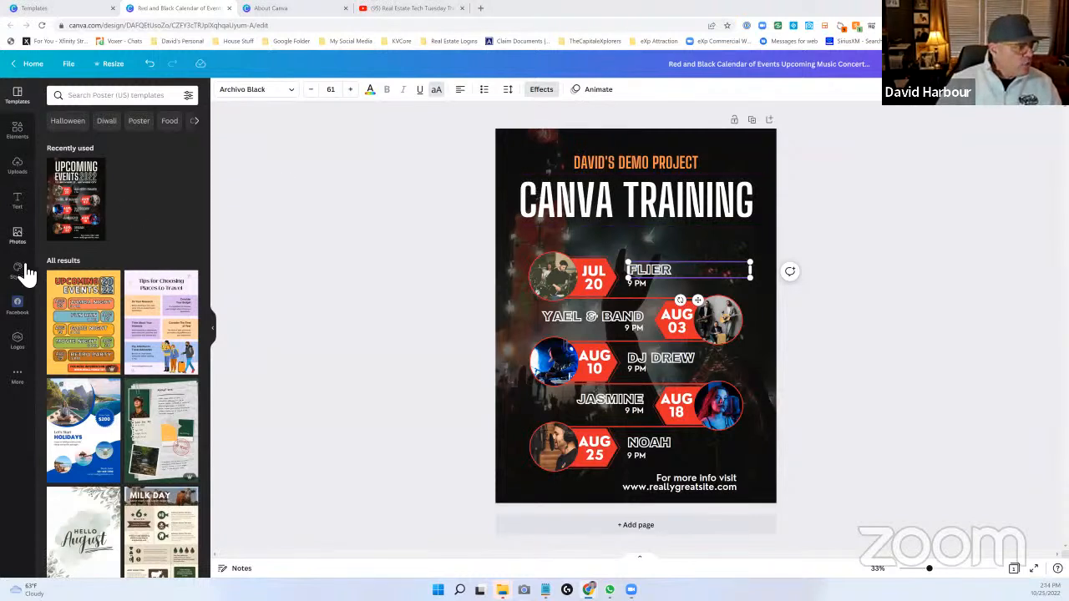
- Add the graphic of a seated woman singing into a microphone from the elements library to the poster
{"action": "left_click", "coordinate": [24, 138]}
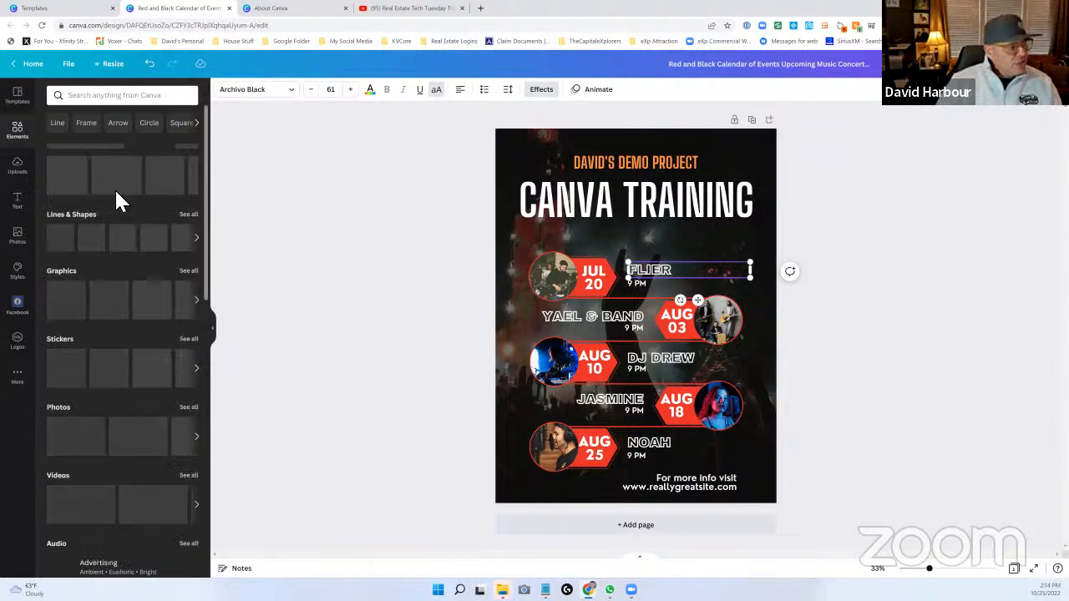
{"action": "scroll", "coordinate": [91, 202], "scroll_direction": "down", "scroll_amount": 1}
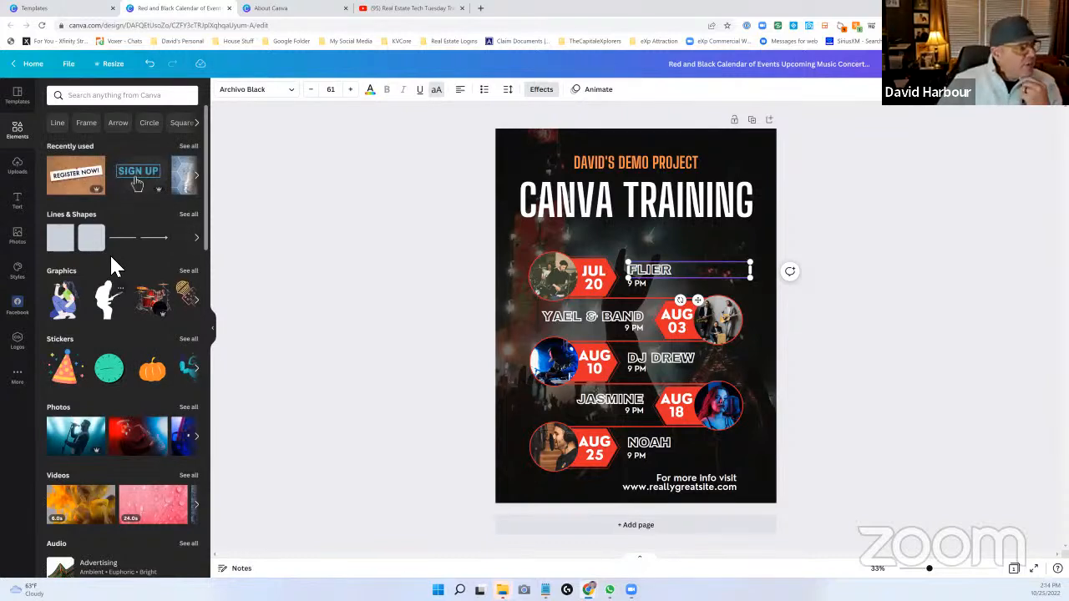
{"action": "mouse_move", "coordinate": [99, 243]}
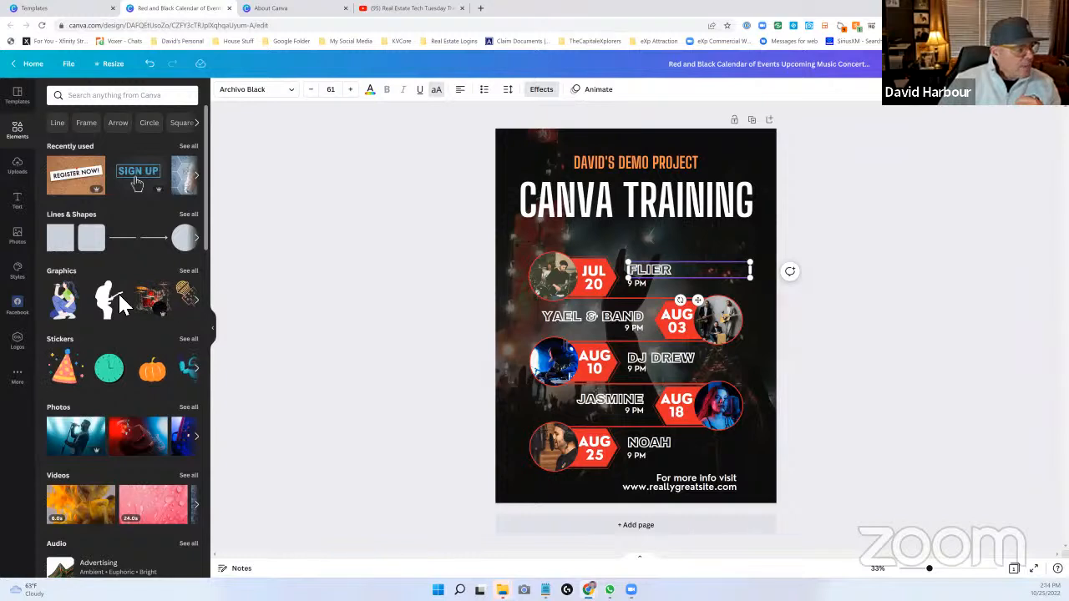
{"action": "left_click", "coordinate": [74, 309]}
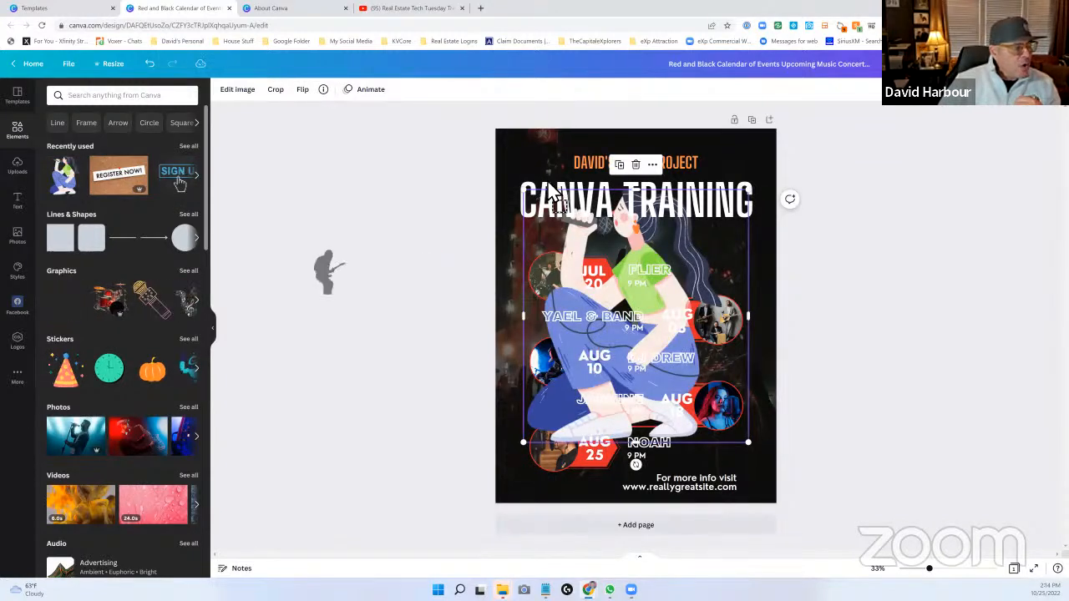
- Add the guitarist silhouette graphic at a small size and place it in the poster's lower-left corner
{"action": "left_click_drag", "start_coordinate": [537, 156], "coordinate": [593, 177]}
{"action": "left_click_drag", "start_coordinate": [546, 242], "coordinate": [547, 239]}
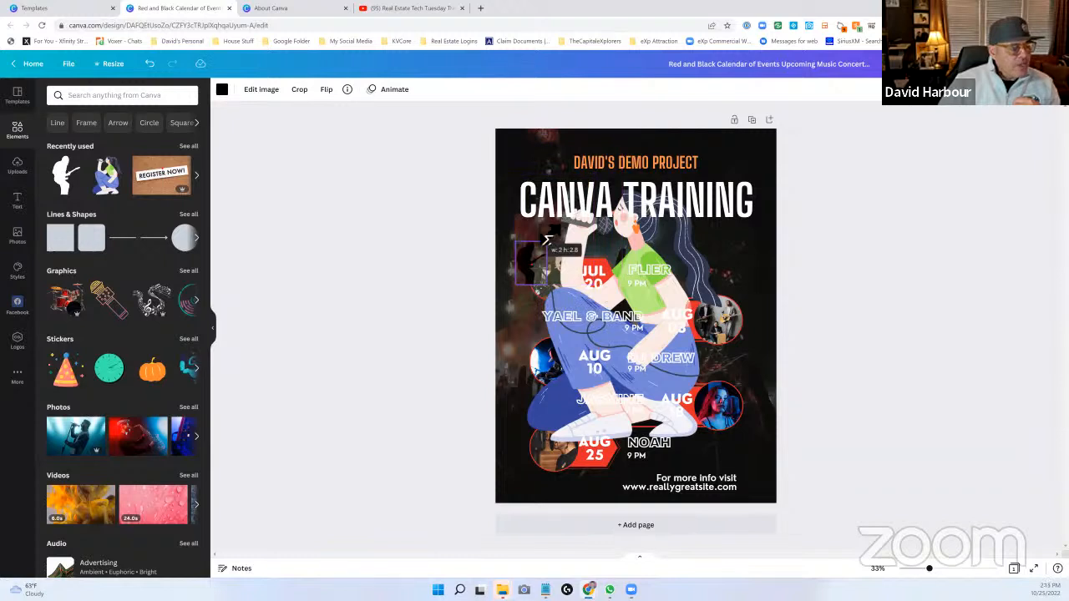
{"action": "left_click_drag", "start_coordinate": [540, 279], "coordinate": [523, 477]}
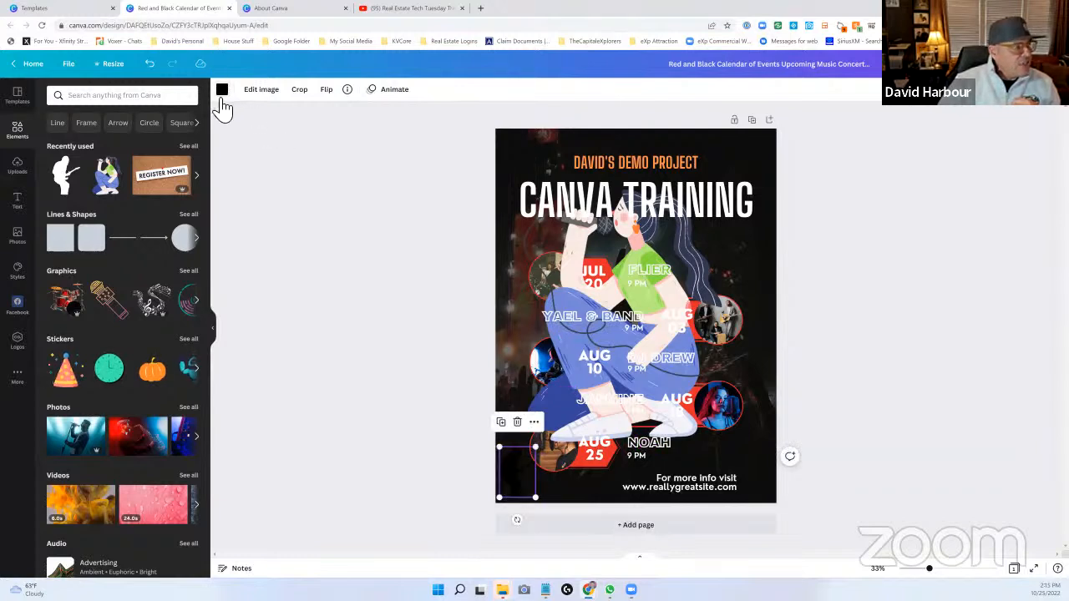
- Recolor the guitarist silhouette white using the document colors and enlarge it slightly toward the poster's bottom edge
{"action": "left_click", "coordinate": [222, 90]}
{"action": "left_click", "coordinate": [188, 141]}
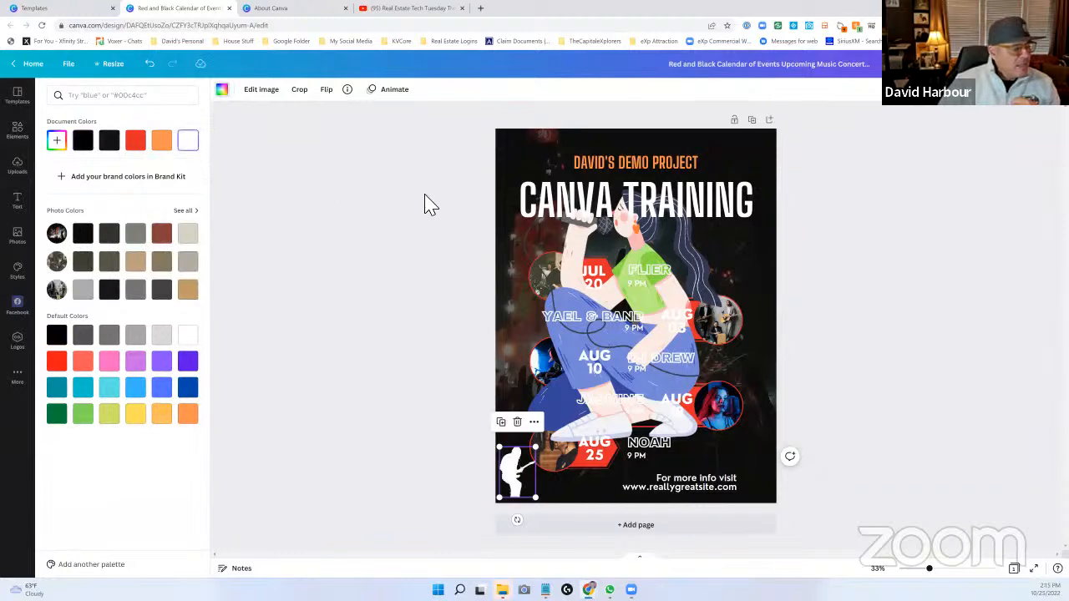
{"action": "left_click", "coordinate": [505, 466]}
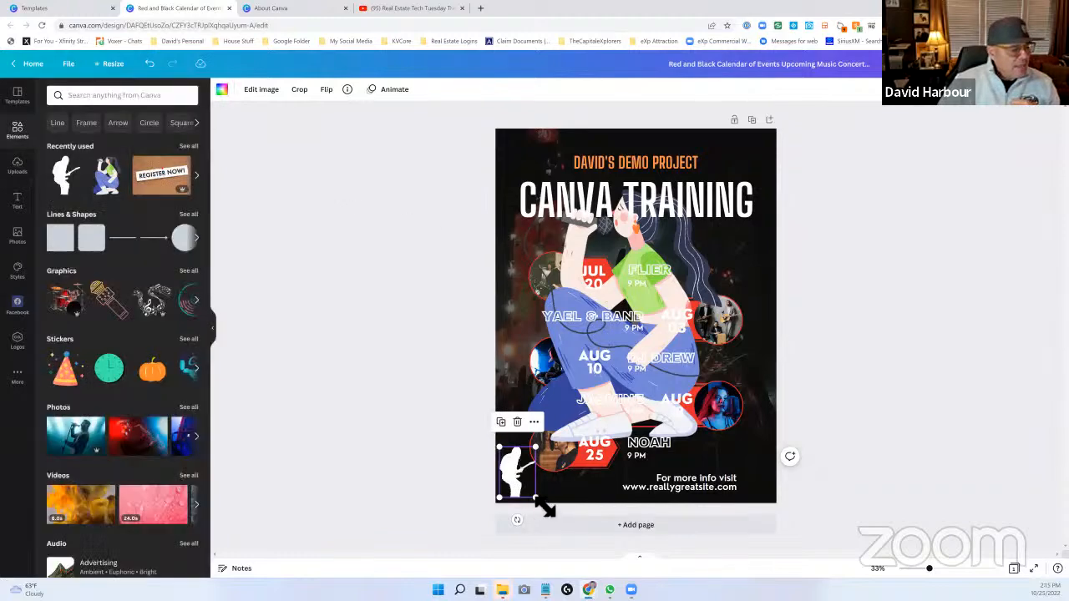
{"action": "left_click_drag", "start_coordinate": [554, 517], "coordinate": [542, 512]}
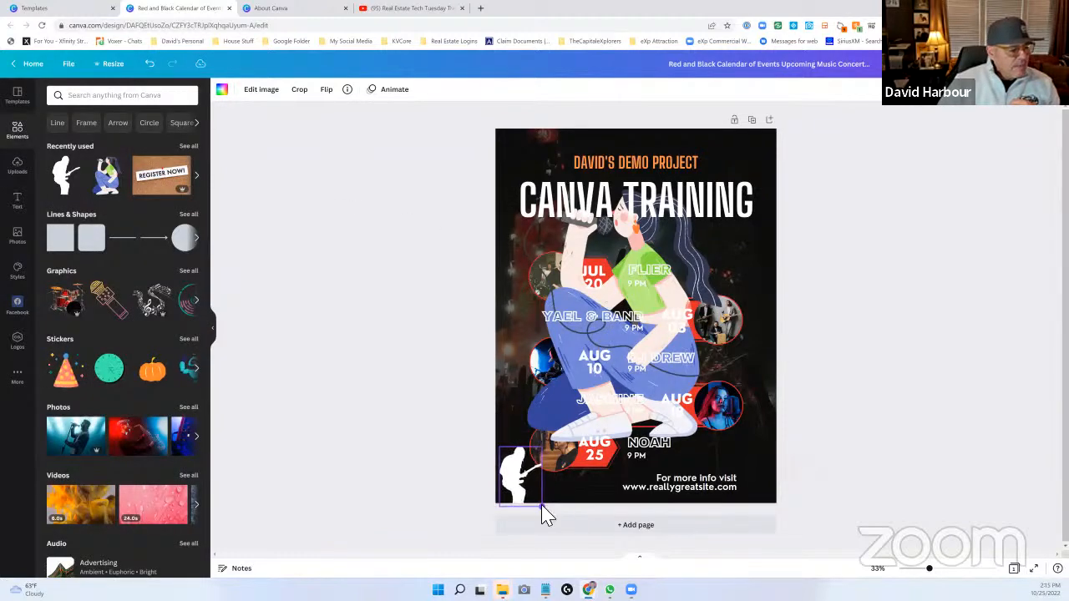
- Delete the large singing woman graphic covering the event list
{"action": "left_click", "coordinate": [561, 161]}
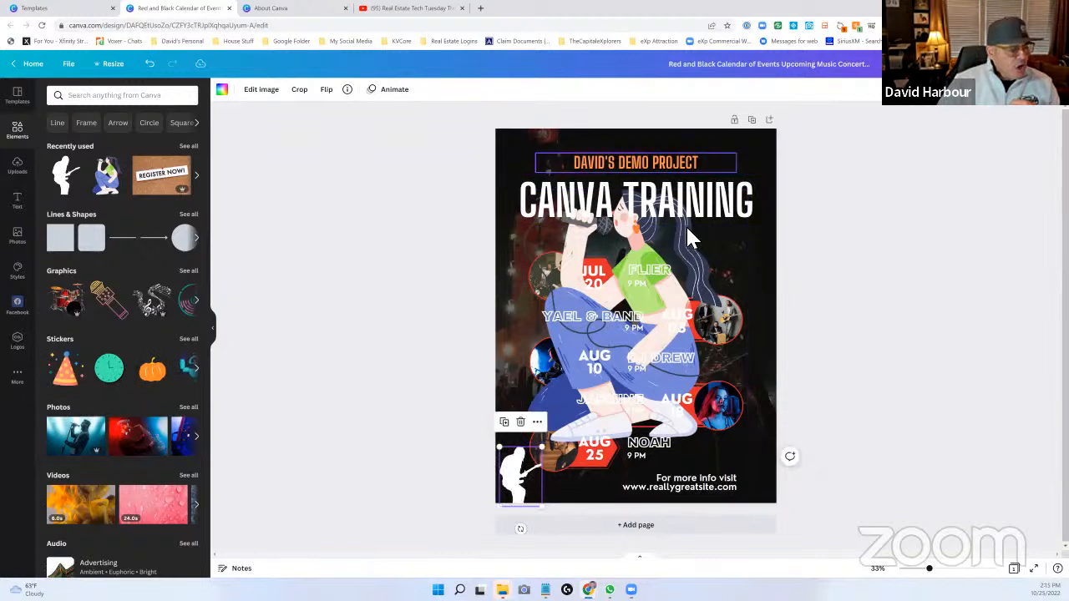
{"action": "left_click", "coordinate": [655, 255]}
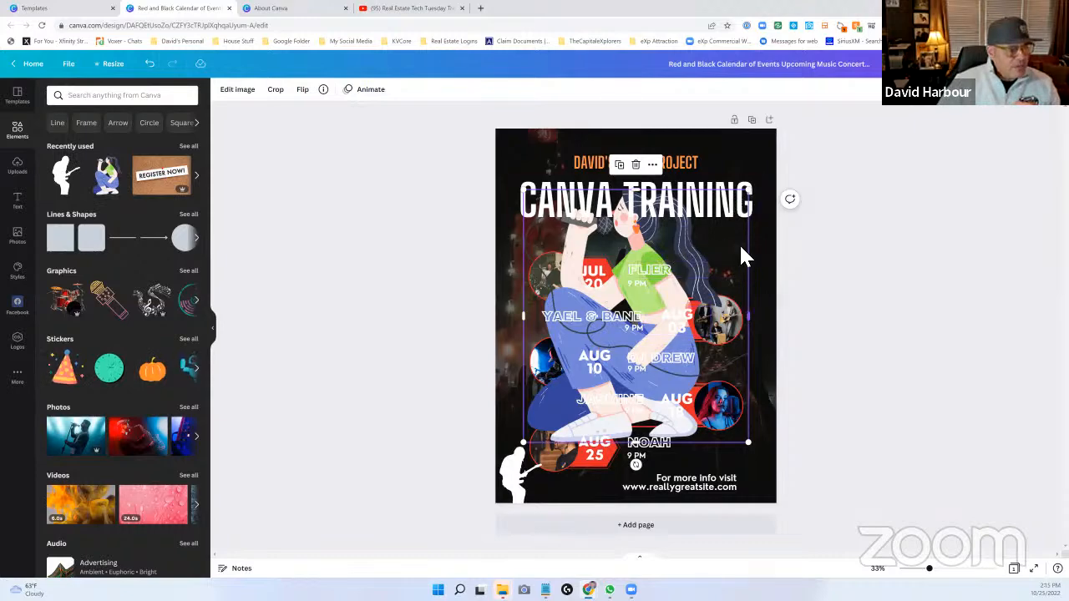
{"action": "key", "text": "Delete"}
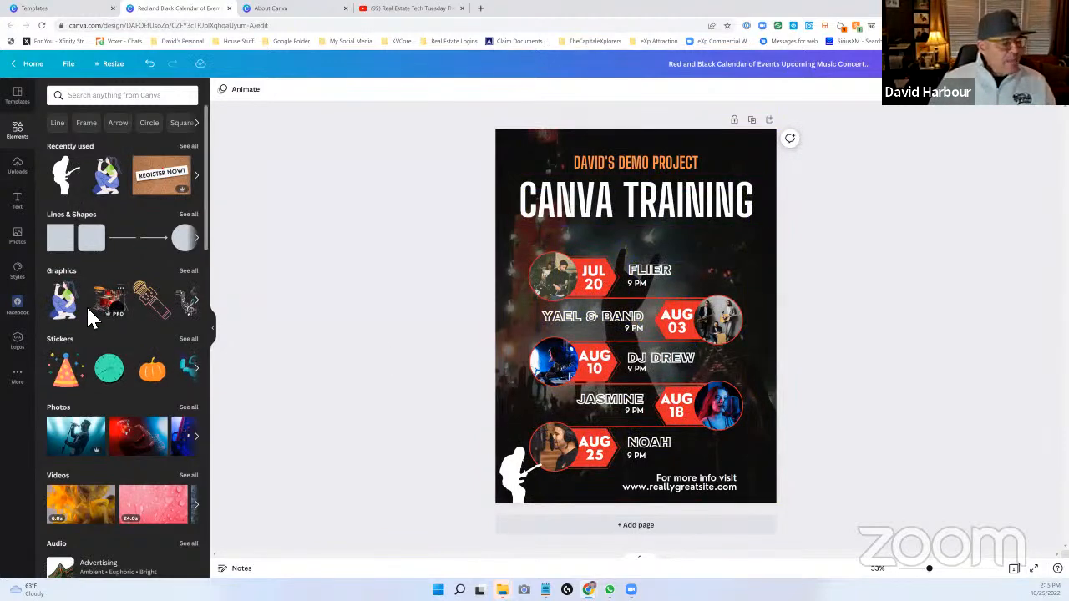
- Delete the concert crowd background and set the blue photo of a singer with a microphone as the new background
{"action": "scroll", "coordinate": [86, 304], "scroll_direction": "down", "scroll_amount": 2}
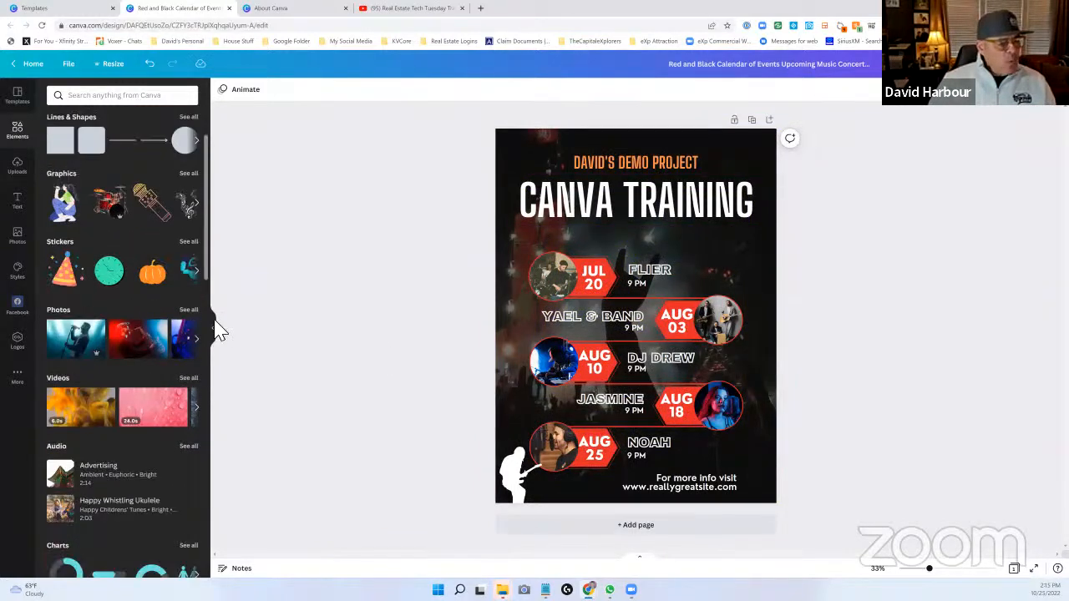
{"action": "left_click", "coordinate": [760, 149]}
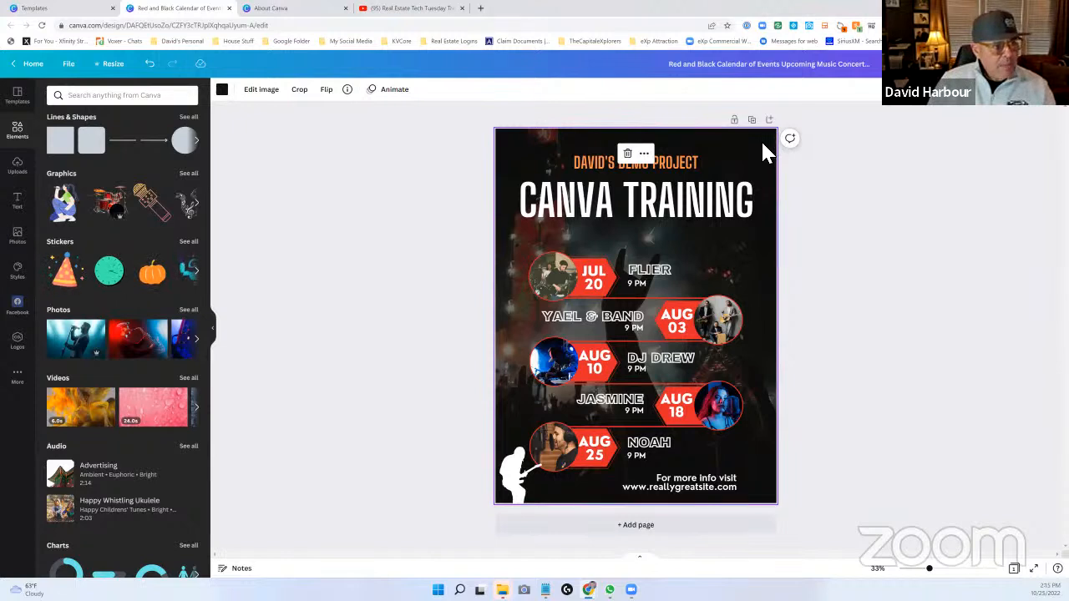
{"action": "key", "text": "Delete"}
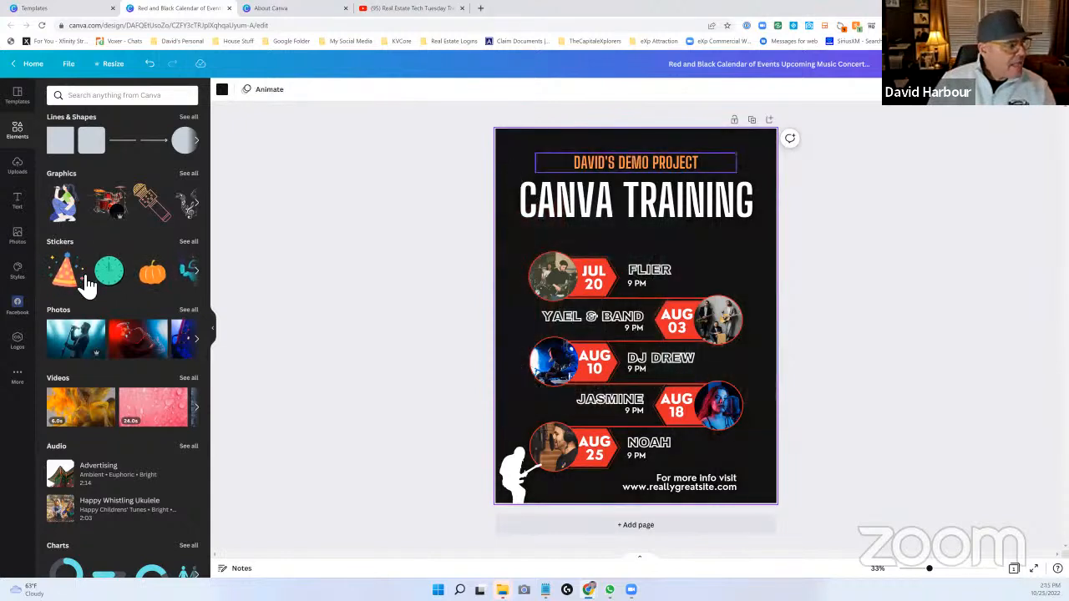
{"action": "left_click_drag", "start_coordinate": [82, 341], "coordinate": [536, 156]}
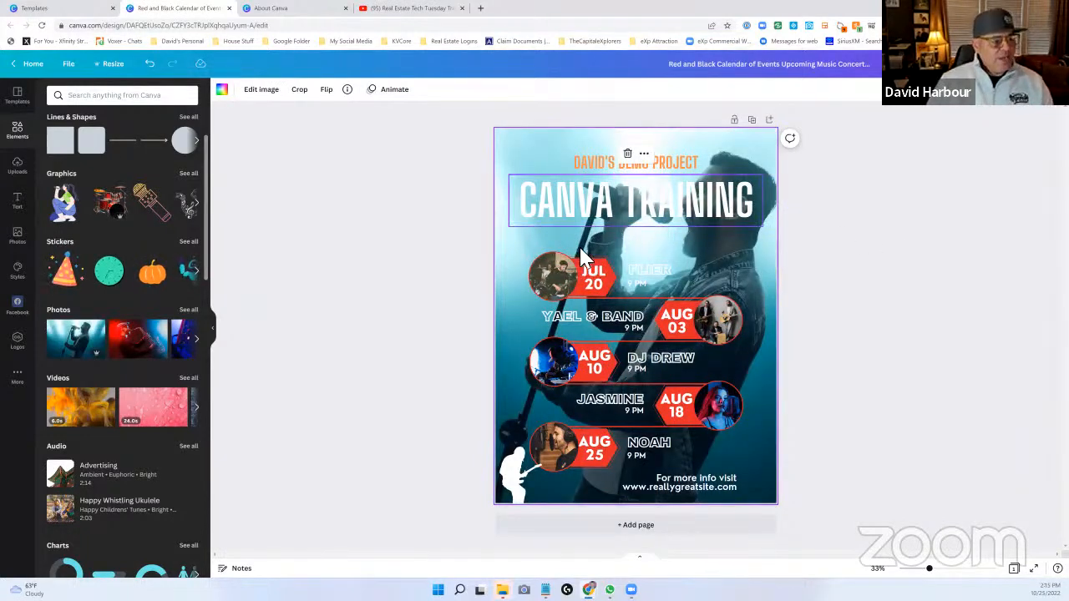
- Change the CANVA TRAINING heading's text color to the default yellow
{"action": "left_click", "coordinate": [547, 204]}
{"action": "left_click_drag", "start_coordinate": [521, 205], "coordinate": [763, 209]}
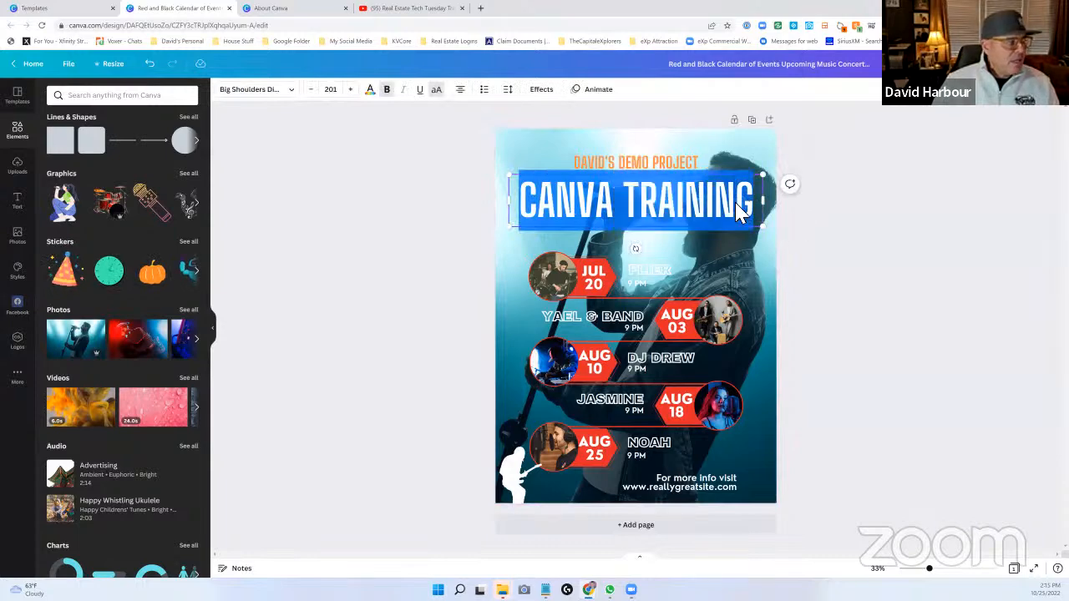
{"action": "left_click", "coordinate": [370, 89]}
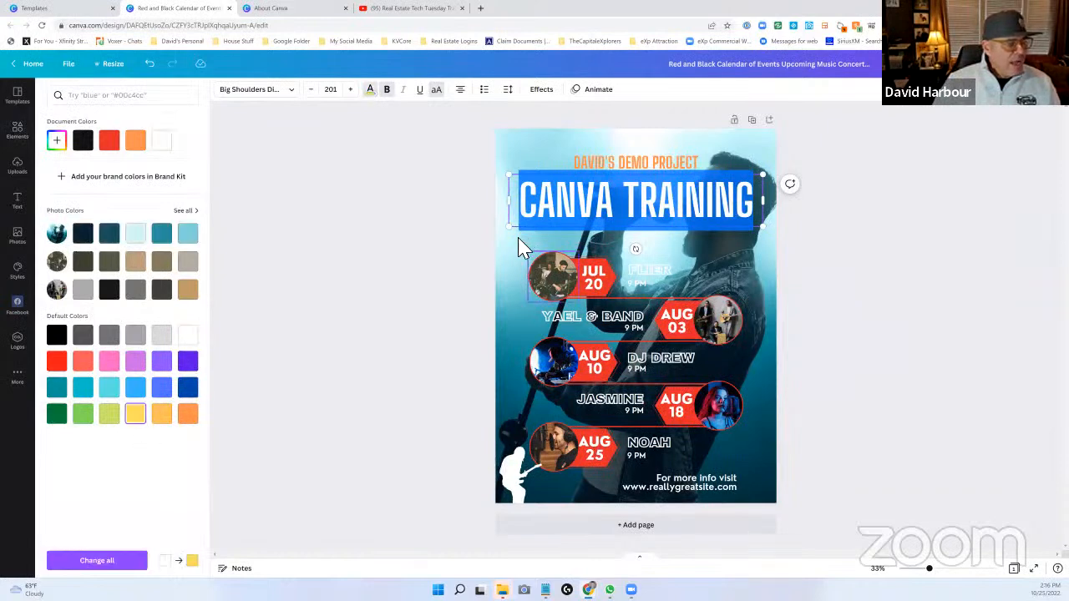
{"action": "key", "text": "Escape"}
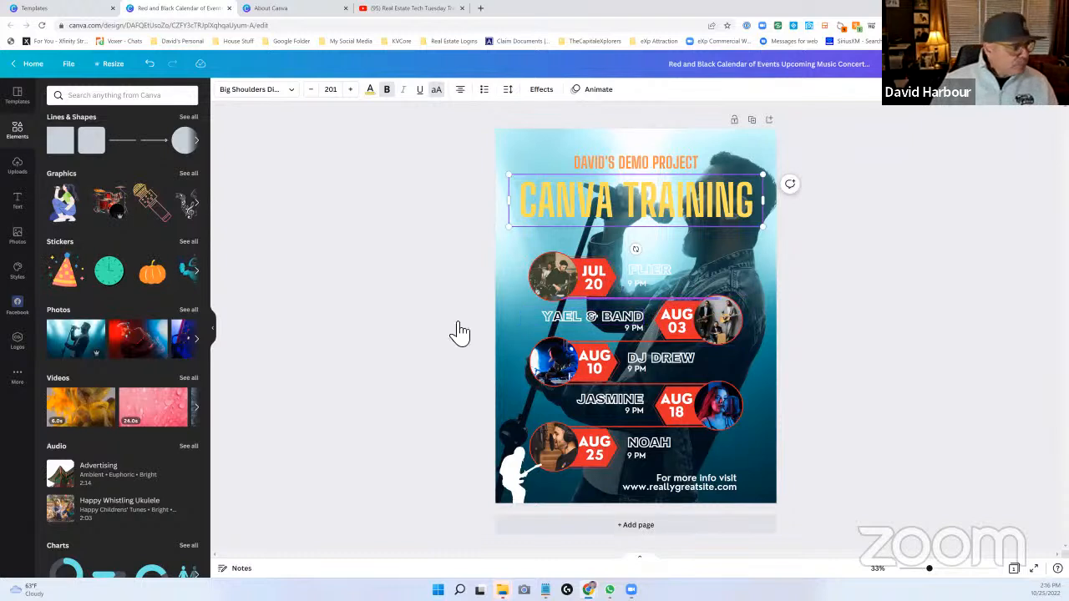
- Add the uploaded Canva logo image to the poster, shrink it, and place it beside the NOAH entry above the website line
{"action": "left_click", "coordinate": [22, 171]}
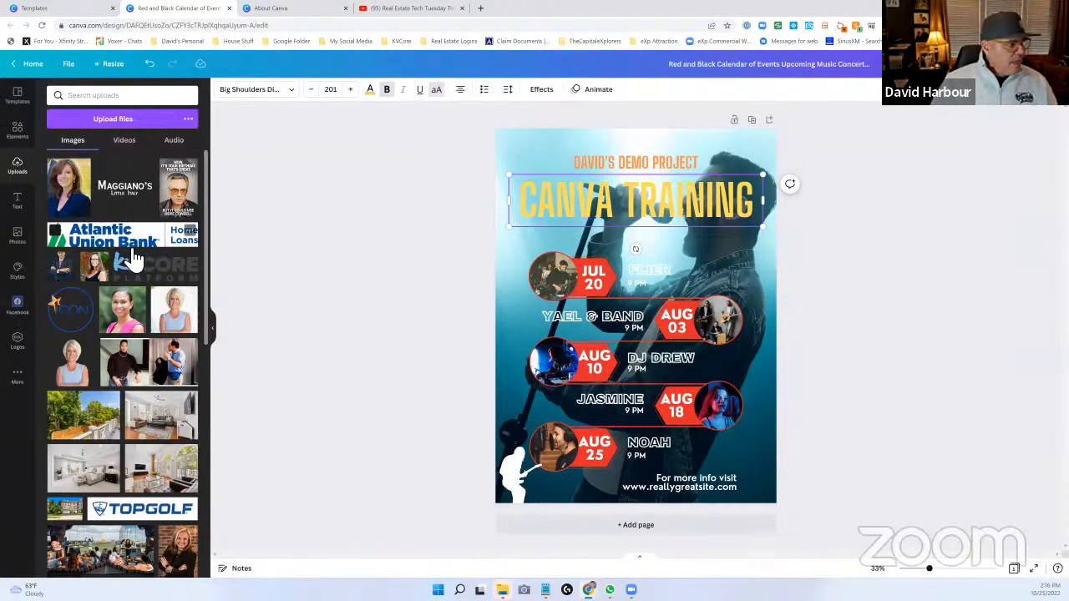
{"action": "scroll", "coordinate": [127, 259], "scroll_direction": "down", "scroll_amount": 3}
{"action": "scroll", "coordinate": [127, 263], "scroll_direction": "down", "scroll_amount": 7}
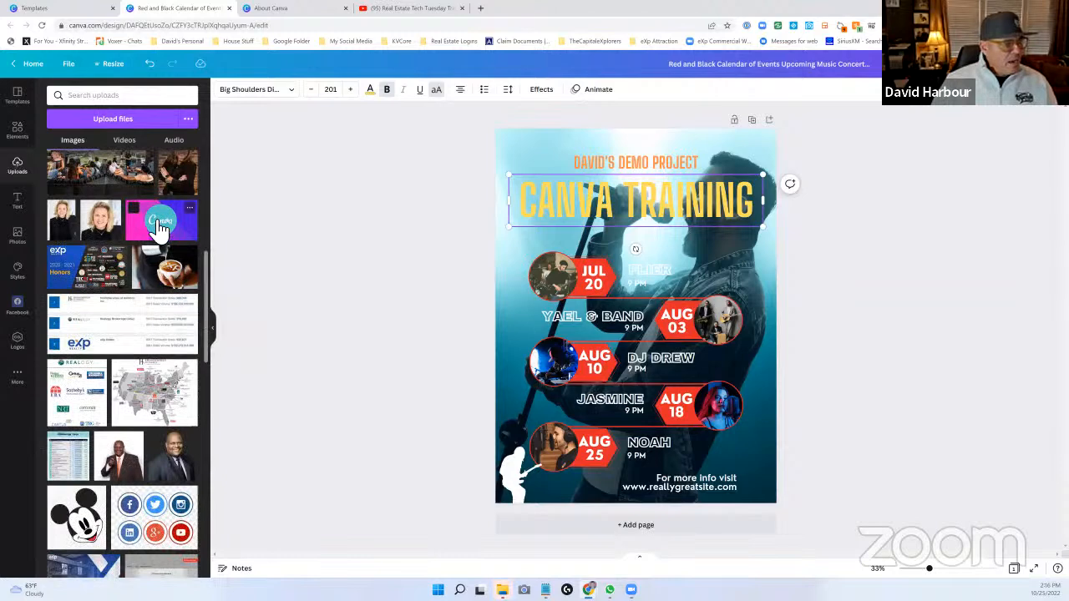
{"action": "left_click", "coordinate": [160, 227]}
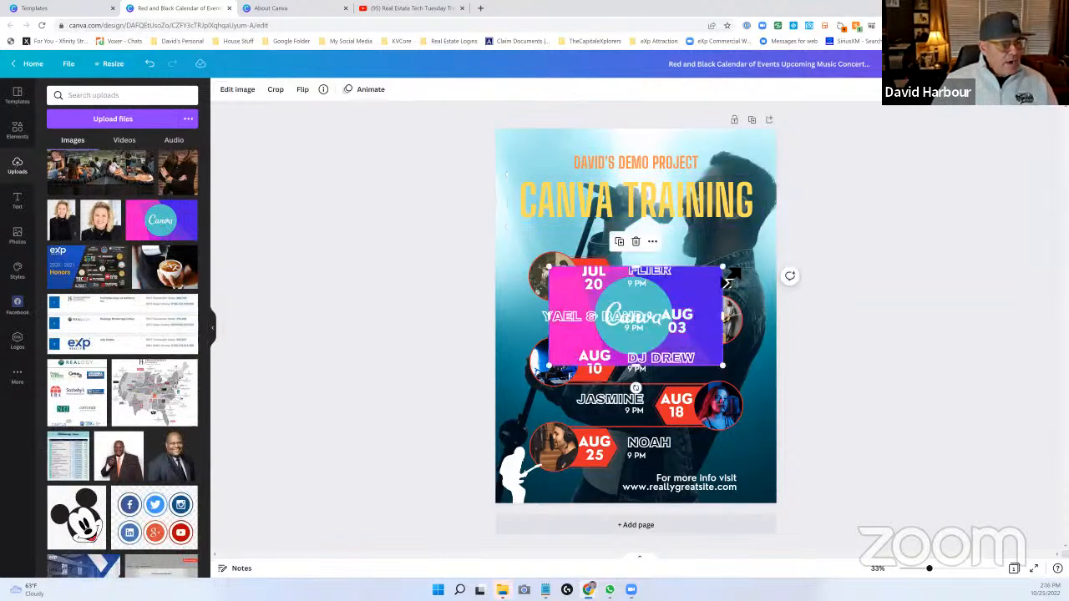
{"action": "left_click_drag", "start_coordinate": [723, 266], "coordinate": [530, 152]}
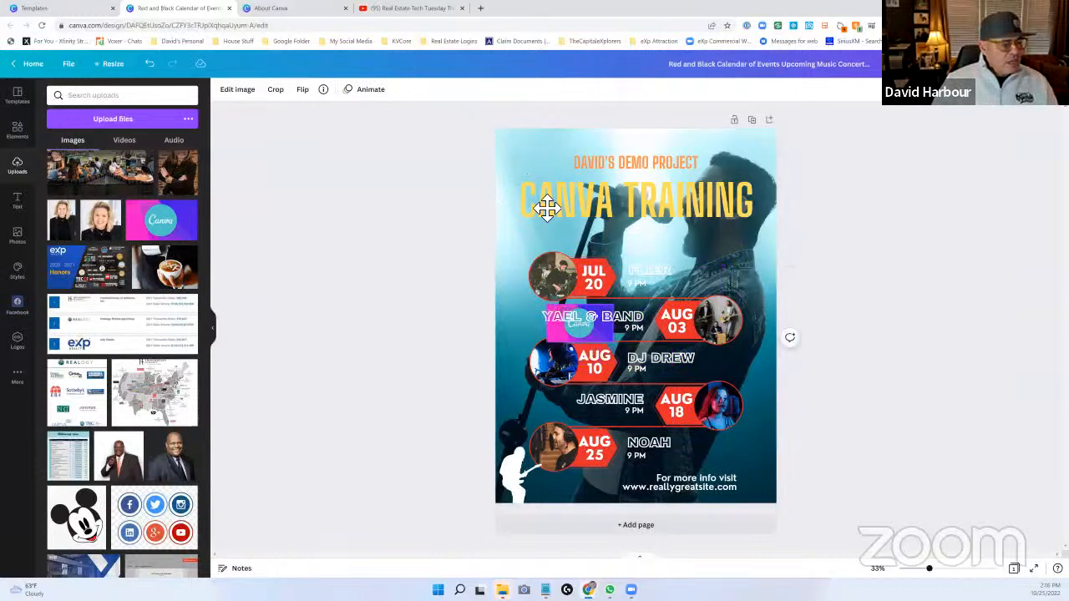
{"action": "left_click_drag", "start_coordinate": [702, 454], "coordinate": [706, 462]}
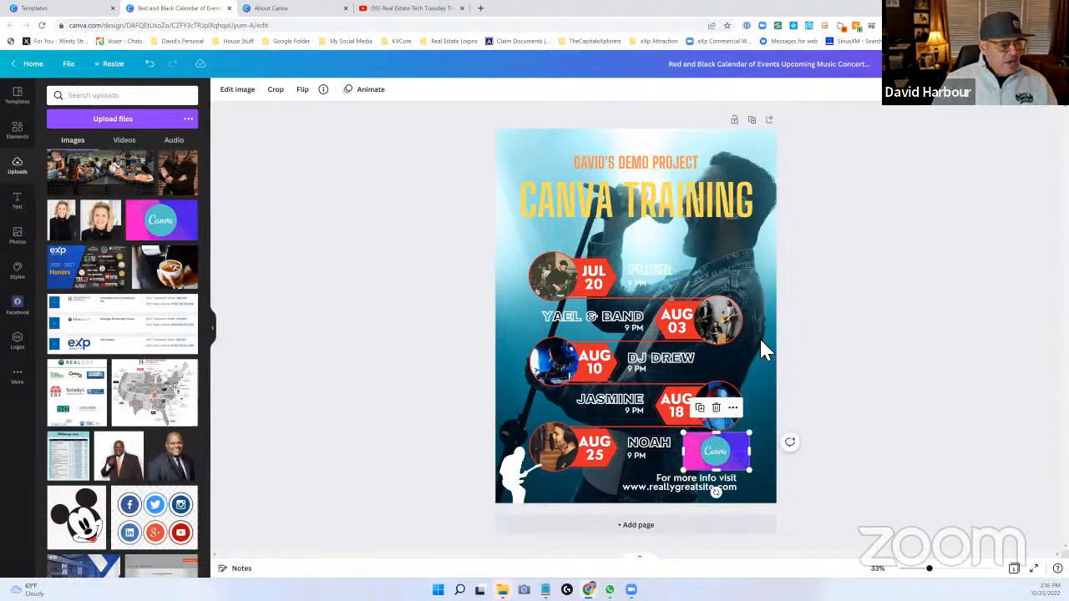
{"action": "left_click", "coordinate": [758, 362]}
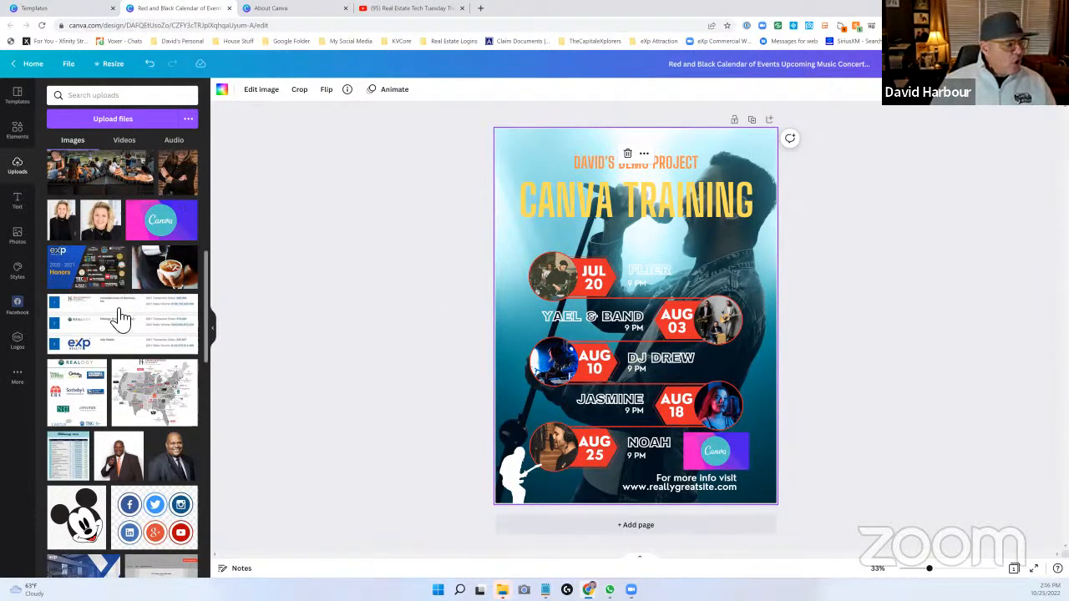
- Look through the uploaded videos and audio files
{"action": "left_click", "coordinate": [125, 146]}
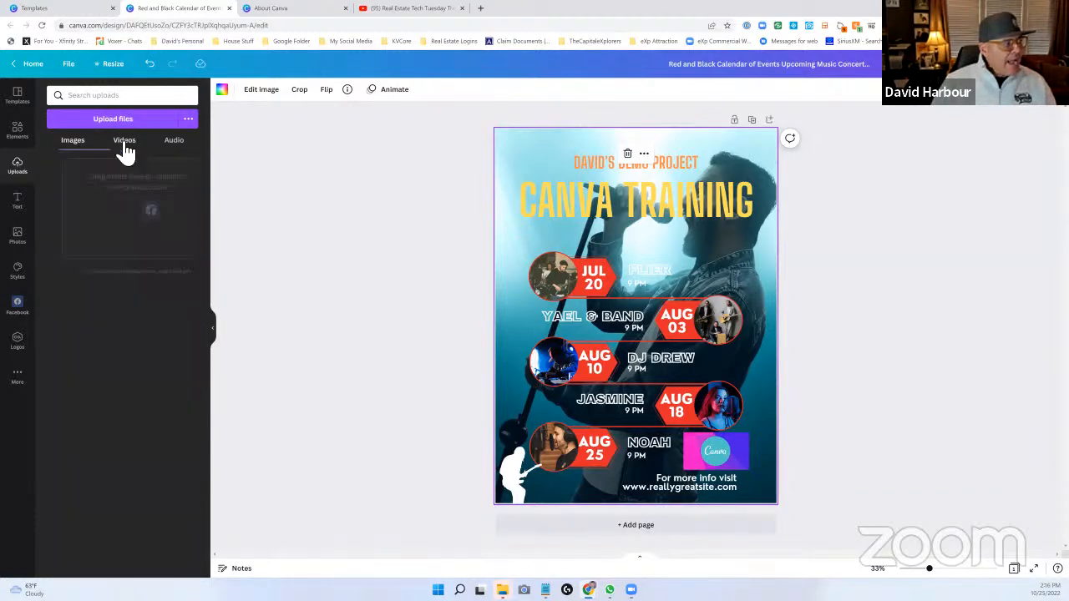
{"action": "left_click", "coordinate": [177, 146]}
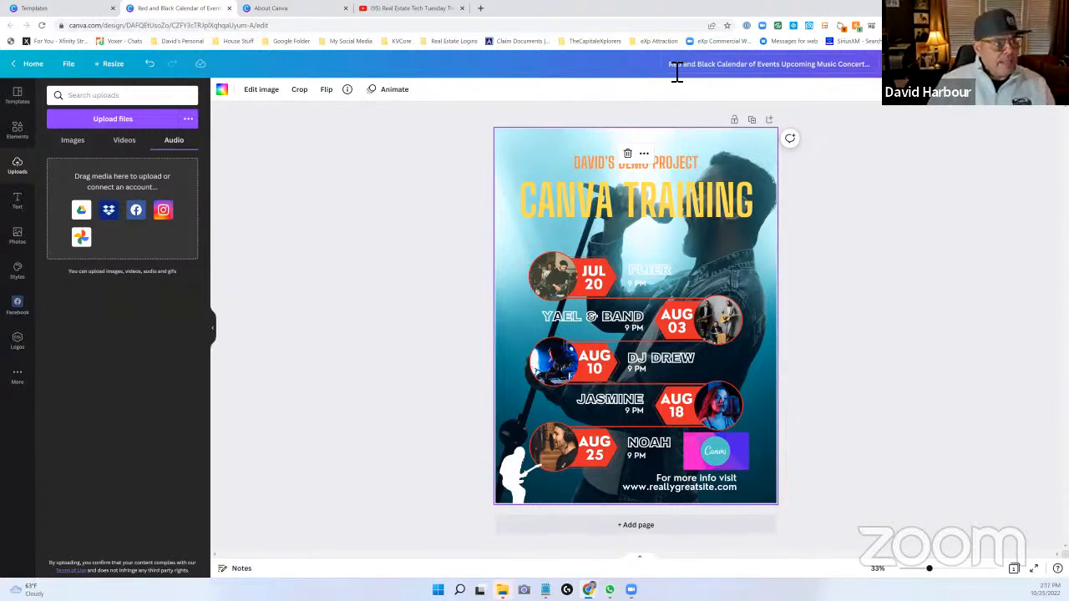
- Rename the design as Demo Project
{"action": "left_click_drag", "start_coordinate": [838, 64], "coordinate": [876, 65]}
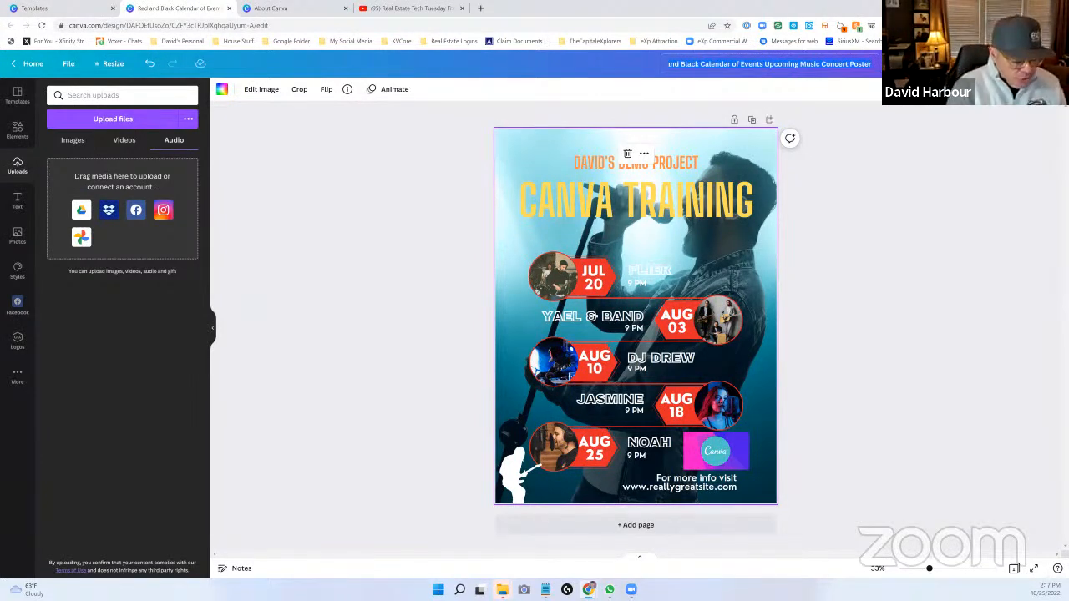
{"action": "type", "text": "Demo Projec"}
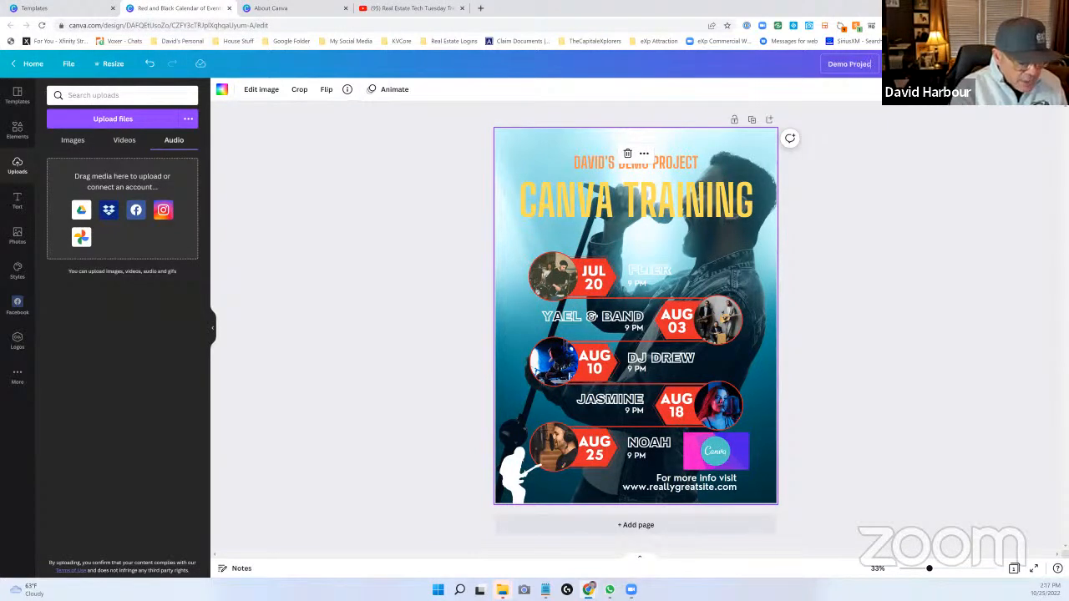
{"action": "left_click", "coordinate": [869, 148]}
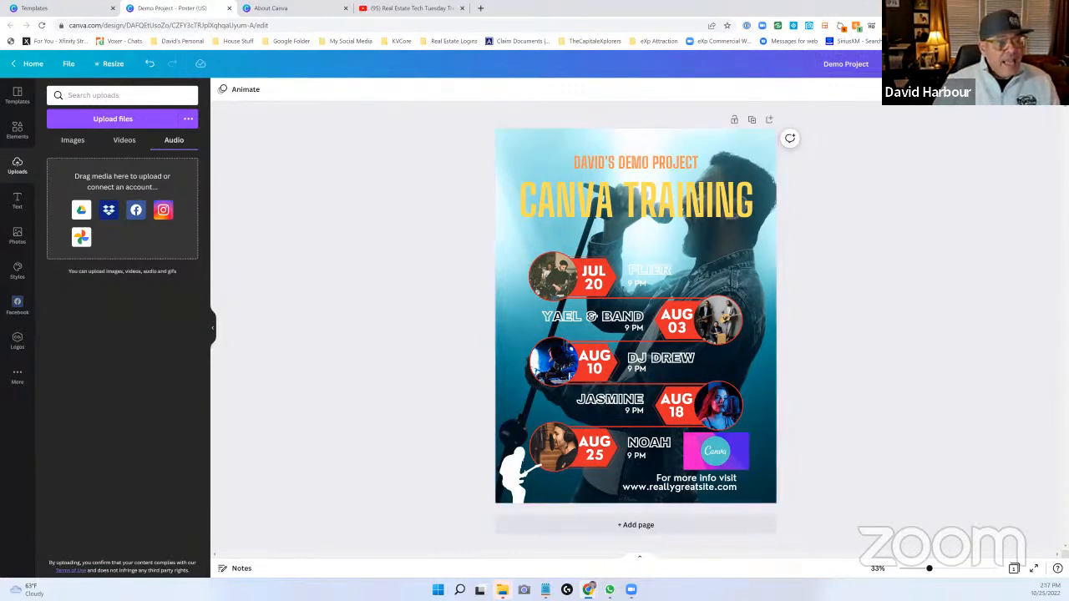
- Review the design's sharing settings and its link access choices without changing them
{"action": "left_click", "coordinate": [1043, 65]}
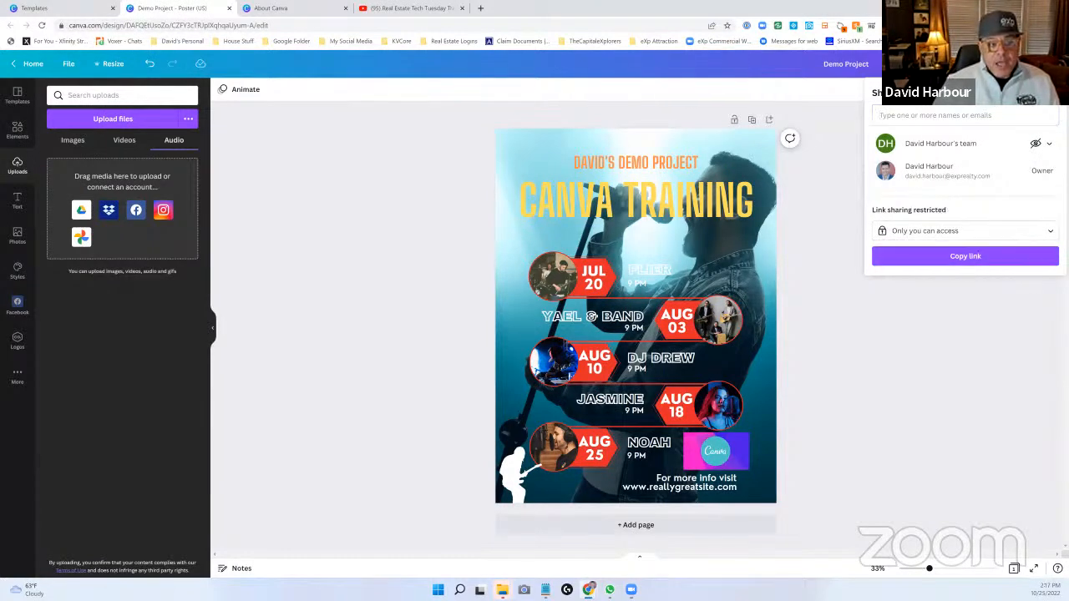
{"action": "left_click", "coordinate": [1032, 232]}
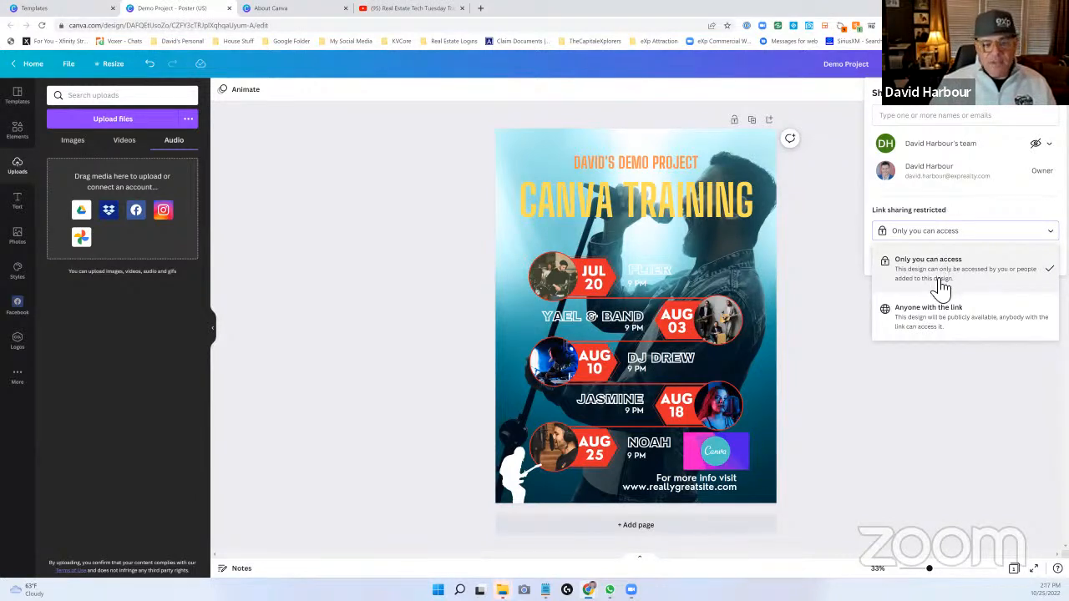
{"action": "left_click", "coordinate": [901, 384]}
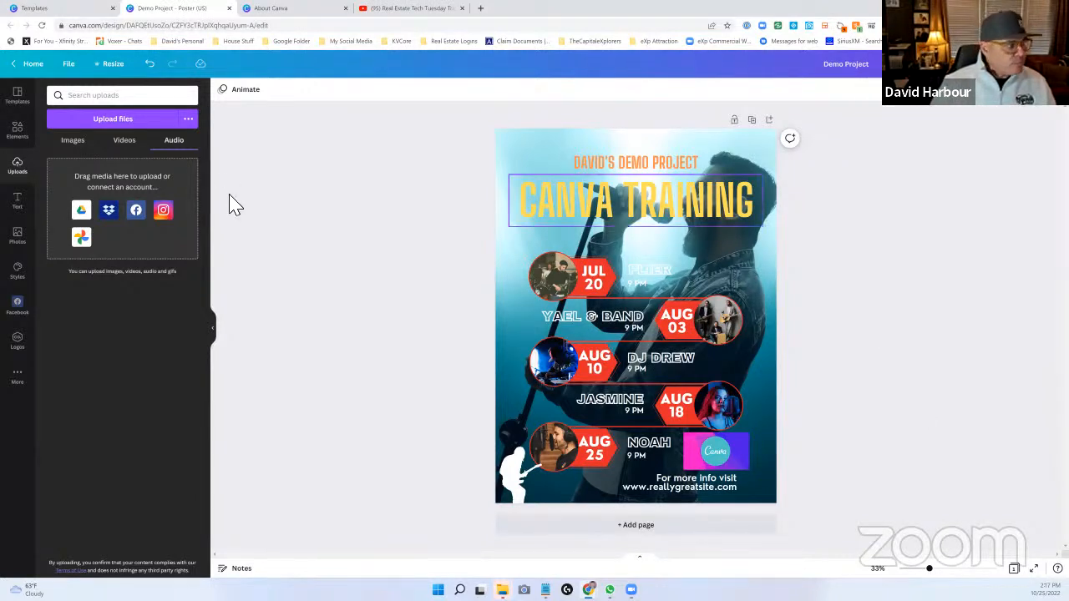
- Search the uploaded images for computers and check which sources files can be uploaded from
{"action": "left_click", "coordinate": [72, 141]}
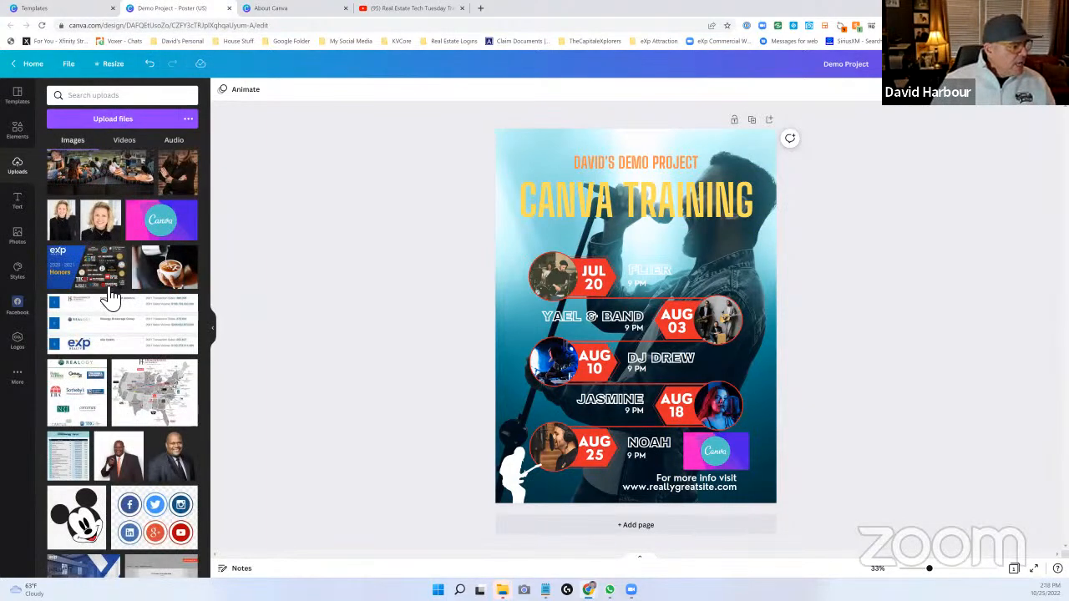
{"action": "scroll", "coordinate": [106, 110], "scroll_direction": "down", "scroll_amount": 1}
{"action": "left_click", "coordinate": [174, 99]}
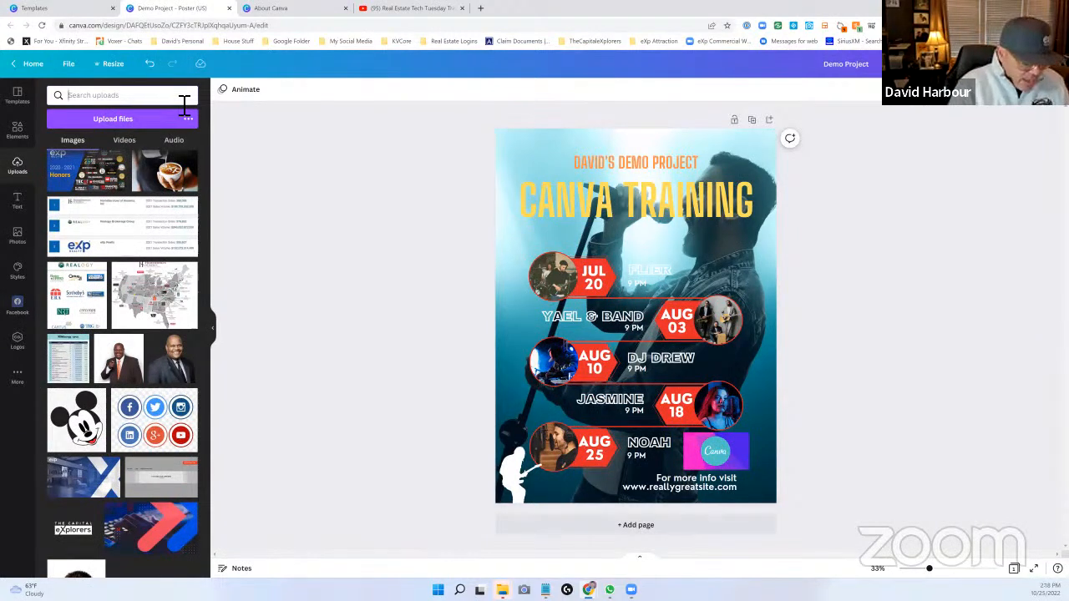
{"action": "type", "text": "computers"}
{"action": "key", "text": "Return"}
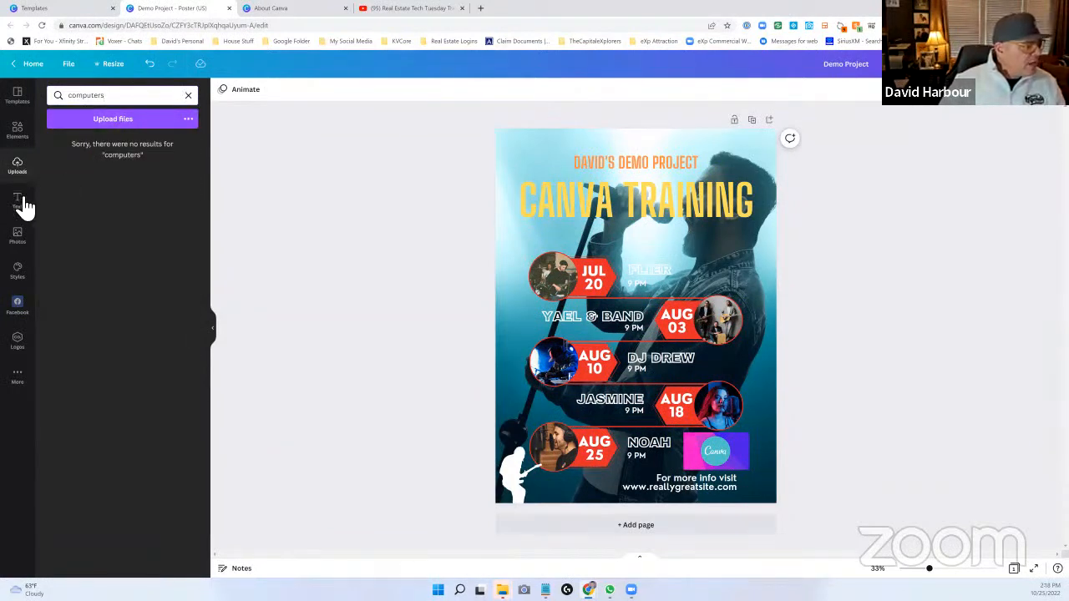
{"action": "left_click", "coordinate": [189, 121]}
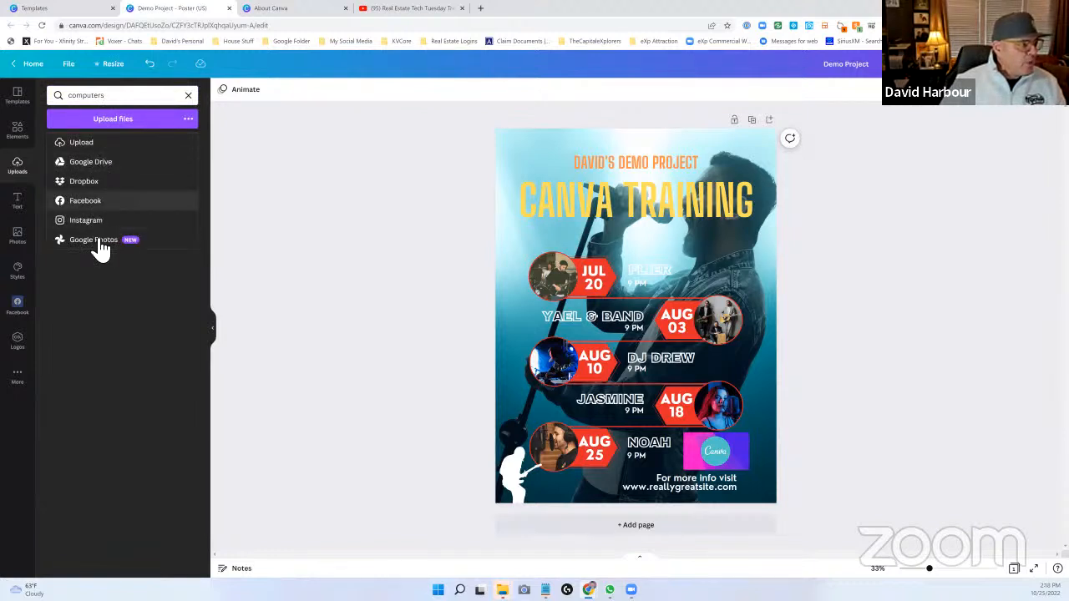
- Browse the text styles and font combinations available for the poster
{"action": "left_click", "coordinate": [17, 211]}
{"action": "left_click", "coordinate": [16, 216]}
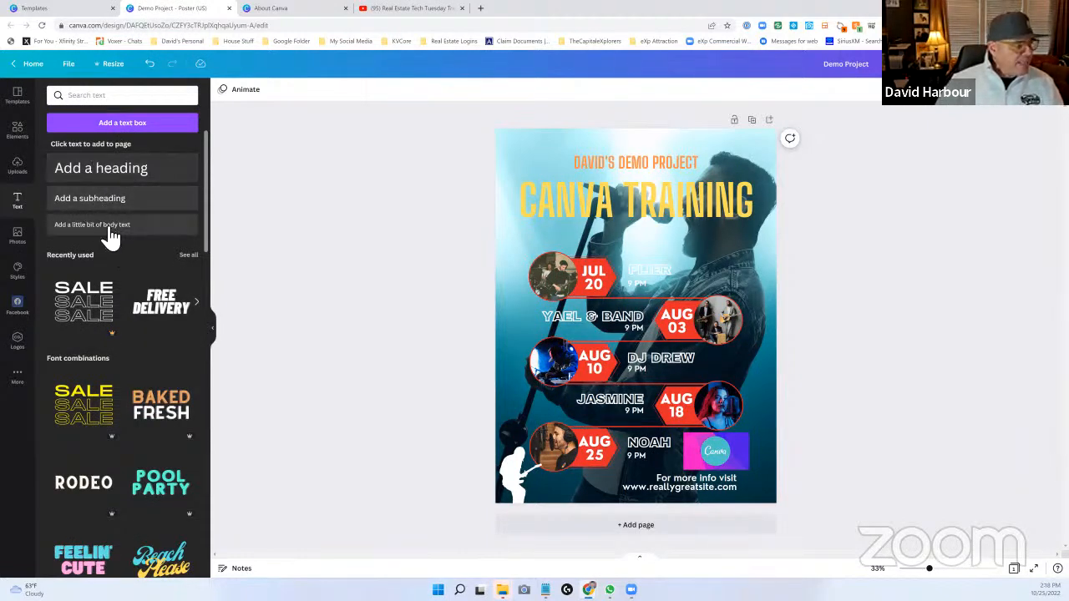
{"action": "scroll", "coordinate": [107, 284], "scroll_direction": "down", "scroll_amount": 1}
{"action": "scroll", "coordinate": [108, 292], "scroll_direction": "down", "scroll_amount": 1}
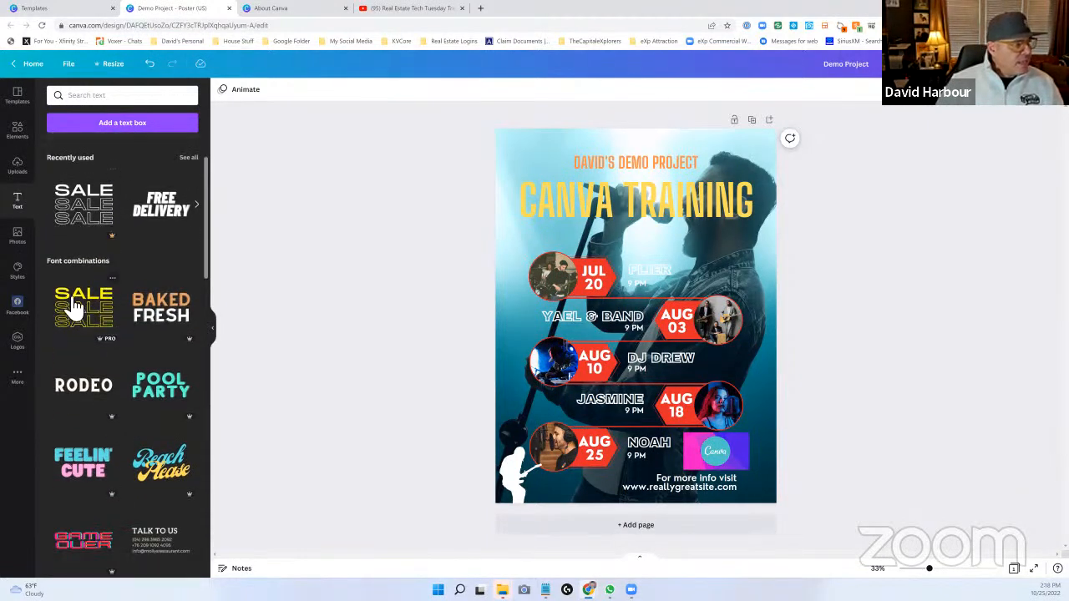
{"action": "scroll", "coordinate": [98, 335], "scroll_direction": "down", "scroll_amount": 7}
{"action": "scroll", "coordinate": [97, 341], "scroll_direction": "down", "scroll_amount": 10}
{"action": "scroll", "coordinate": [99, 341], "scroll_direction": "up", "scroll_amount": 1}
{"action": "scroll", "coordinate": [98, 340], "scroll_direction": "up", "scroll_amount": 15}
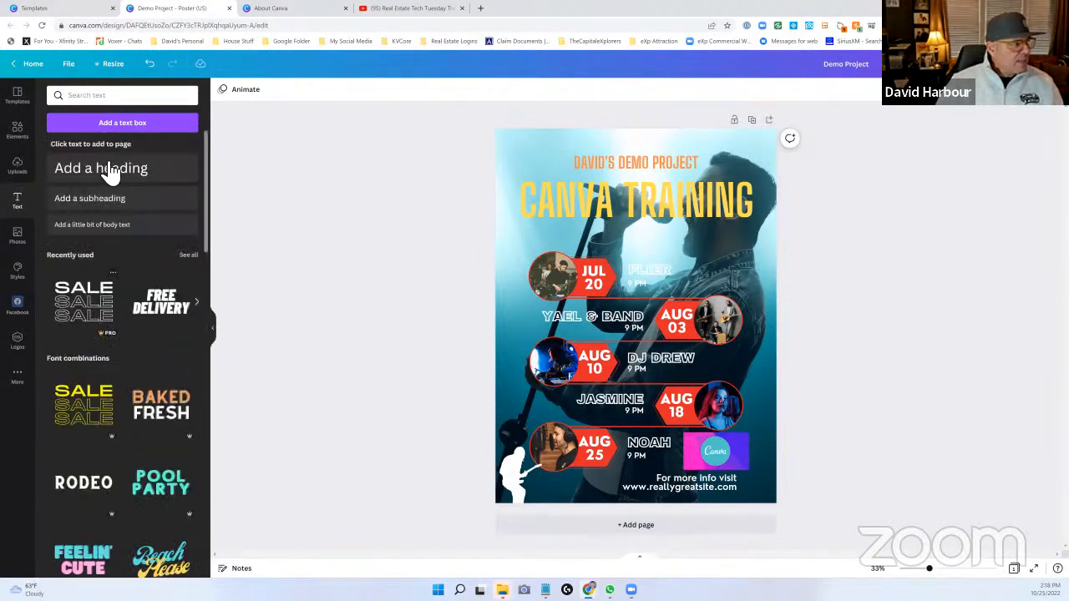
- Add a subheading directly below the CANVA TRAINING heading, reading Awesome Training
{"action": "left_click_drag", "start_coordinate": [146, 211], "coordinate": [591, 154]}
{"action": "left_click_drag", "start_coordinate": [597, 240], "coordinate": [597, 223]}
{"action": "double_click", "coordinate": [640, 248]}
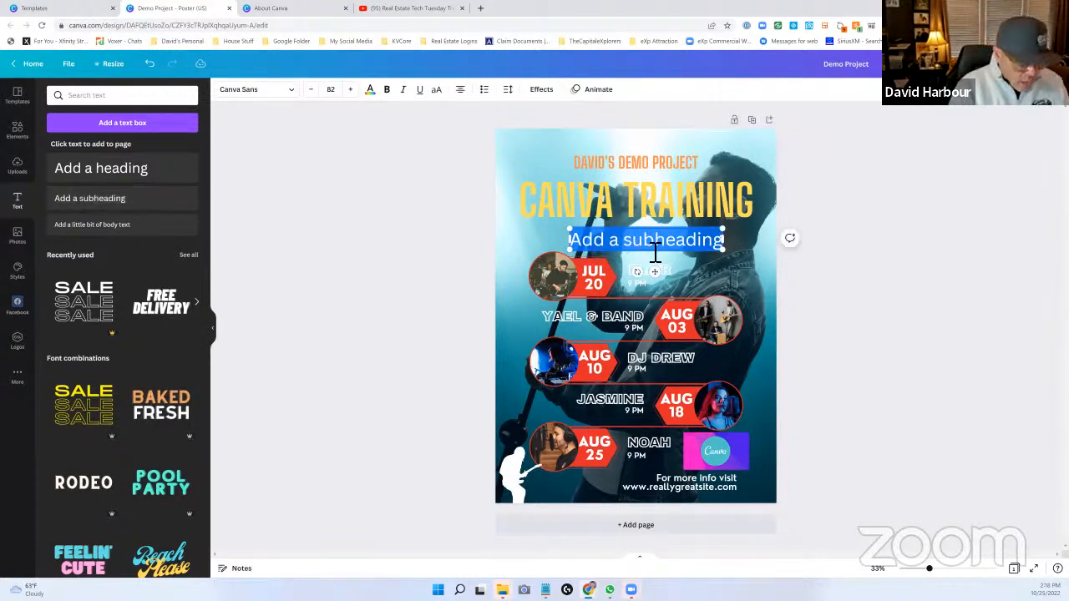
{"action": "type", "text": "Awe"}
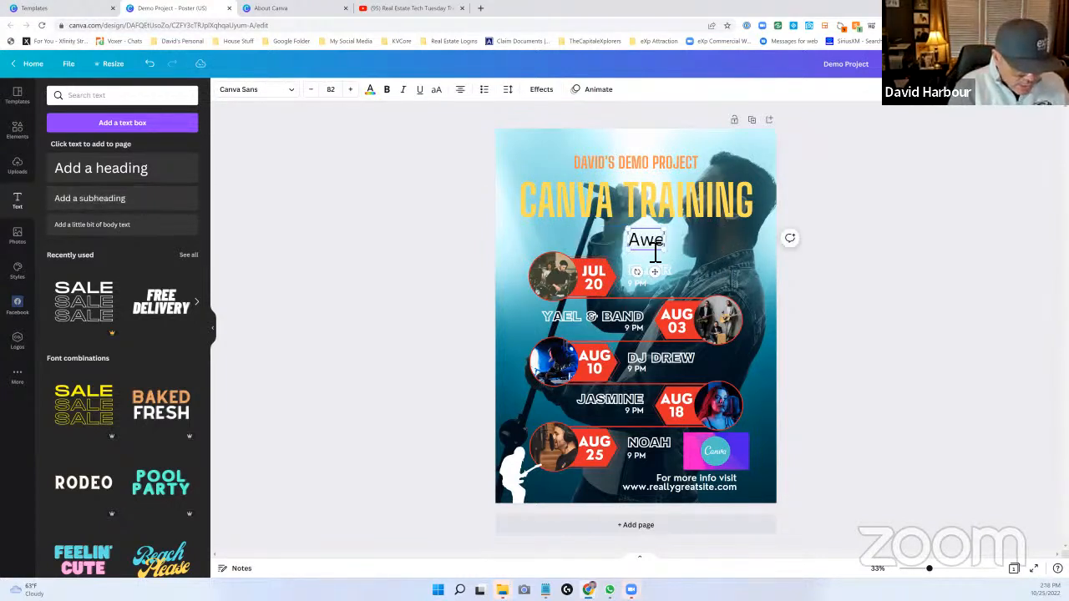
{"action": "type", "text": "some Training"}
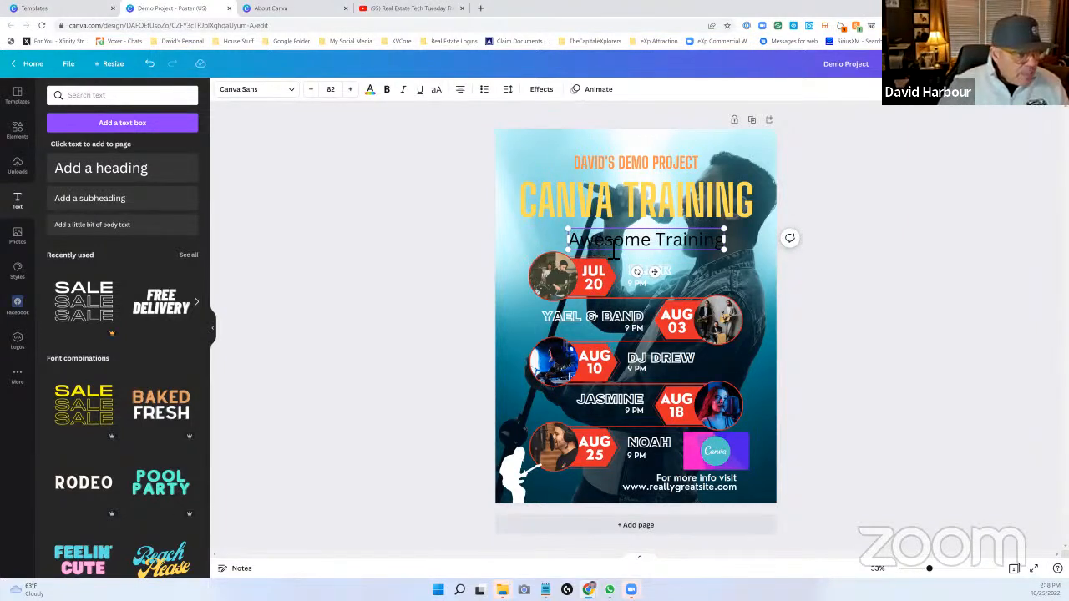
- Change the Awesome Training subheading's text color to the default white
{"action": "left_click_drag", "start_coordinate": [573, 242], "coordinate": [732, 251]}
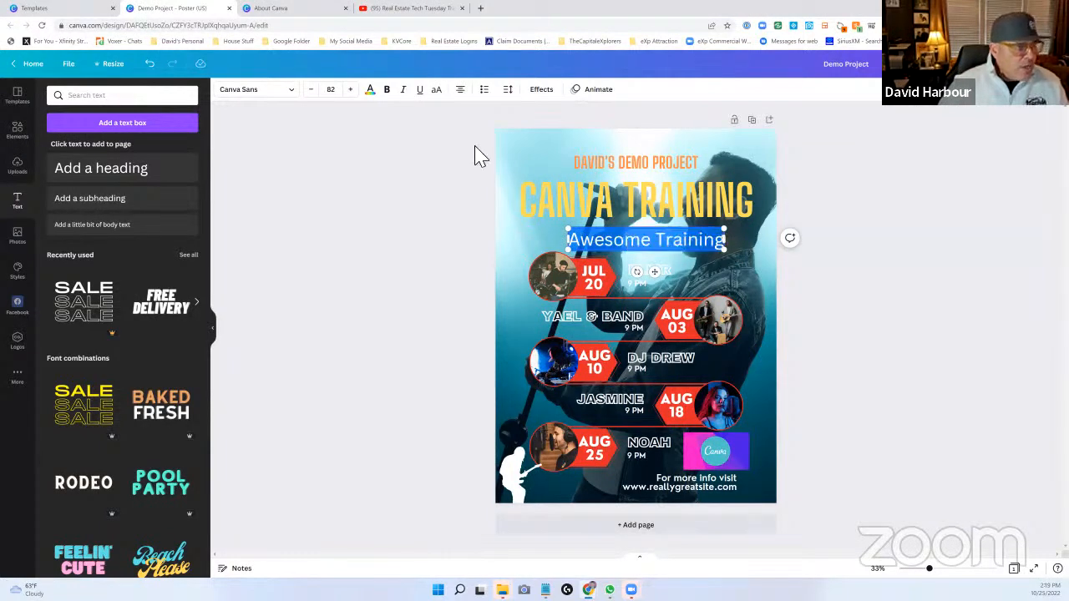
{"action": "left_click", "coordinate": [370, 91]}
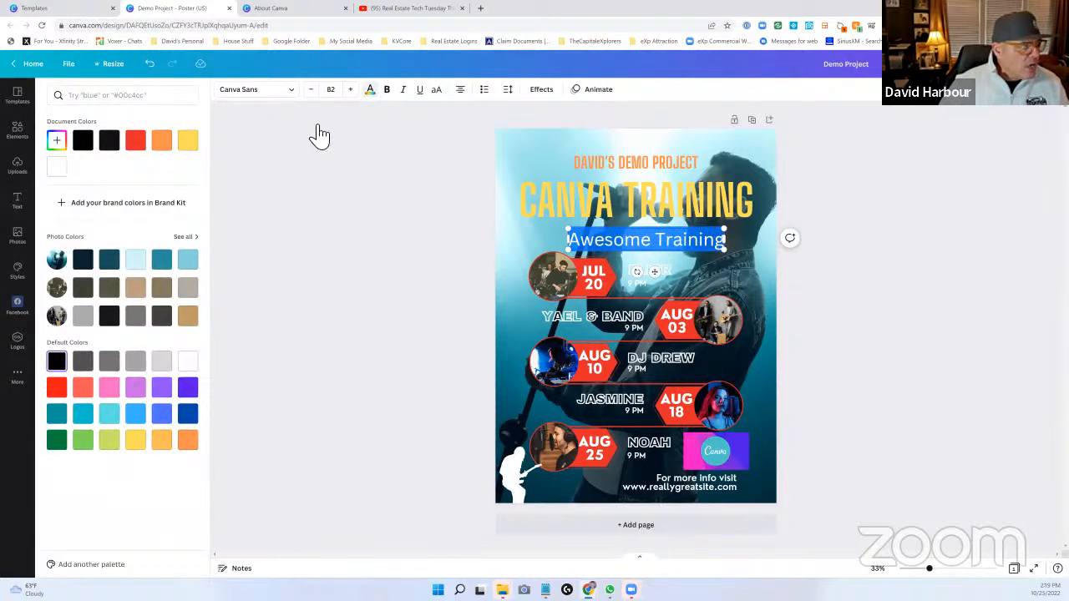
{"action": "left_click", "coordinate": [191, 365]}
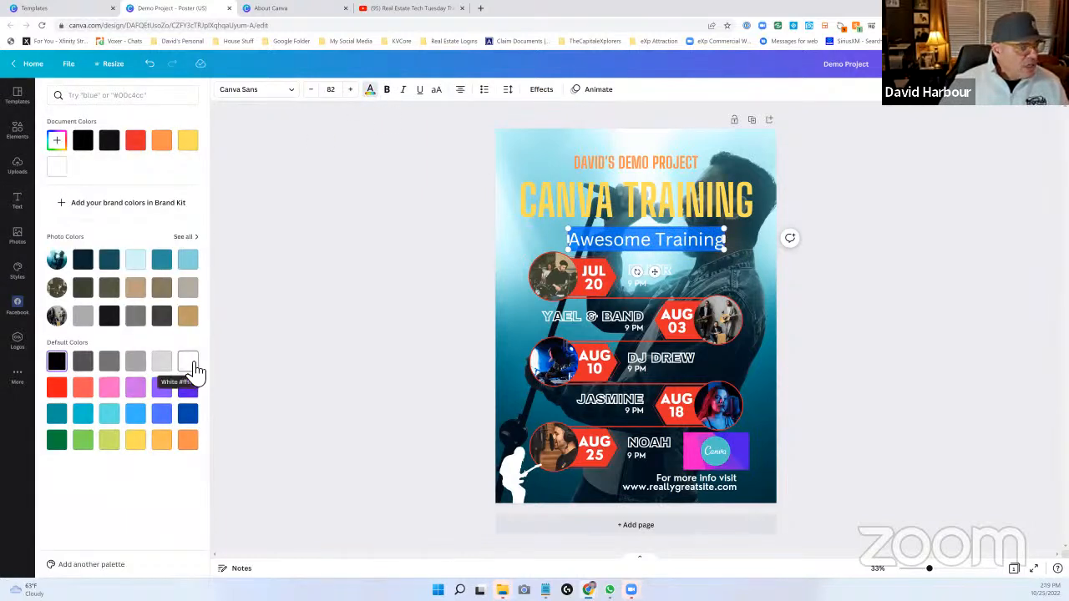
- Try the Archivo Black font on the CANVA TRAINING heading with the Awesome Training subheading moved lower, and undo both changes
{"action": "left_click", "coordinate": [530, 225]}
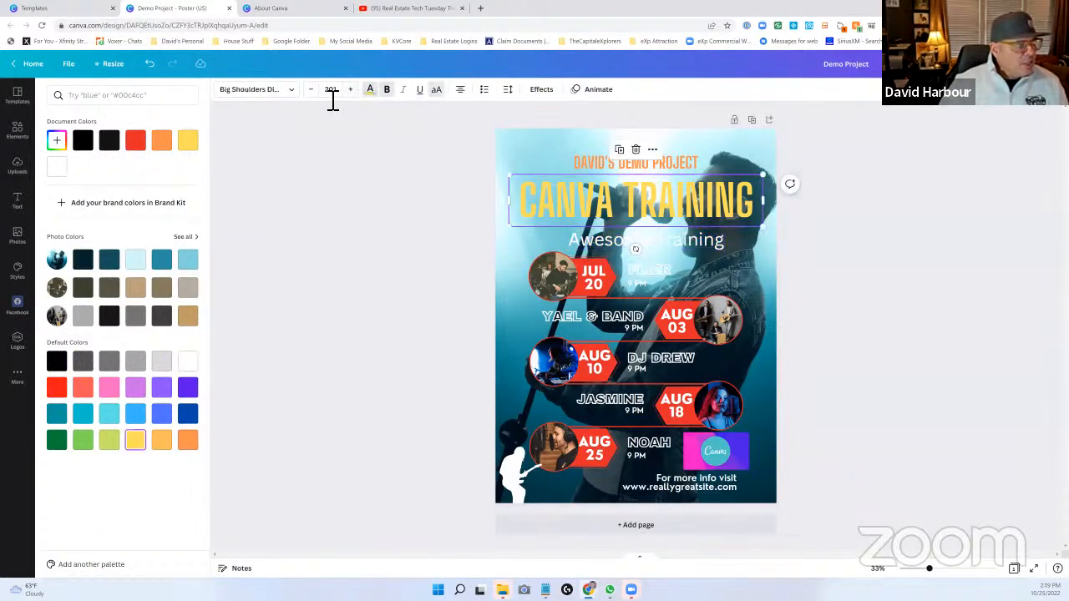
{"action": "left_click", "coordinate": [294, 92]}
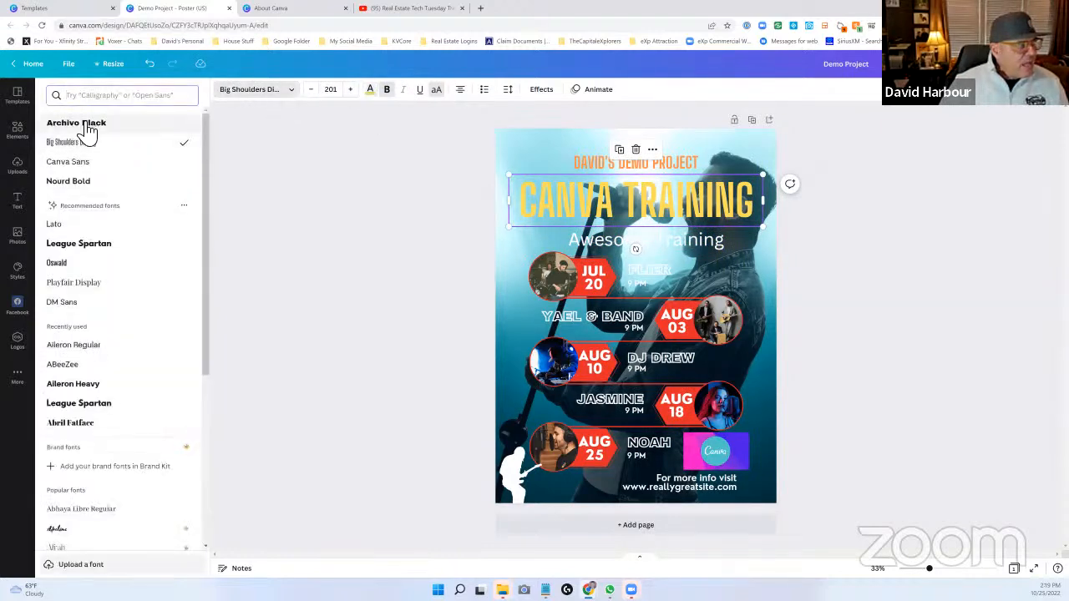
{"action": "left_click", "coordinate": [87, 125]}
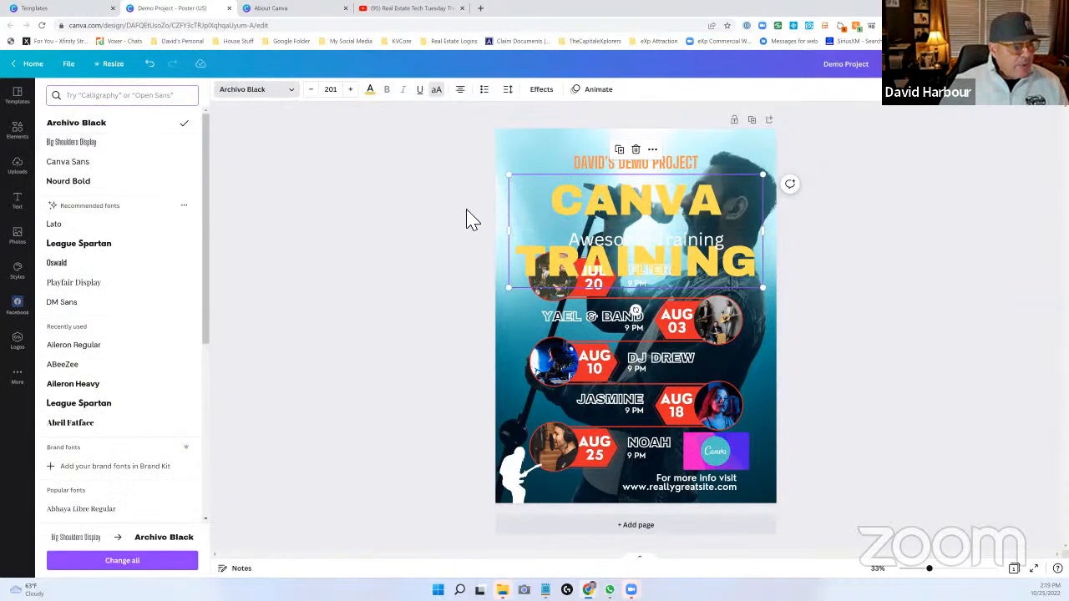
{"action": "left_click", "coordinate": [633, 248]}
{"action": "left_click_drag", "start_coordinate": [634, 248], "coordinate": [637, 278]}
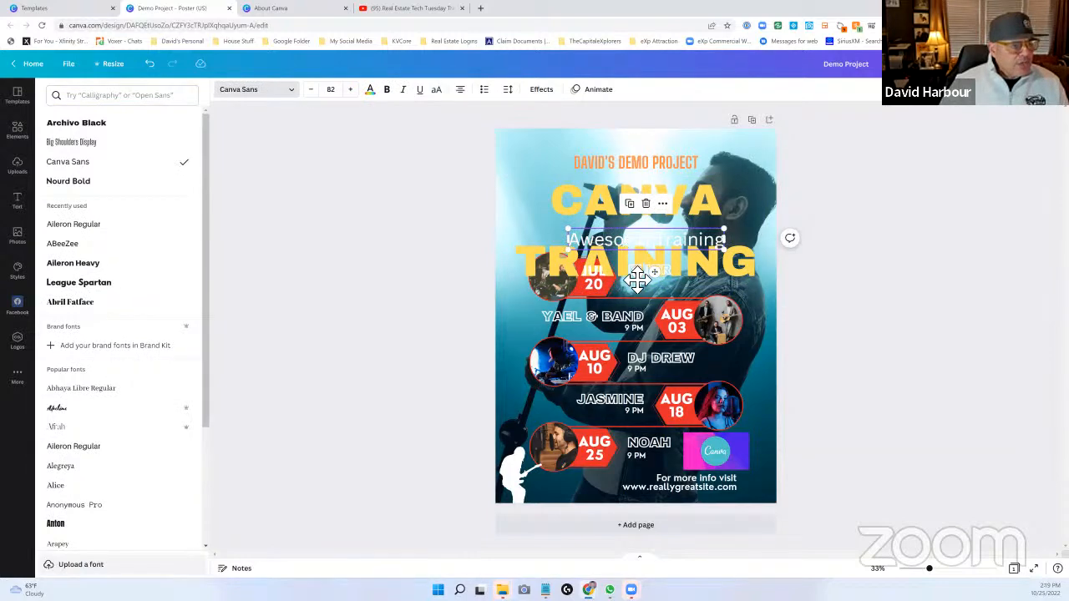
{"action": "left_click", "coordinate": [151, 65]}
{"action": "left_click", "coordinate": [152, 67]}
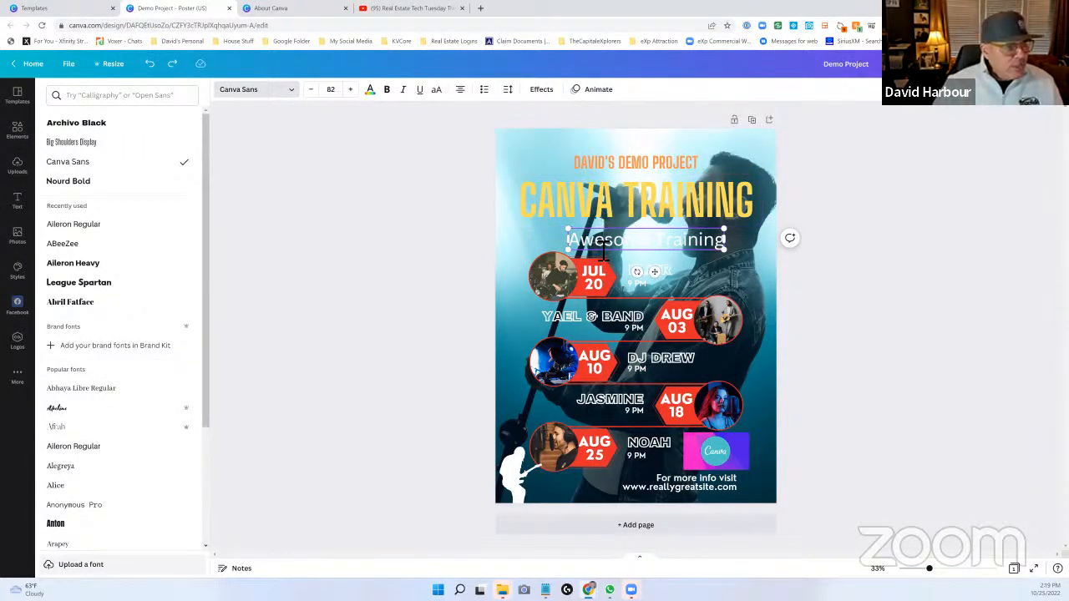
- Try uppercase lettering on the Awesome Training subheading and switch it back off
{"action": "left_click_drag", "start_coordinate": [570, 241], "coordinate": [734, 254]}
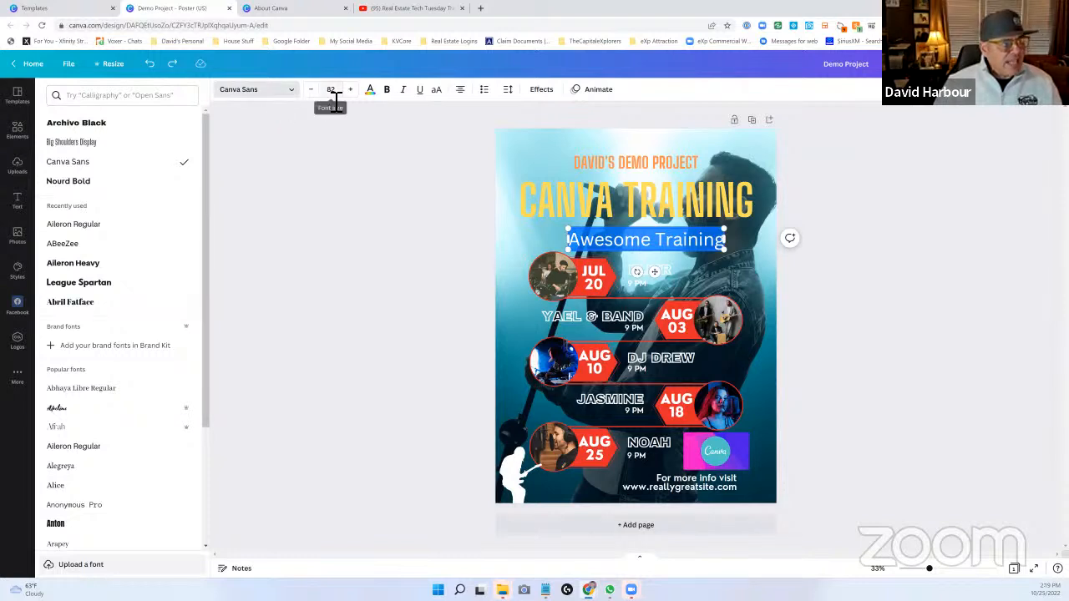
{"action": "left_click", "coordinate": [438, 91]}
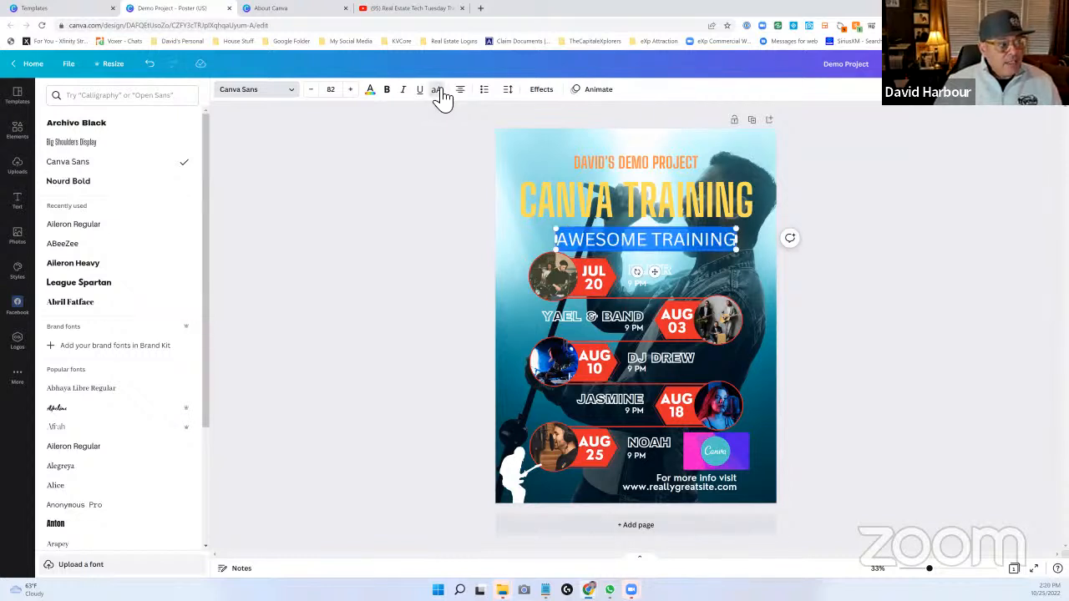
{"action": "left_click", "coordinate": [437, 91]}
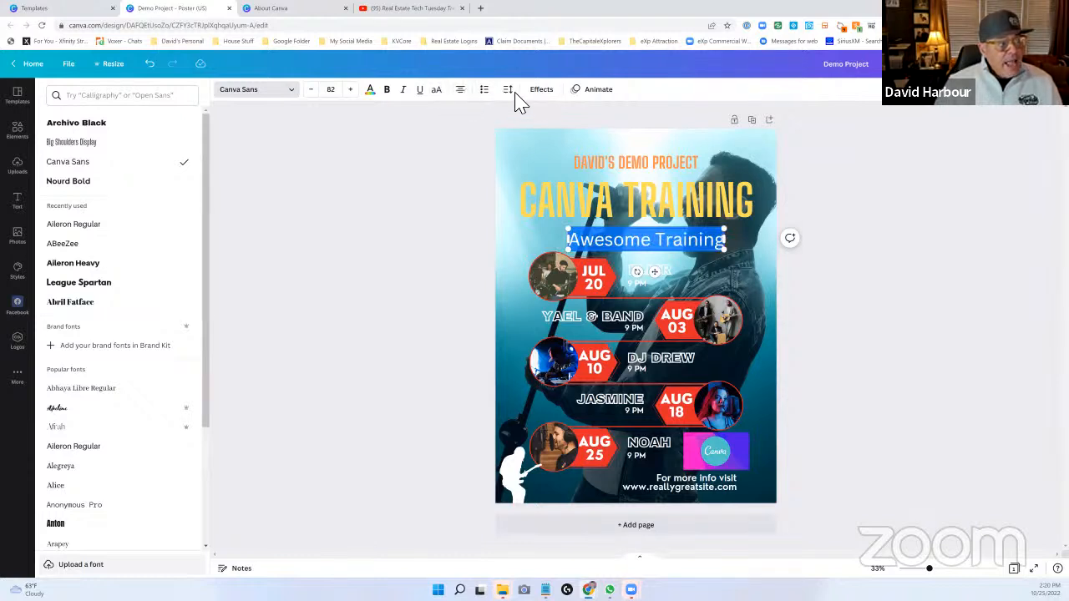
- Give the Awesome Training subheading the Background text effect and the Typewriter text animation
{"action": "left_click", "coordinate": [542, 90]}
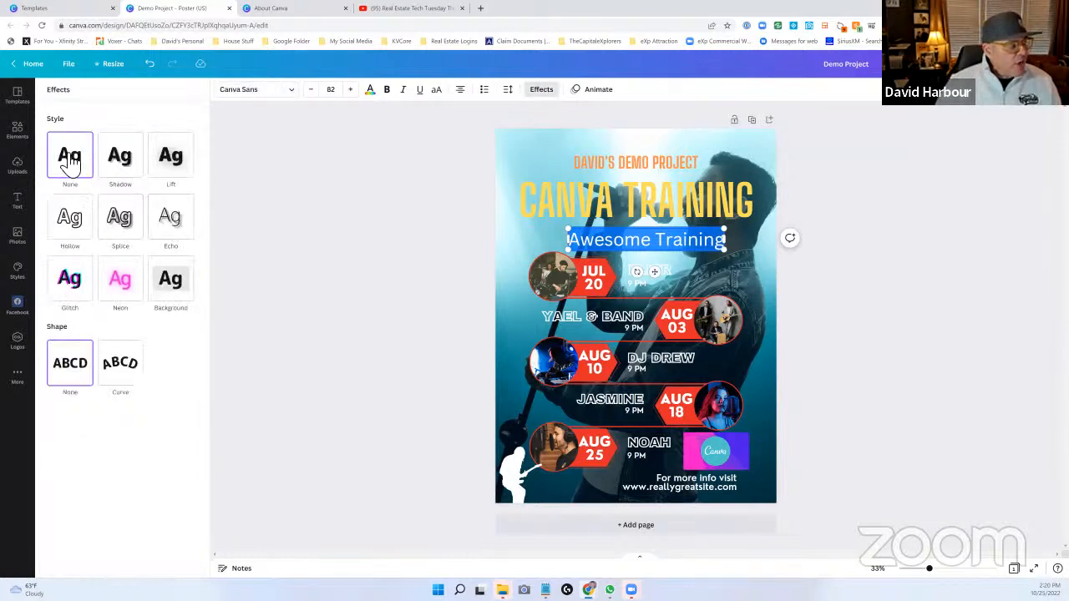
{"action": "left_click", "coordinate": [179, 284]}
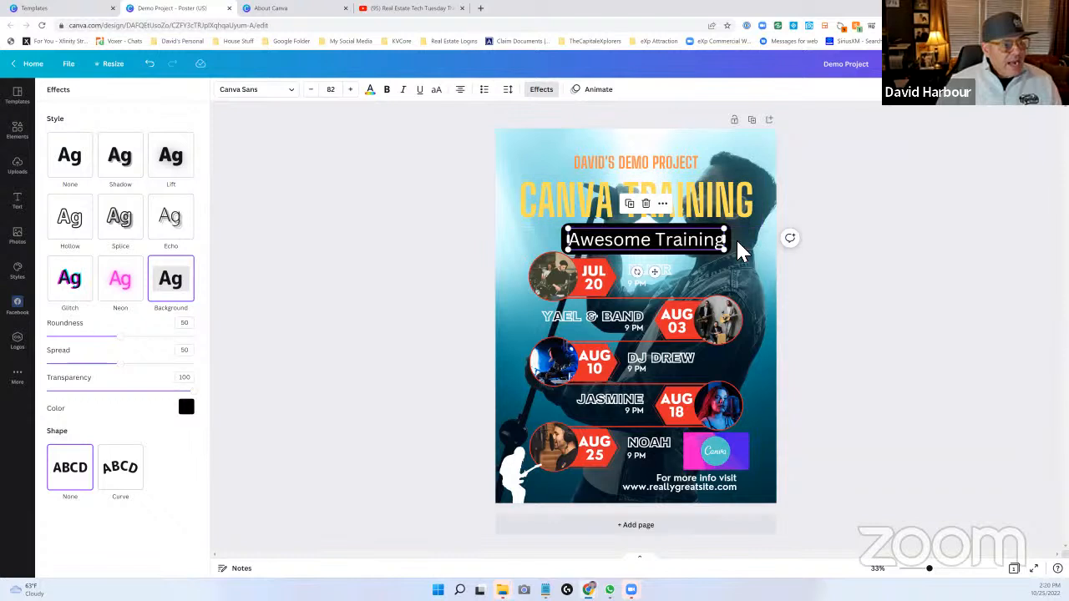
{"action": "left_click", "coordinate": [705, 241]}
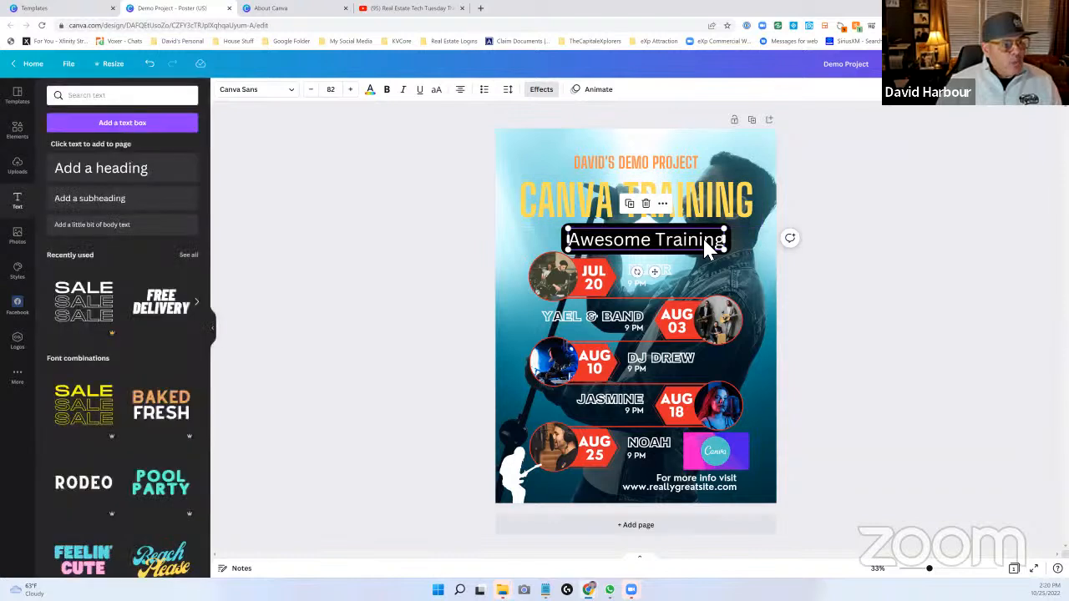
{"action": "left_click", "coordinate": [598, 91]}
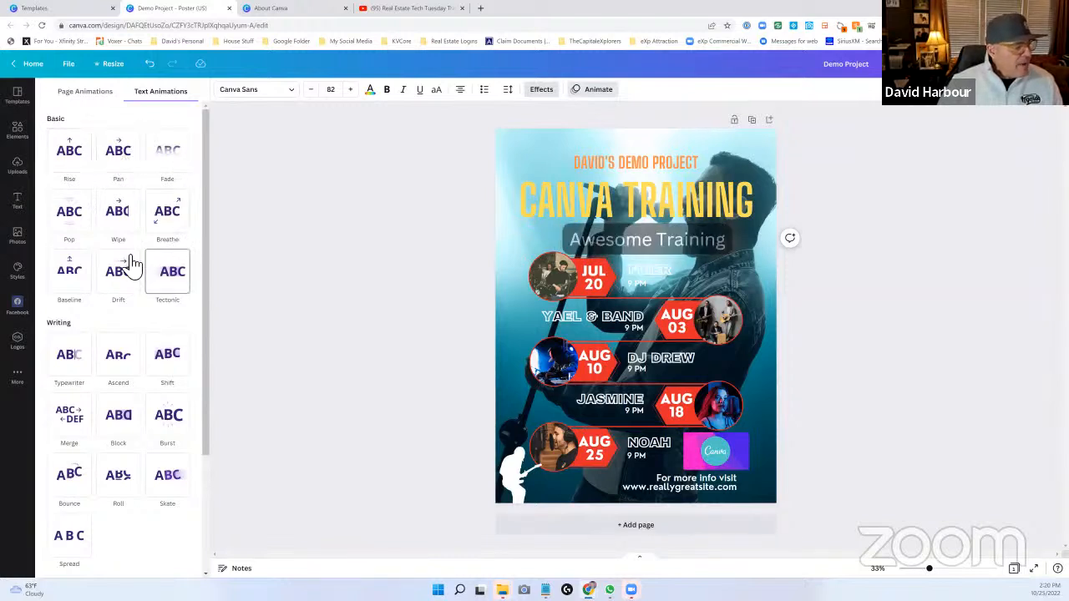
{"action": "left_click", "coordinate": [74, 362]}
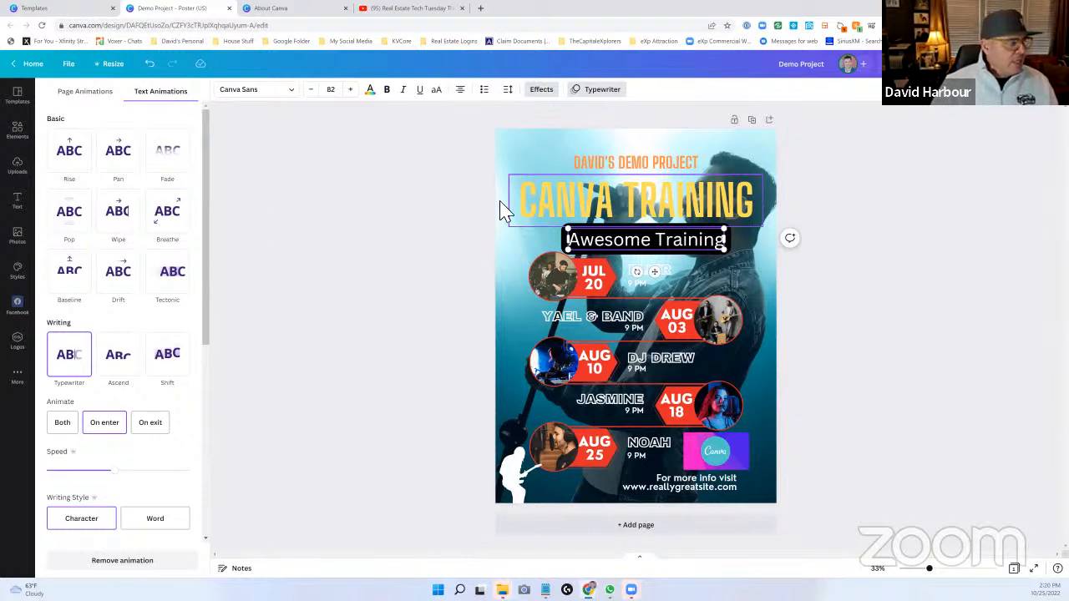
- Search the photo library for realtor and look through the matching images
{"action": "left_click", "coordinate": [19, 236]}
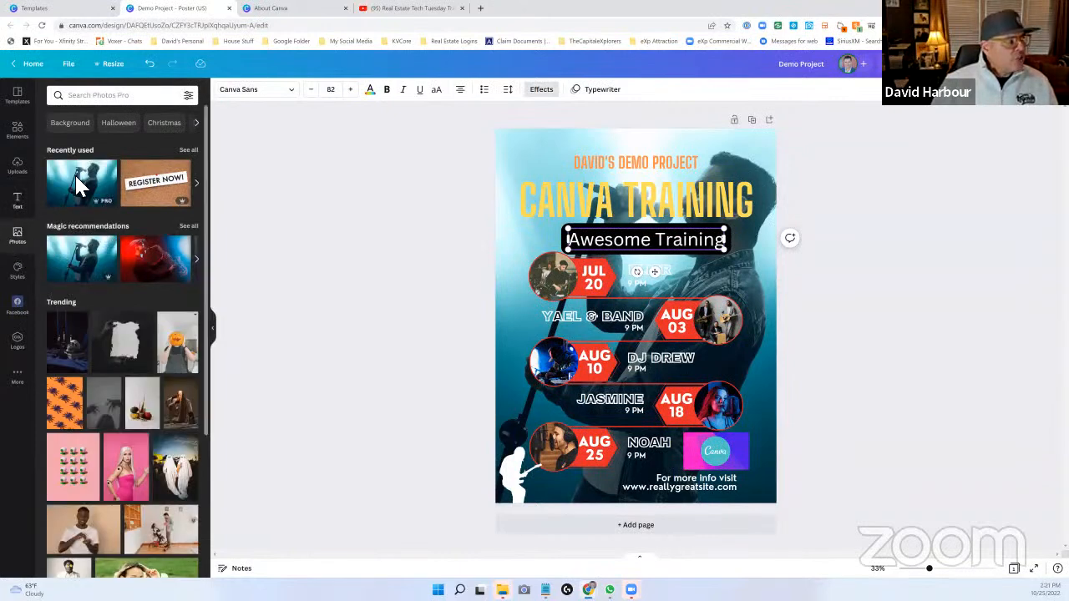
{"action": "left_click", "coordinate": [92, 98]}
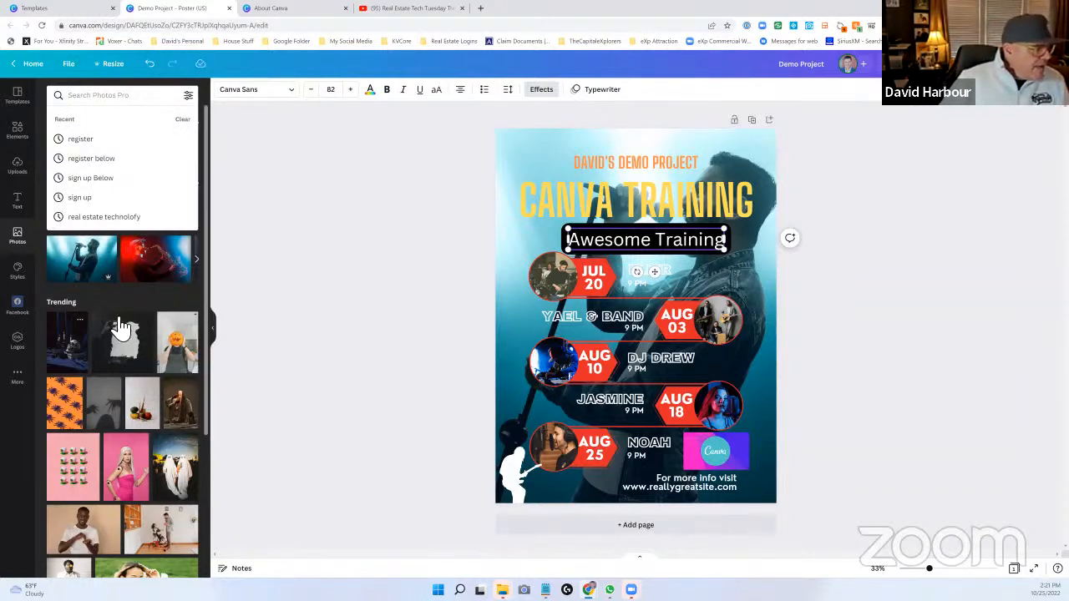
{"action": "scroll", "coordinate": [122, 334], "scroll_direction": "down", "scroll_amount": 1}
{"action": "scroll", "coordinate": [121, 334], "scroll_direction": "down", "scroll_amount": 10}
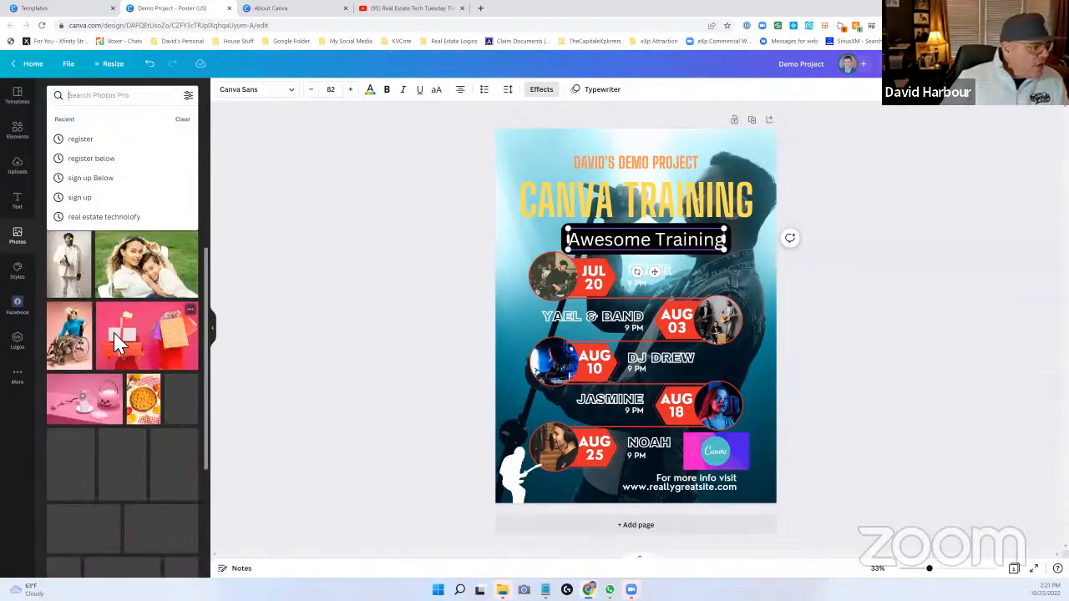
{"action": "scroll", "coordinate": [114, 358], "scroll_direction": "up", "scroll_amount": 15}
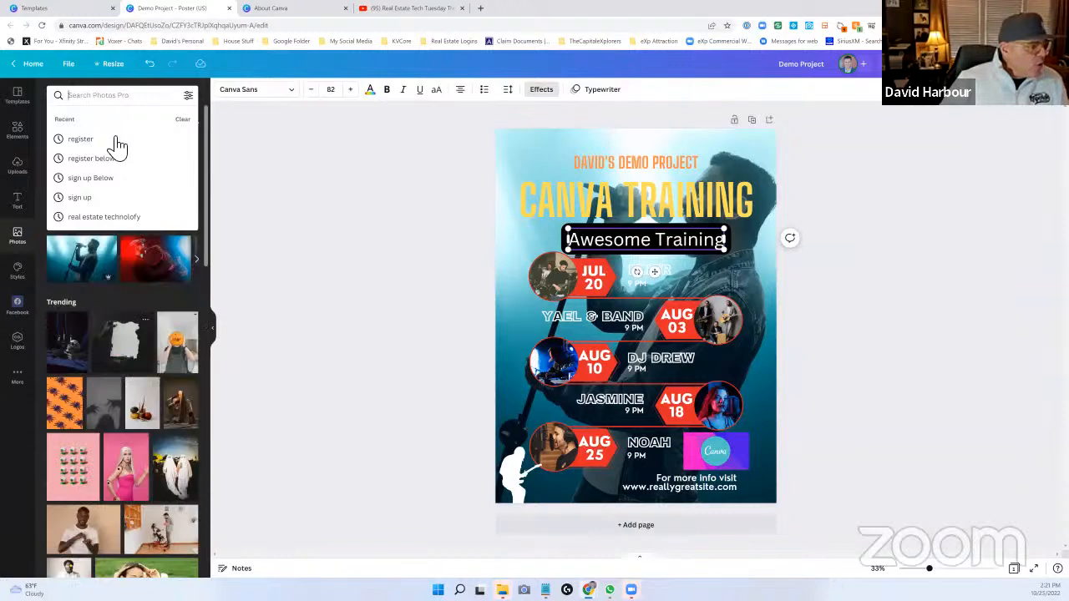
{"action": "left_click", "coordinate": [100, 100]}
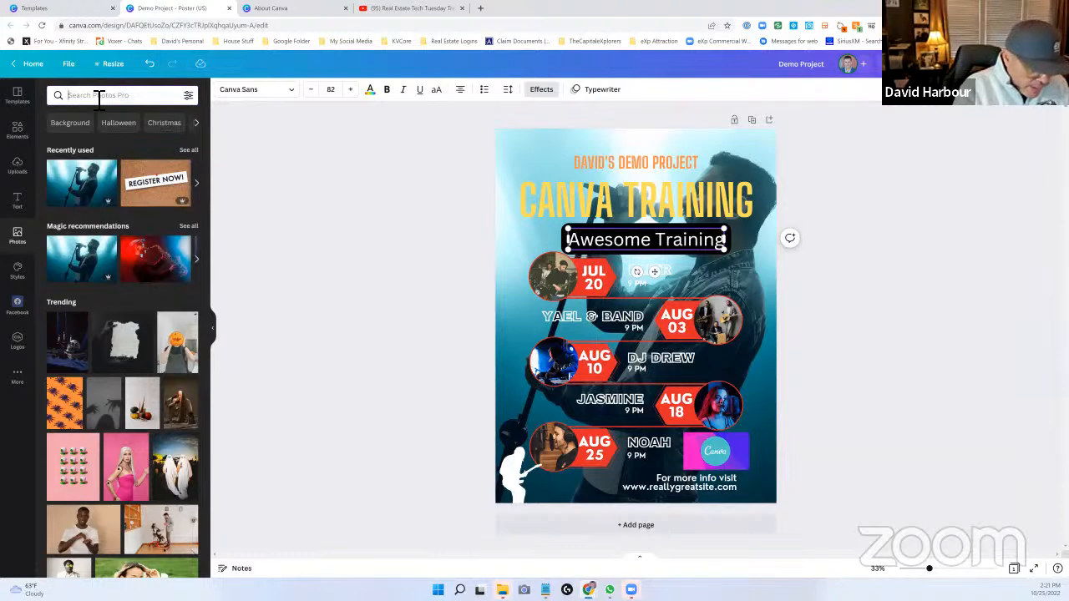
{"action": "type", "text": "realtor"}
{"action": "key", "text": "Return"}
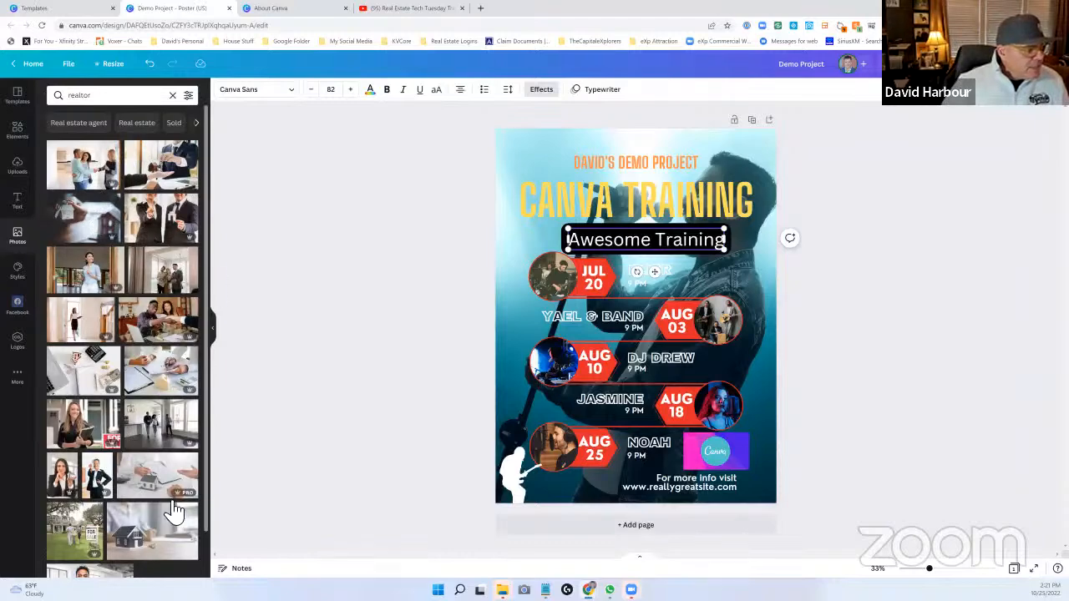
{"action": "scroll", "coordinate": [129, 426], "scroll_direction": "down", "scroll_amount": 2}
{"action": "scroll", "coordinate": [125, 422], "scroll_direction": "down", "scroll_amount": 4}
{"action": "scroll", "coordinate": [65, 127], "scroll_direction": "up", "scroll_amount": 5}
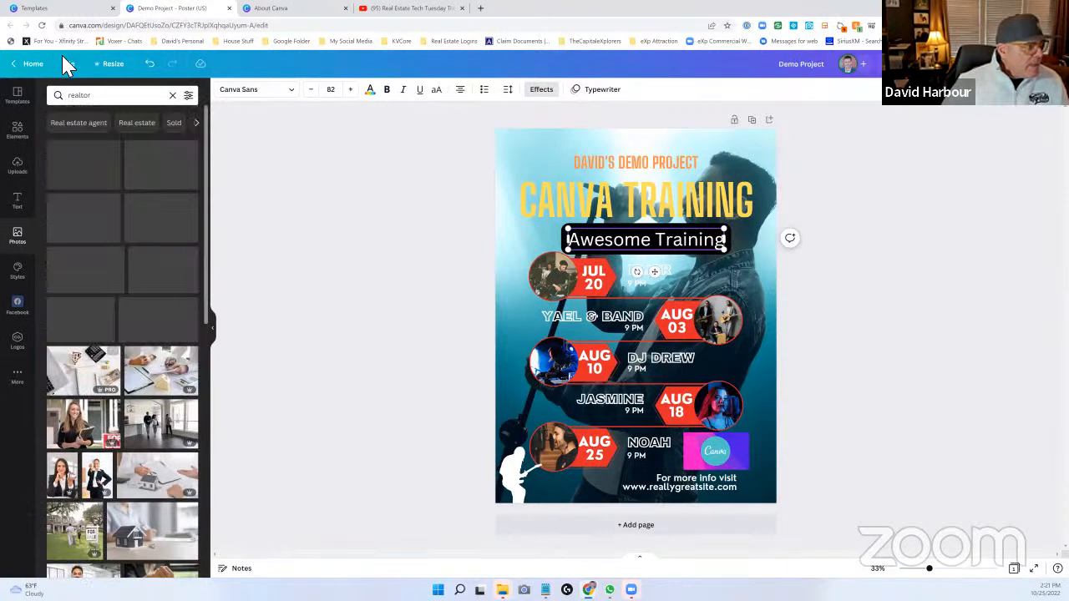
- Search the photo library for sports car and add the red convertible with the white side stripe to the poster
{"action": "left_click", "coordinate": [115, 106]}
{"action": "type", "text": "sports"}
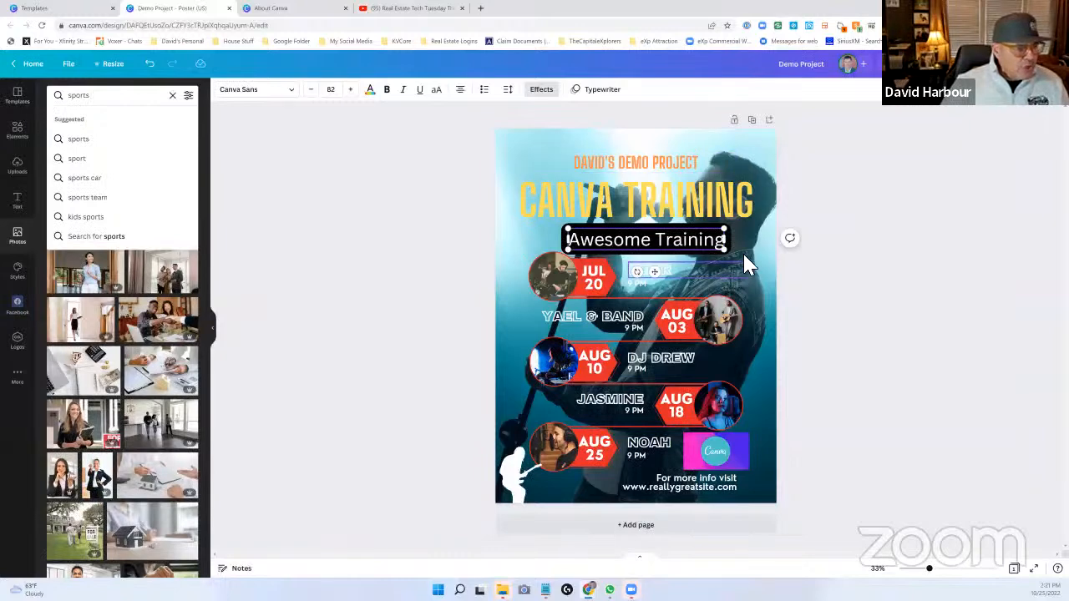
{"action": "left_click", "coordinate": [709, 239]}
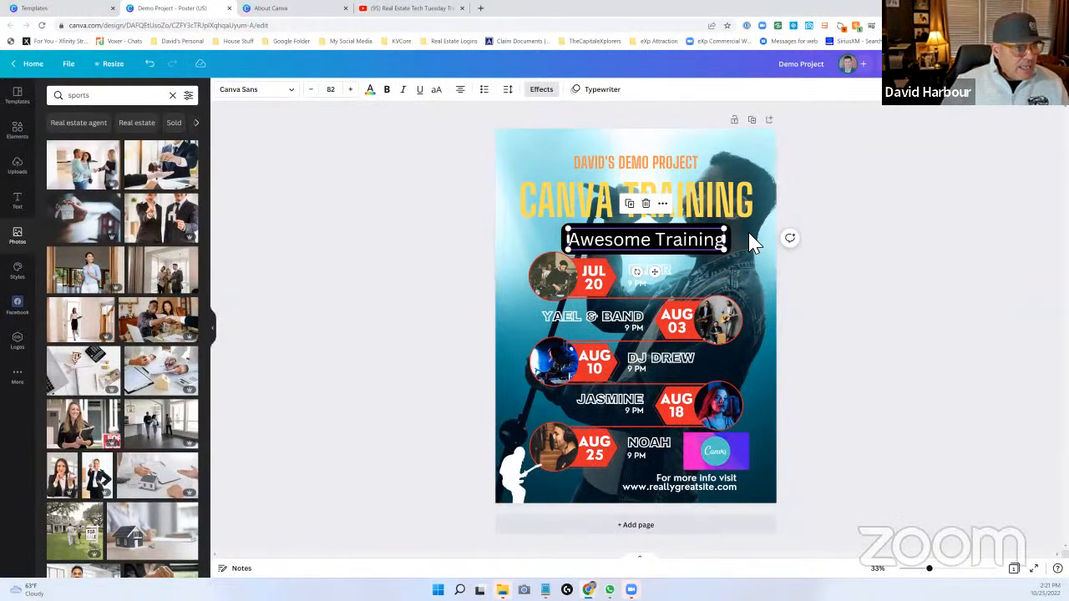
{"action": "left_click", "coordinate": [752, 242]}
{"action": "left_click", "coordinate": [123, 100]}
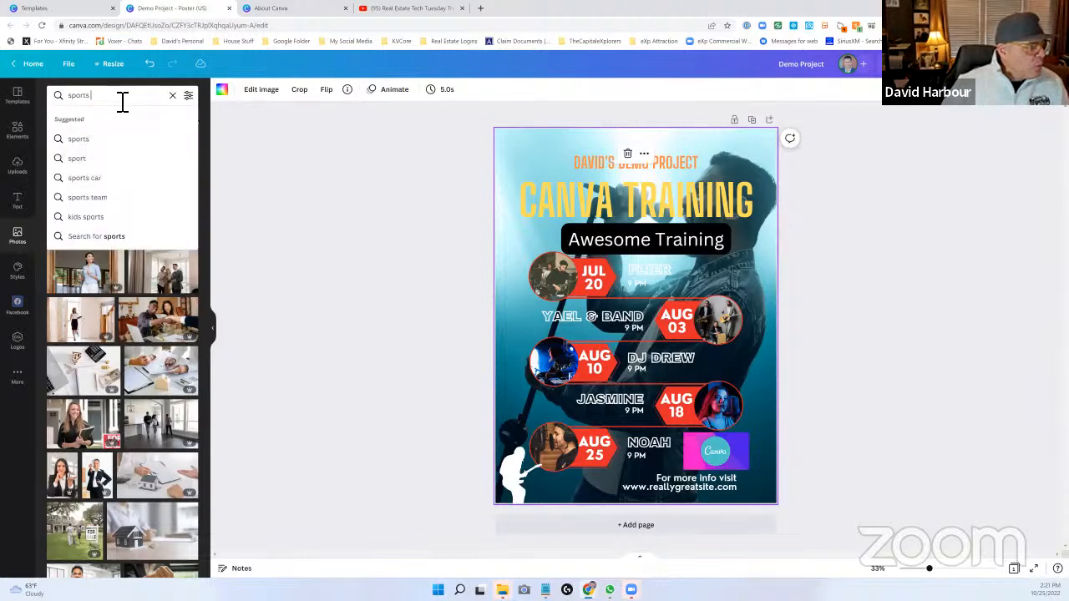
{"action": "type", "text": "car"}
{"action": "key", "text": "Return"}
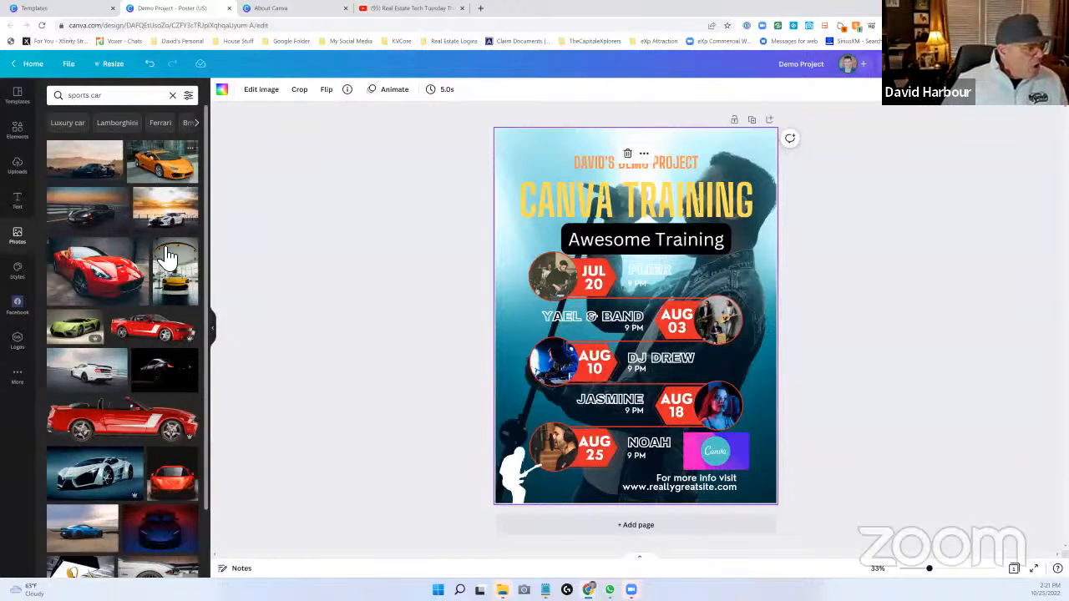
{"action": "scroll", "coordinate": [147, 456], "scroll_direction": "down", "scroll_amount": 1}
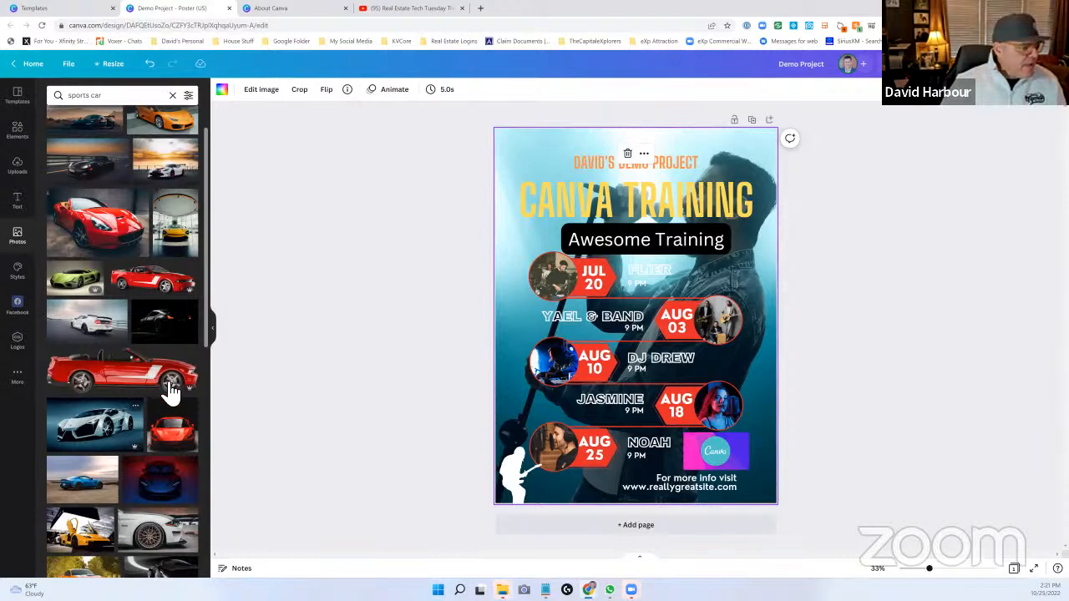
{"action": "left_click", "coordinate": [139, 371]}
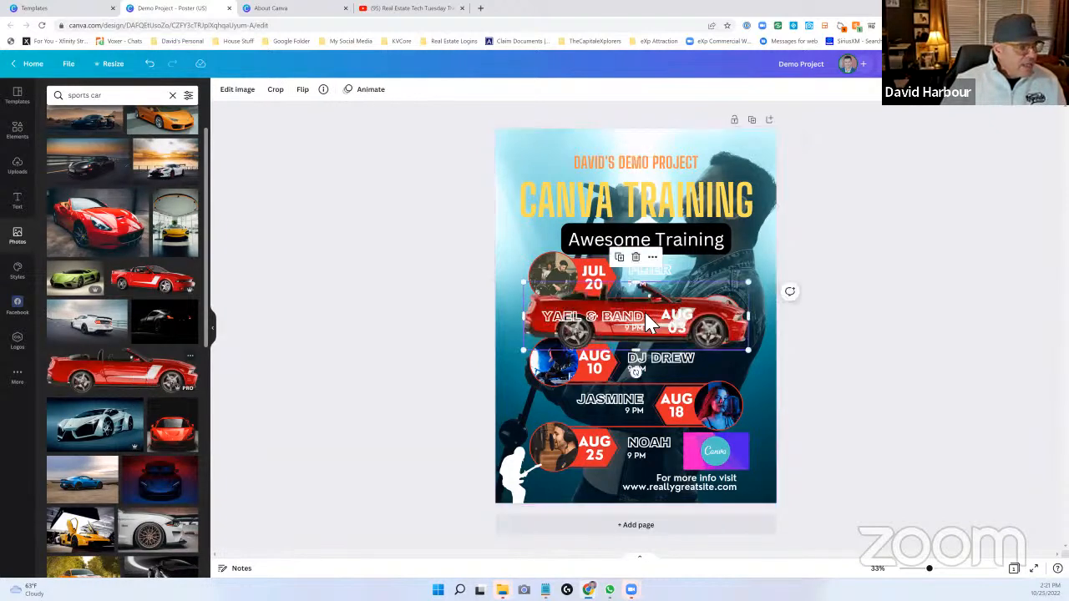
- Shrink the red convertible photo and place it in the poster's upper-left corner, beside the orange title line
{"action": "left_click_drag", "start_coordinate": [718, 299], "coordinate": [692, 167]}
{"action": "left_click_drag", "start_coordinate": [723, 222], "coordinate": [566, 176]}
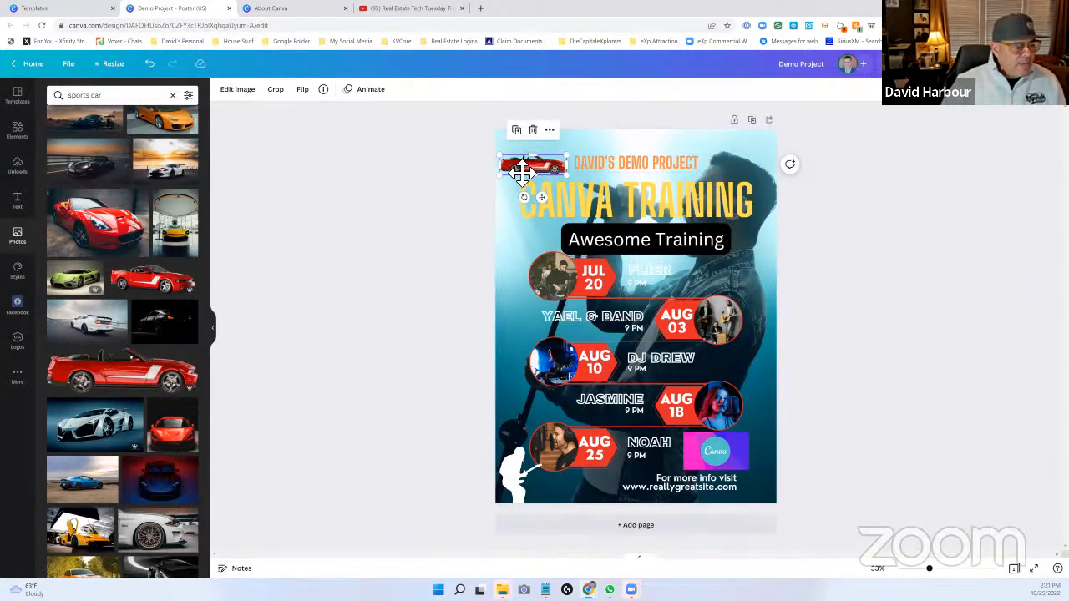
{"action": "left_click_drag", "start_coordinate": [523, 171], "coordinate": [525, 157]}
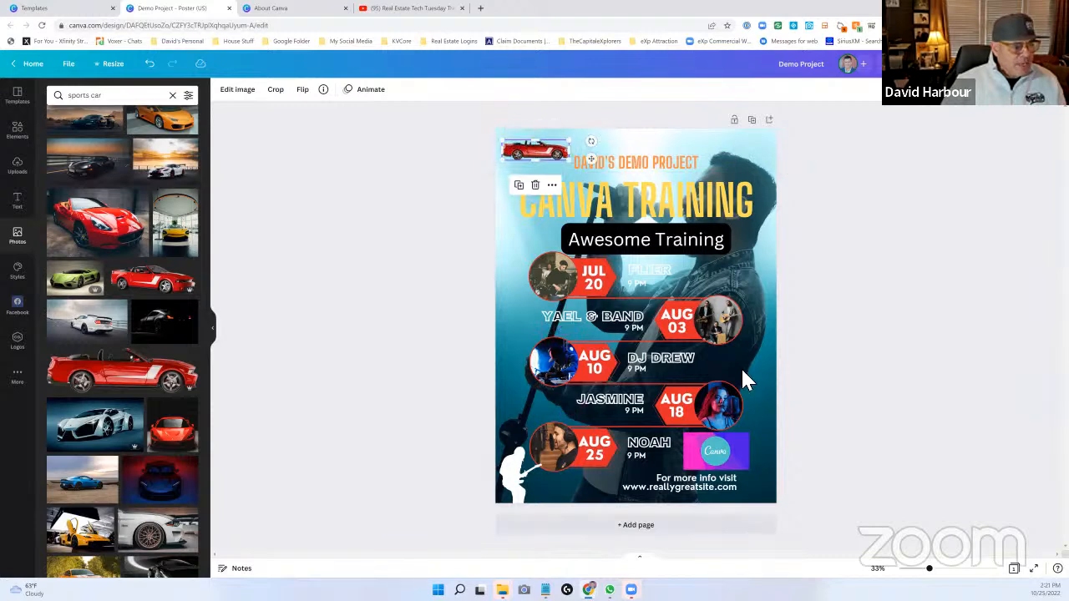
{"action": "left_click", "coordinate": [756, 380]}
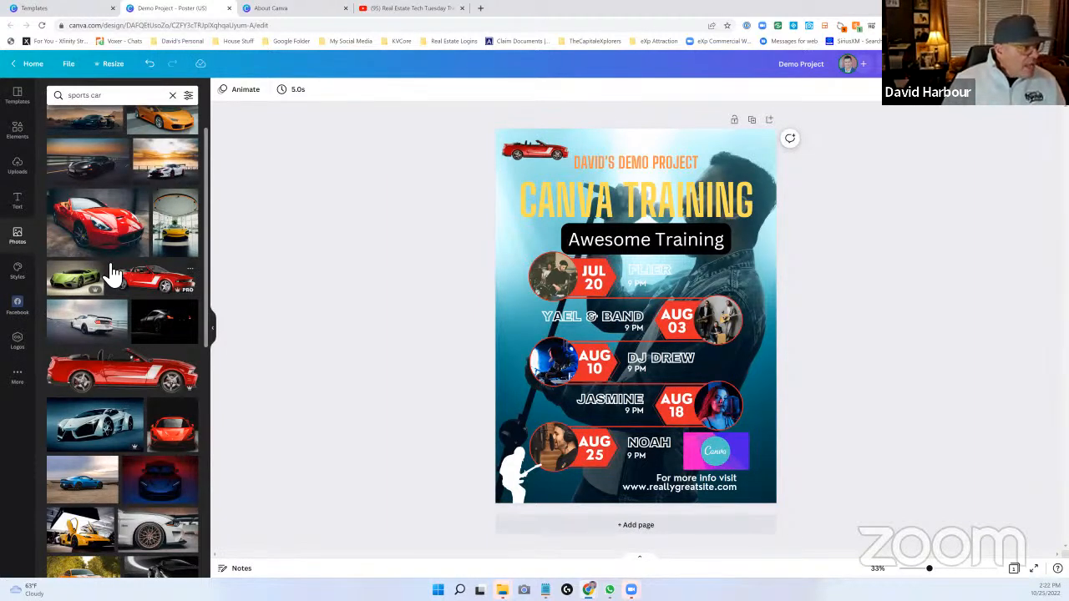
- Browse more sports car photos and review the color, orientation, price and cut-out search filters
{"action": "scroll", "coordinate": [113, 273], "scroll_direction": "down", "scroll_amount": 5}
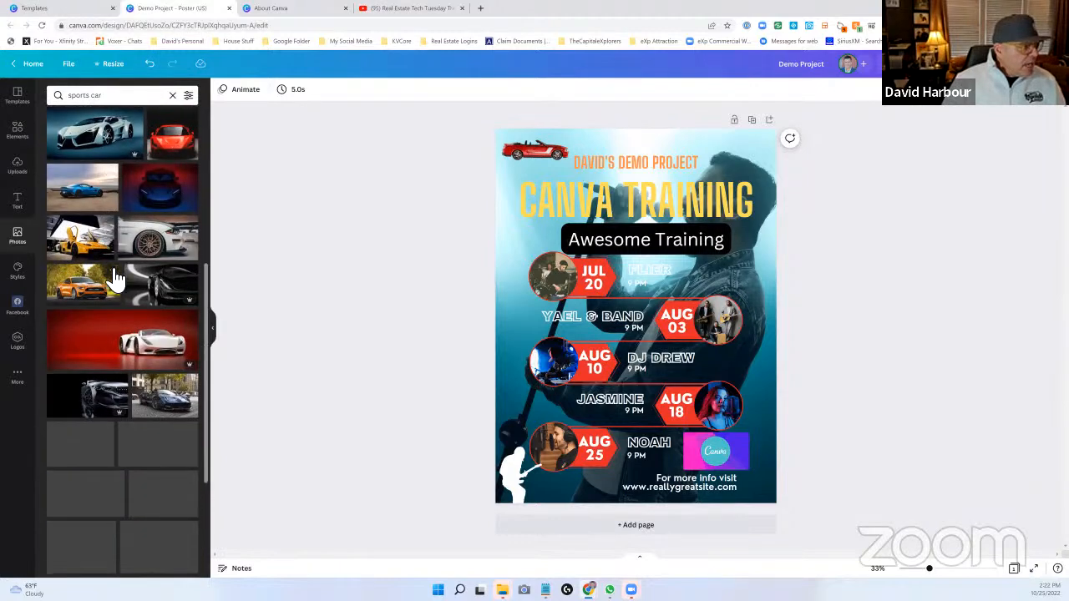
{"action": "scroll", "coordinate": [110, 269], "scroll_direction": "down", "scroll_amount": 10}
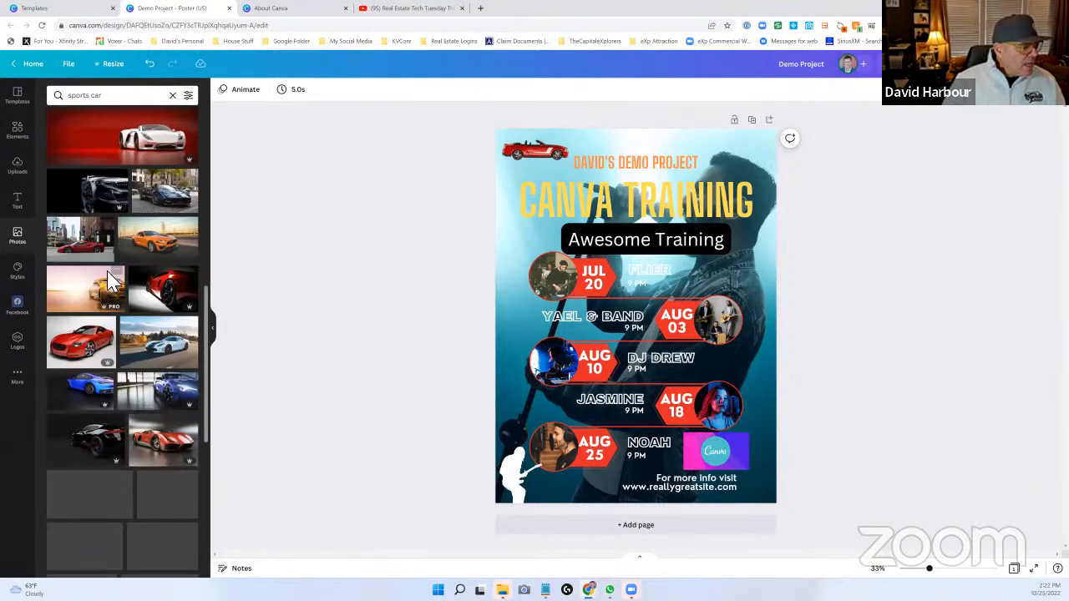
{"action": "scroll", "coordinate": [107, 273], "scroll_direction": "down", "scroll_amount": 4}
{"action": "scroll", "coordinate": [105, 282], "scroll_direction": "down", "scroll_amount": 5}
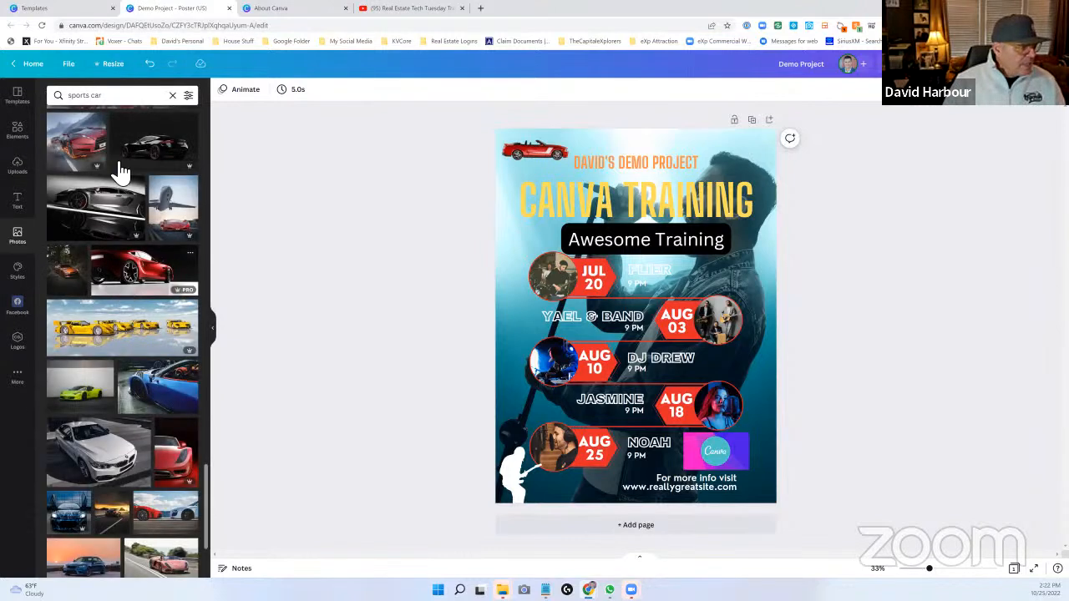
{"action": "left_click", "coordinate": [189, 95]}
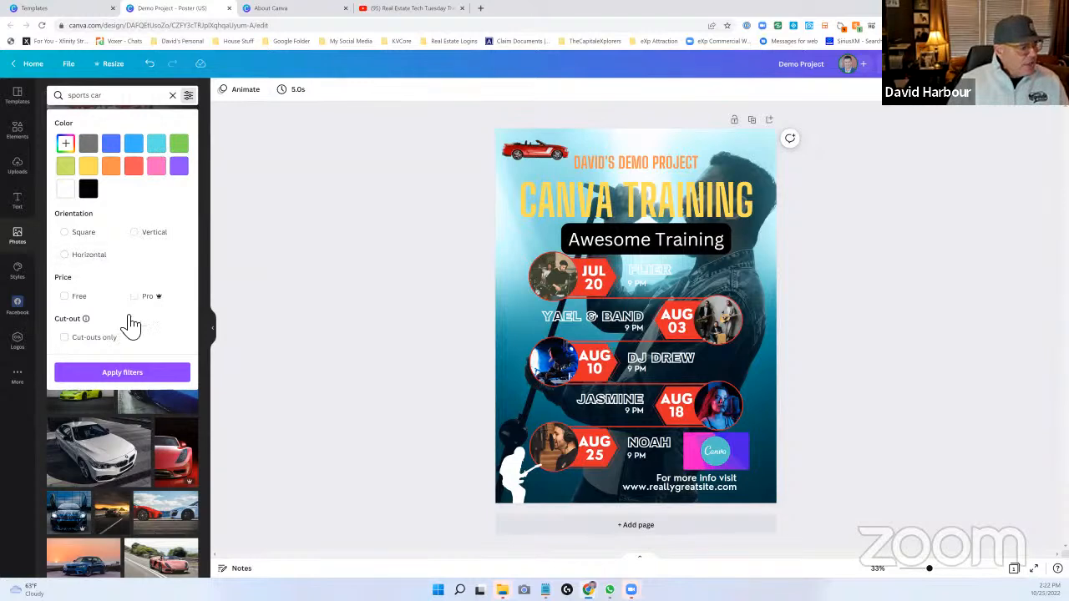
{"action": "left_click", "coordinate": [130, 372]}
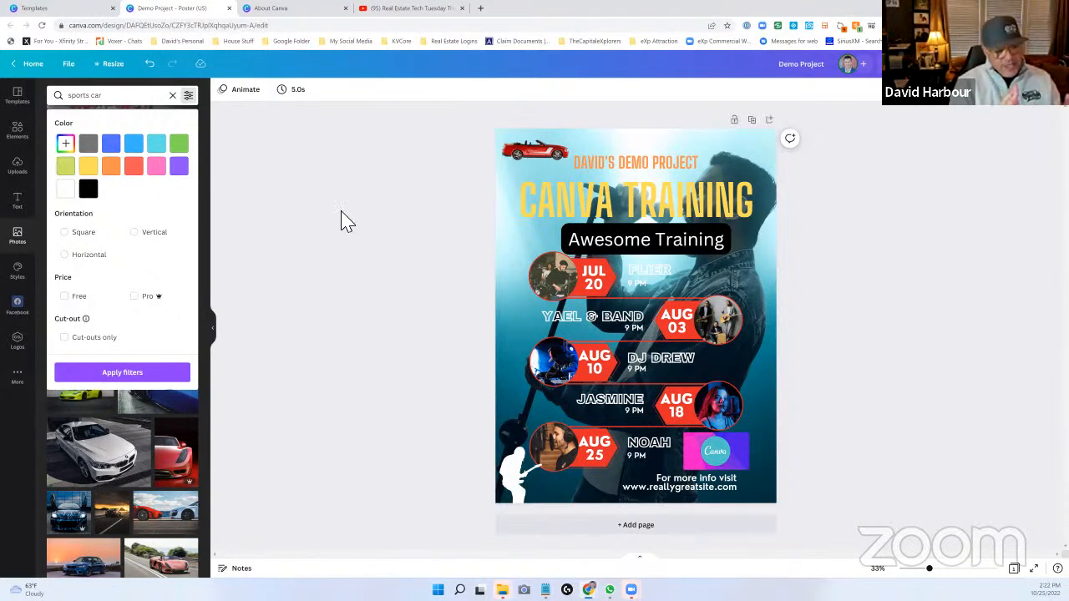
- Enlarge the red convertible photo to about twice its size and flip it horizontally
{"action": "left_click", "coordinate": [541, 157]}
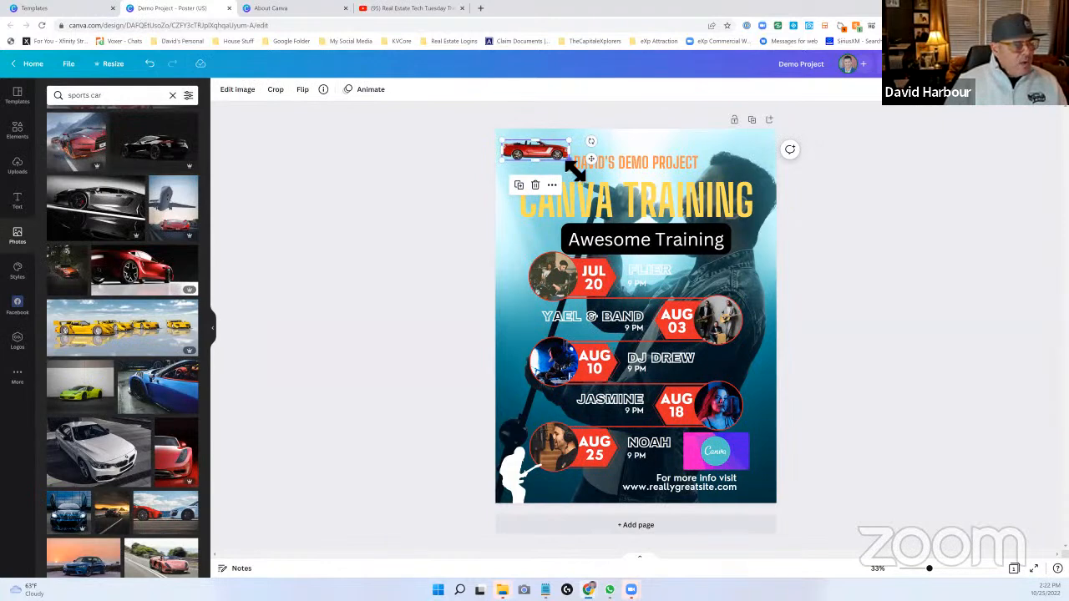
{"action": "left_click_drag", "start_coordinate": [569, 160], "coordinate": [632, 178]}
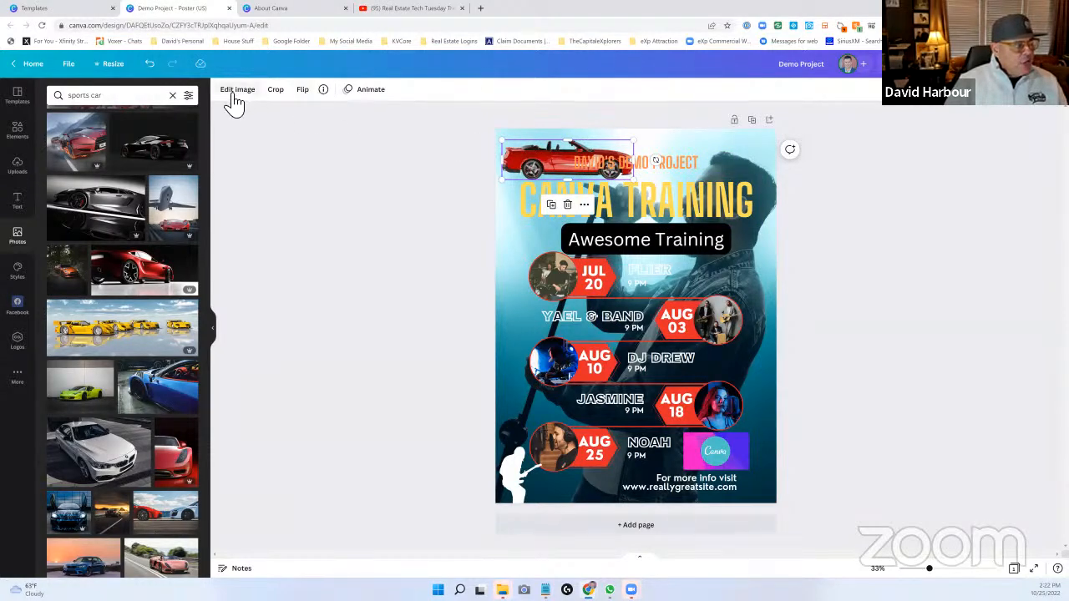
{"action": "left_click", "coordinate": [306, 92]}
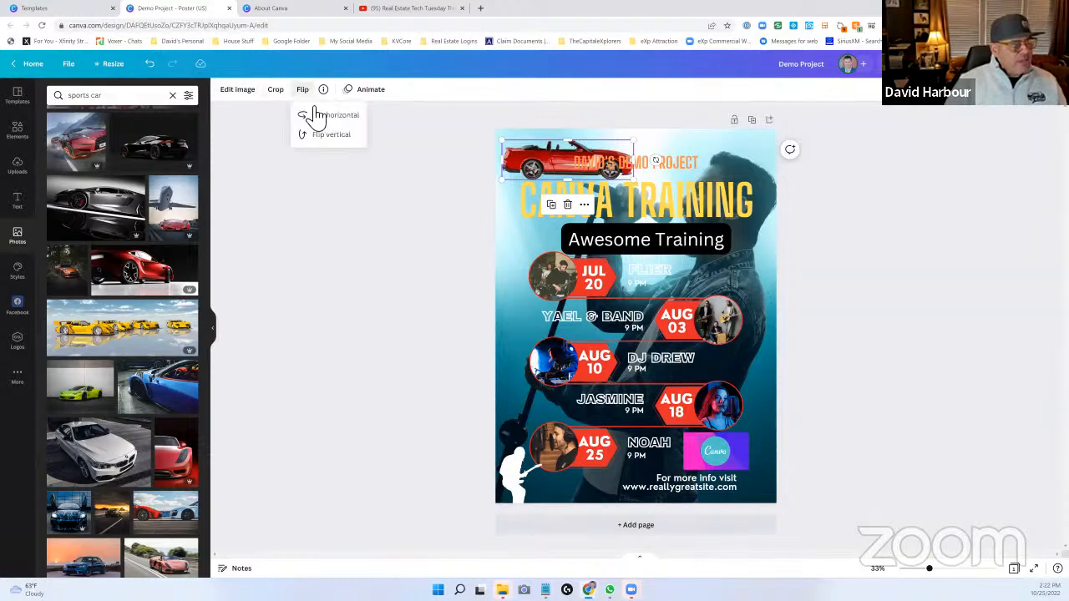
{"action": "left_click", "coordinate": [320, 118]}
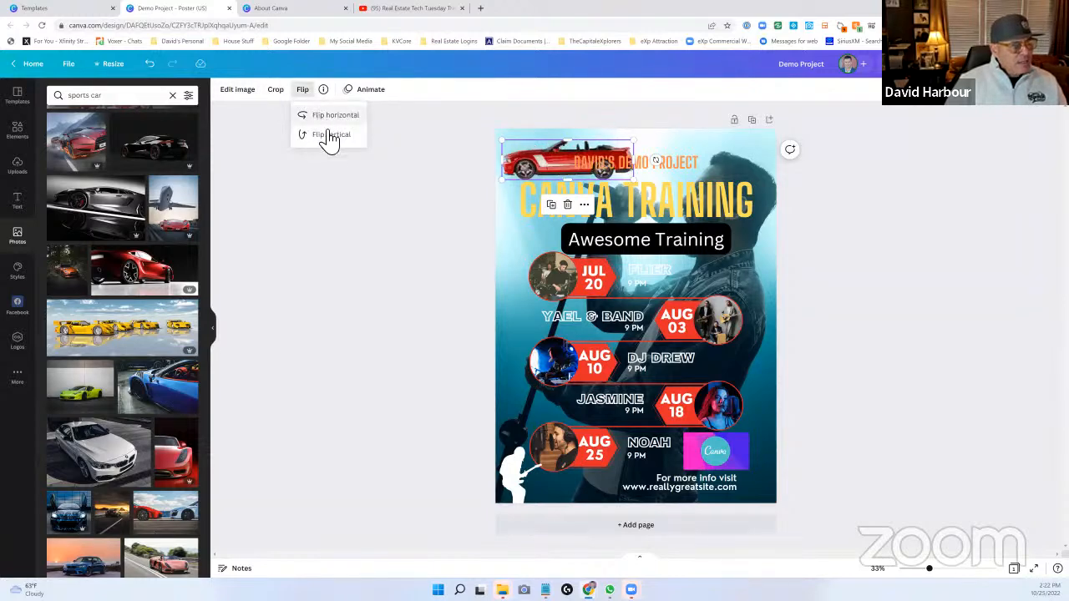
- Try a vertical flip on the red convertible photo and reverse it, and try cropping the photo
{"action": "left_click", "coordinate": [328, 137]}
{"action": "left_click", "coordinate": [331, 142]}
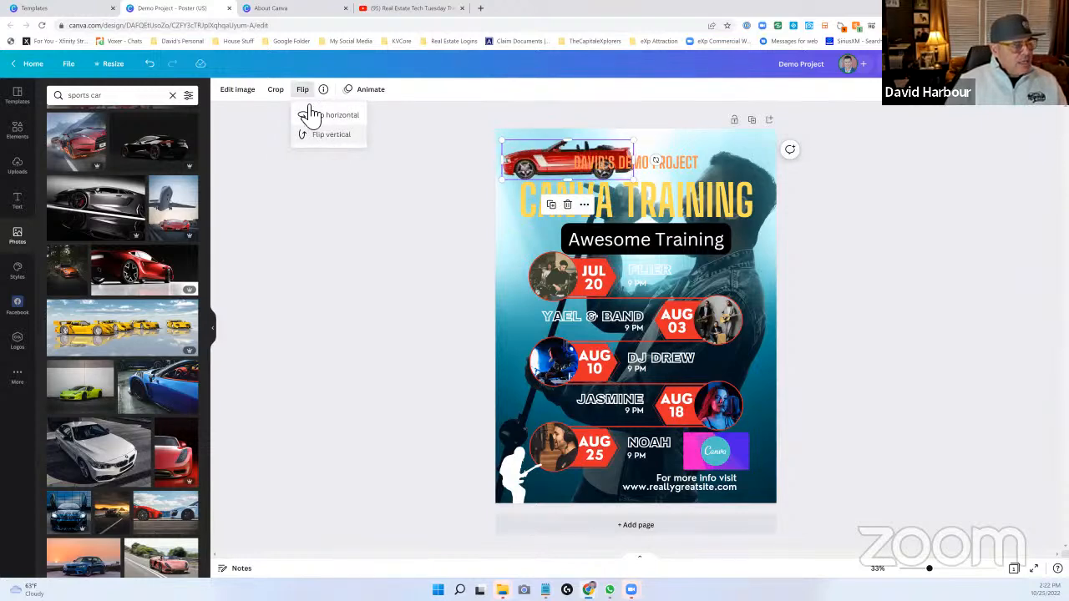
{"action": "left_click", "coordinate": [281, 93]}
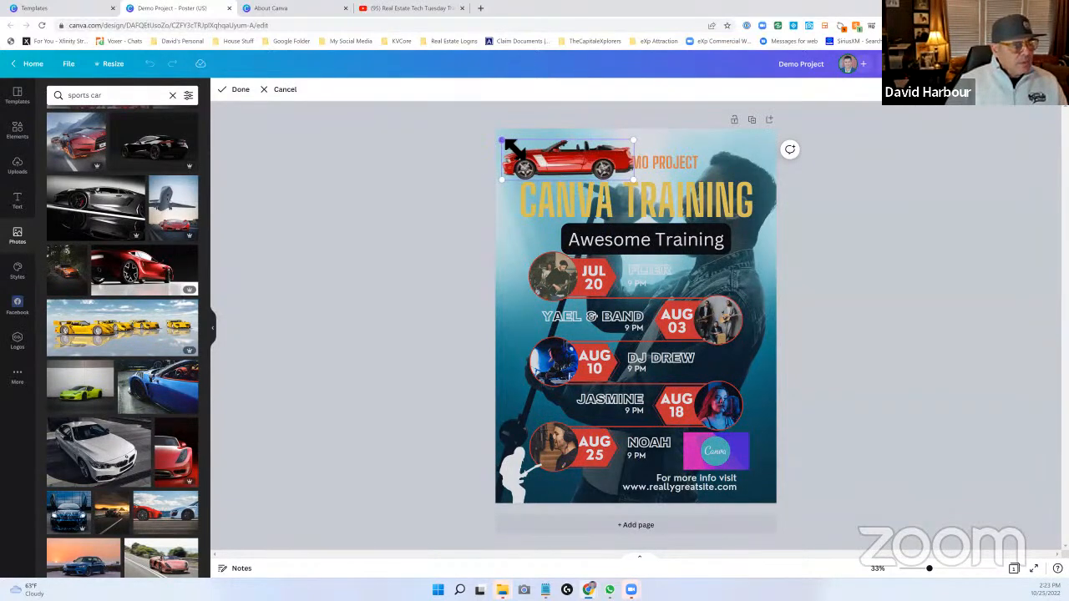
{"action": "left_click_drag", "start_coordinate": [502, 141], "coordinate": [503, 141]}
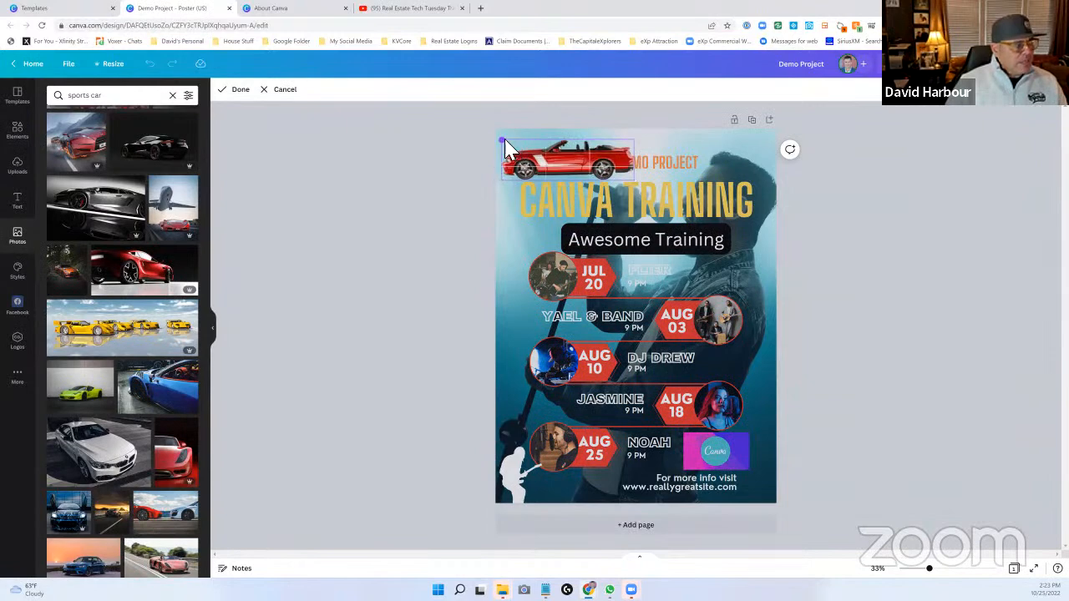
{"action": "left_click", "coordinate": [267, 106]}
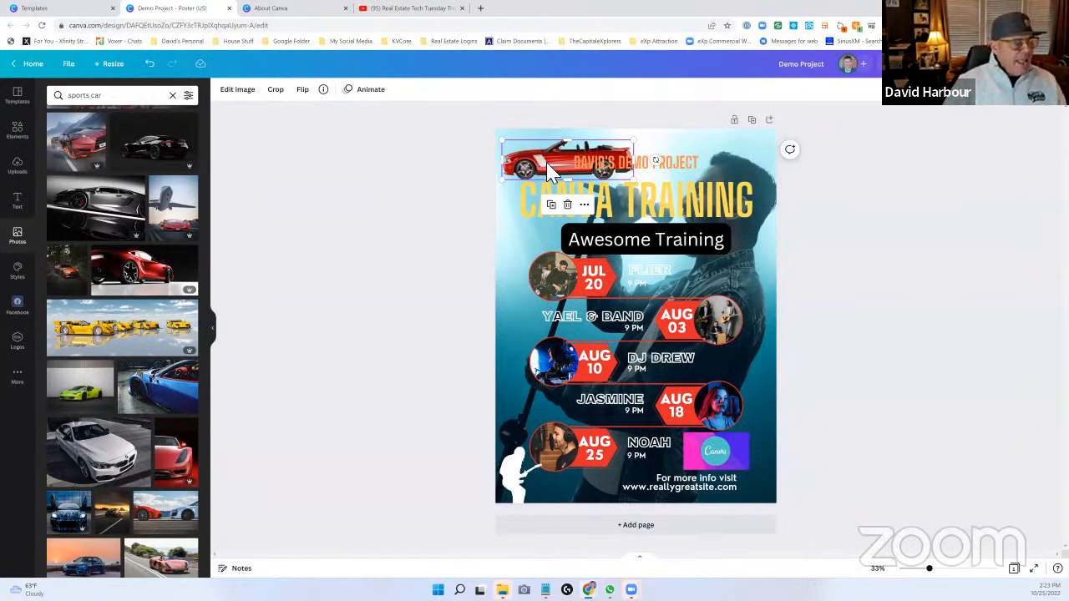
- Apply the Drift photo animation to the red convertible photo
{"action": "left_click", "coordinate": [371, 90]}
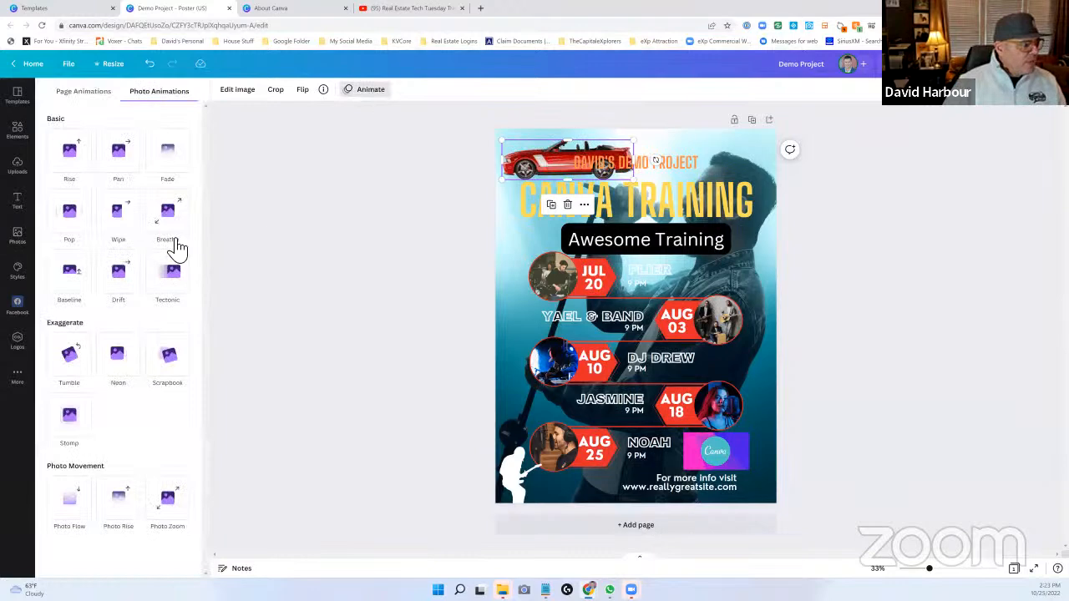
{"action": "left_click", "coordinate": [127, 209]}
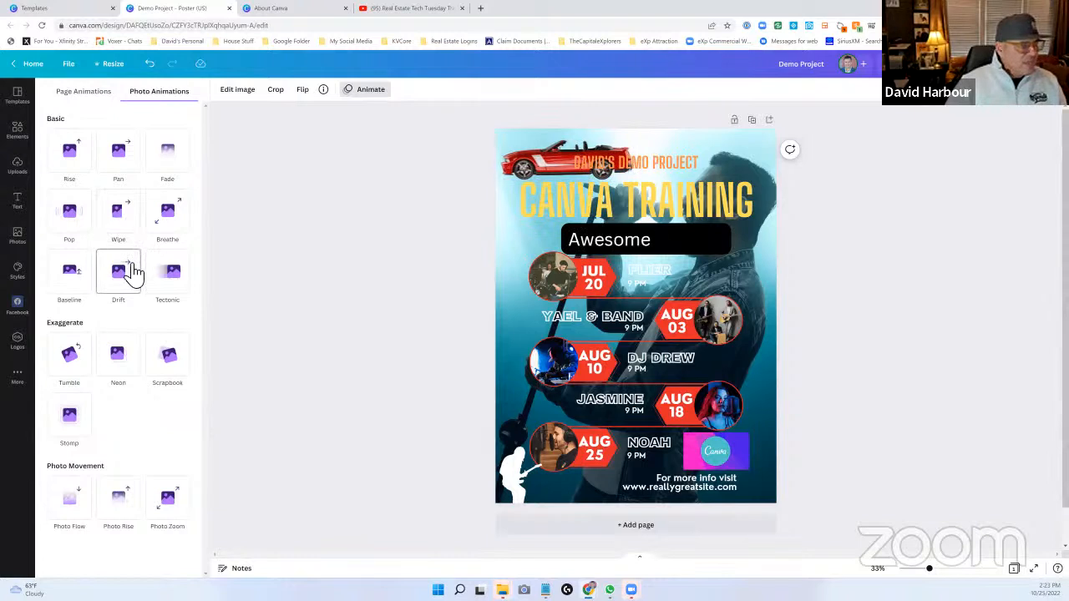
{"action": "left_click", "coordinate": [132, 274]}
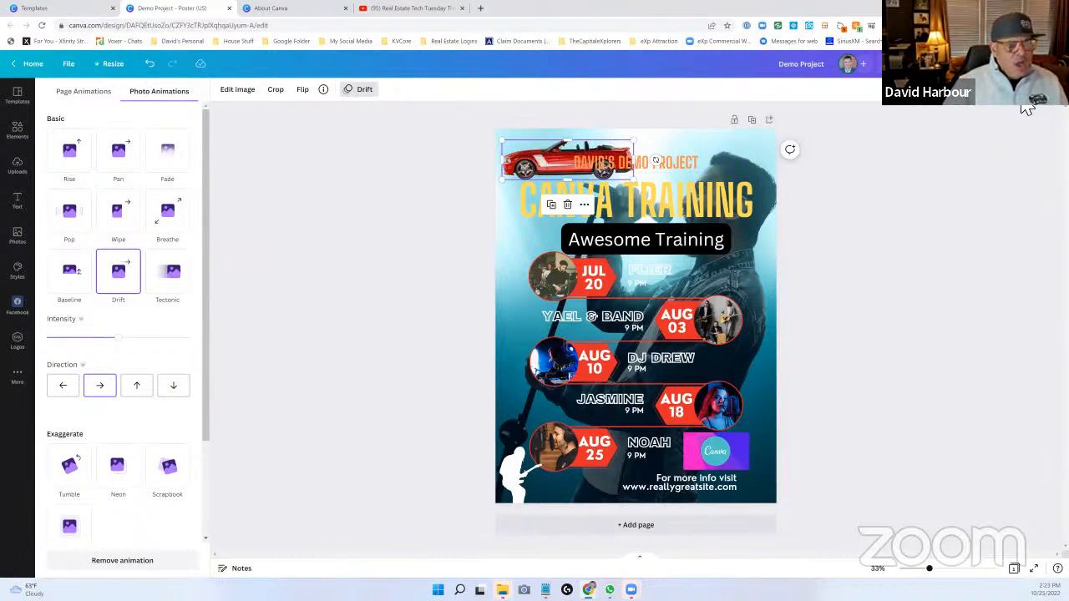
- Bring the red convertible photo forward over the orange title line and send it backward again
{"action": "left_click", "coordinate": [965, 102]}
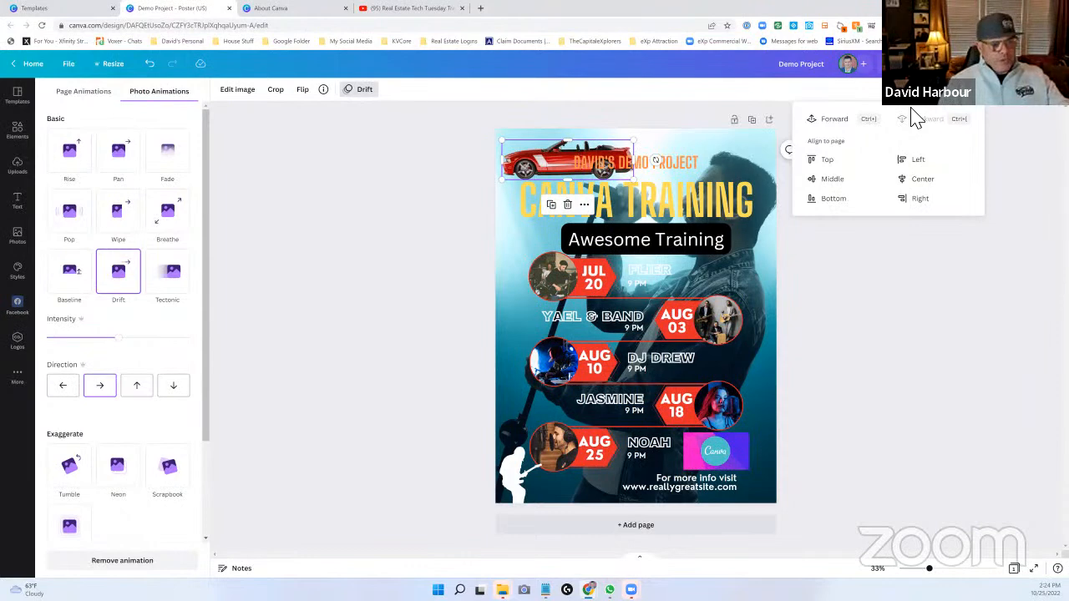
{"action": "left_click", "coordinate": [838, 121]}
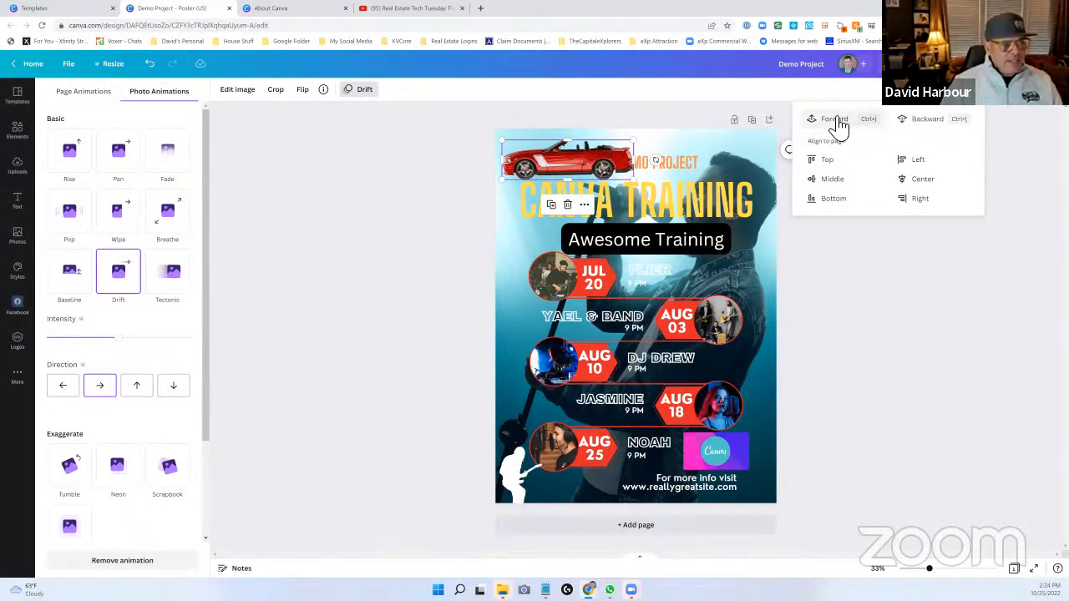
{"action": "left_click", "coordinate": [929, 122]}
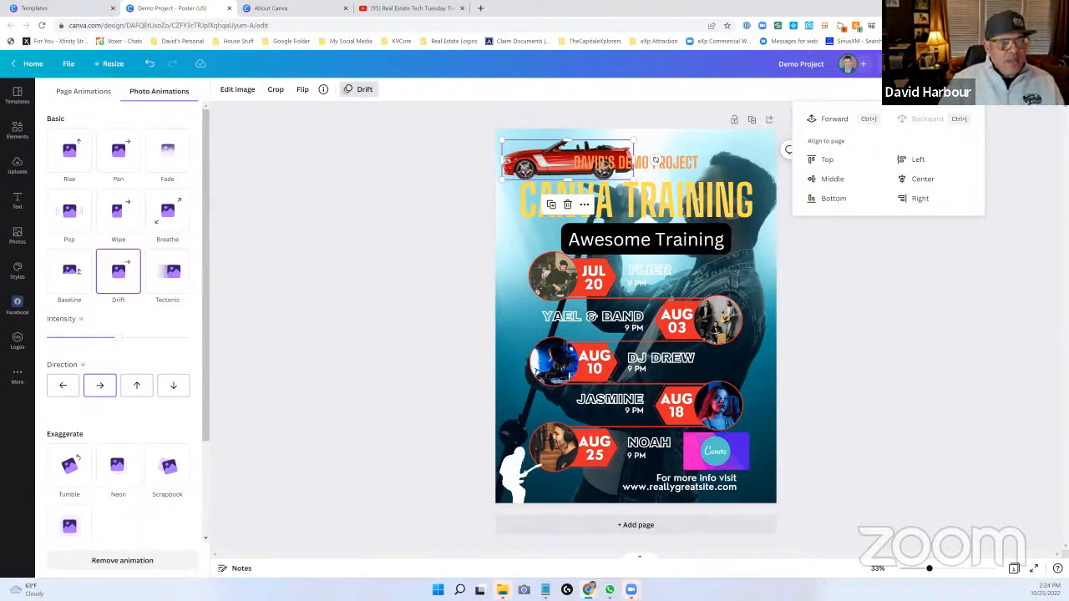
- Set the red convertible photo's transparency to 89
{"action": "left_click", "coordinate": [1005, 102]}
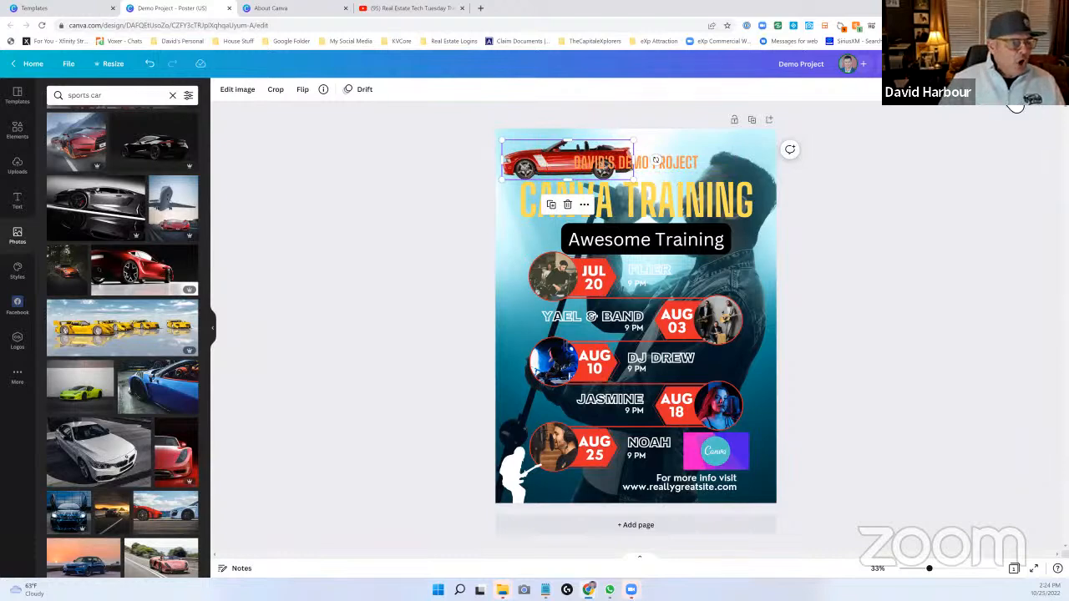
{"action": "left_click", "coordinate": [1023, 99]}
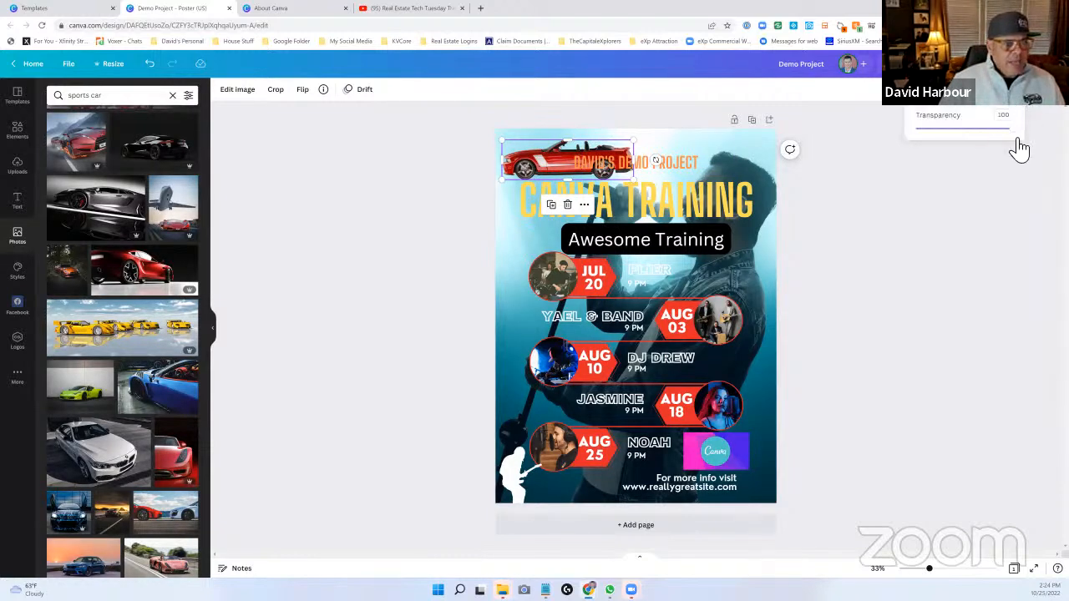
{"action": "mouse_move", "coordinate": [1004, 133]}
{"action": "left_mouse_down"}
{"action": "mouse_move", "coordinate": [942, 131]}
{"action": "mouse_move", "coordinate": [1006, 123]}
{"action": "left_mouse_up"}
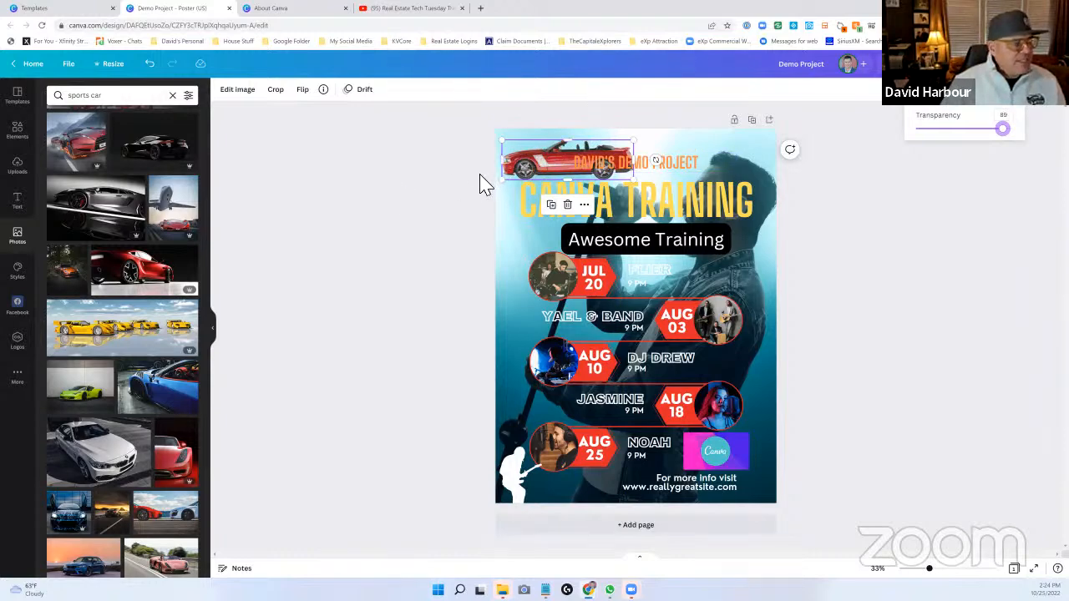
- Search the photos for "click here" and add the chalkboard Click Here photo with the orange arrow to the poster
{"action": "left_click_drag", "start_coordinate": [135, 98], "coordinate": [35, 97]}
{"action": "type", "text": "click here"}
{"action": "key", "text": "Return"}
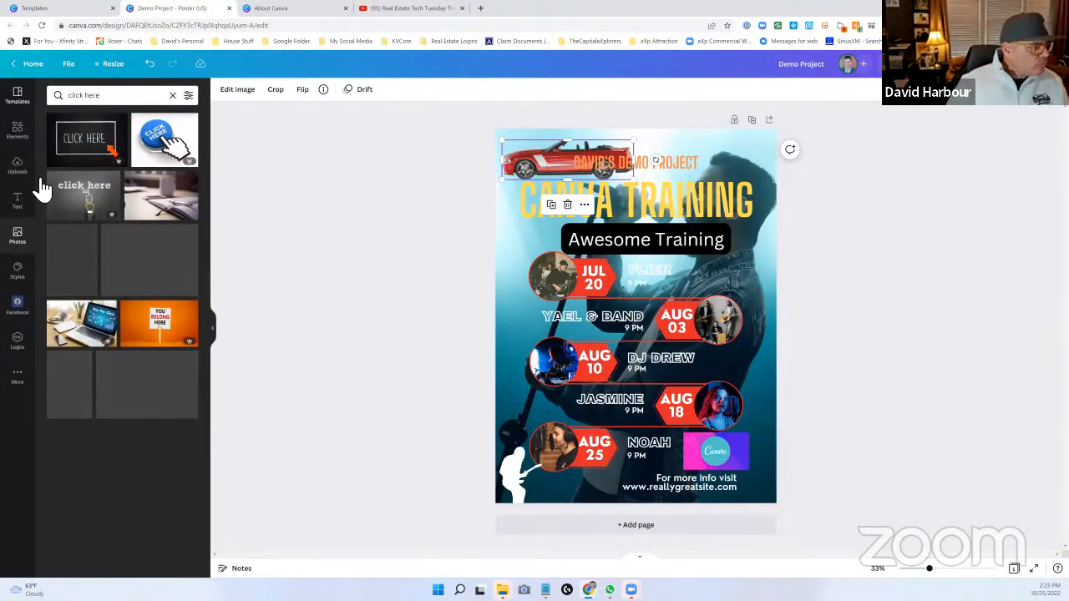
{"action": "left_click", "coordinate": [87, 142]}
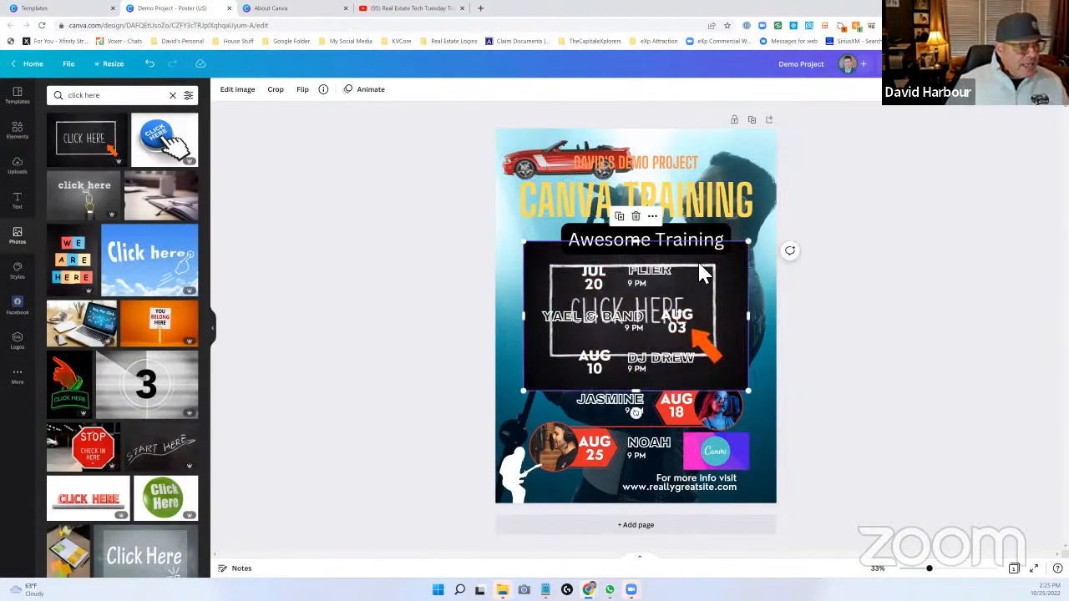
- Bring the chalkboard Click Here photo to the front of all poster elements
{"action": "left_click", "coordinate": [980, 104]}
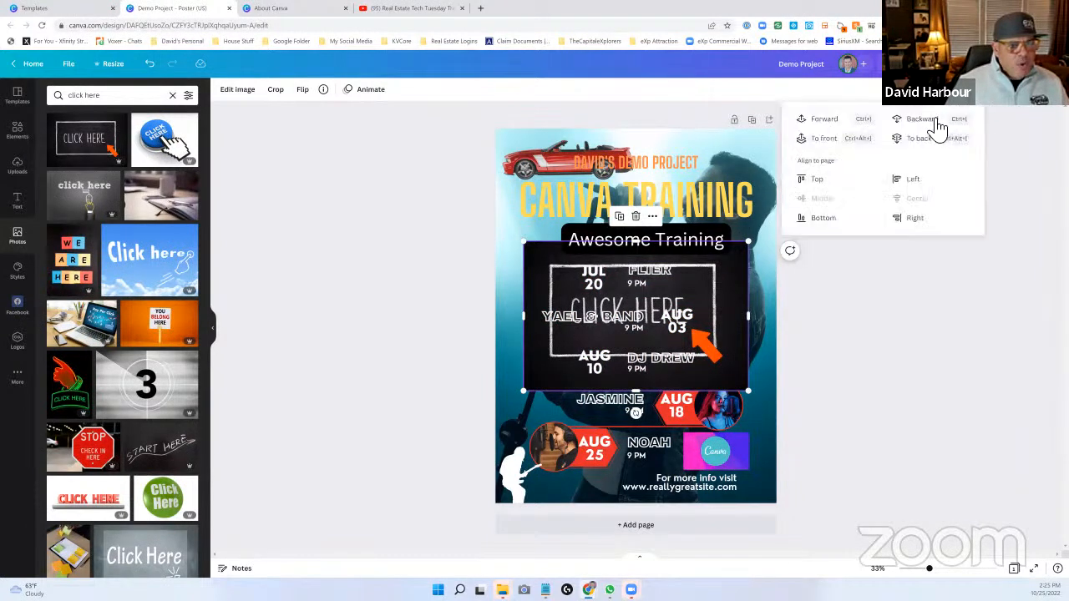
{"action": "left_click", "coordinate": [824, 139]}
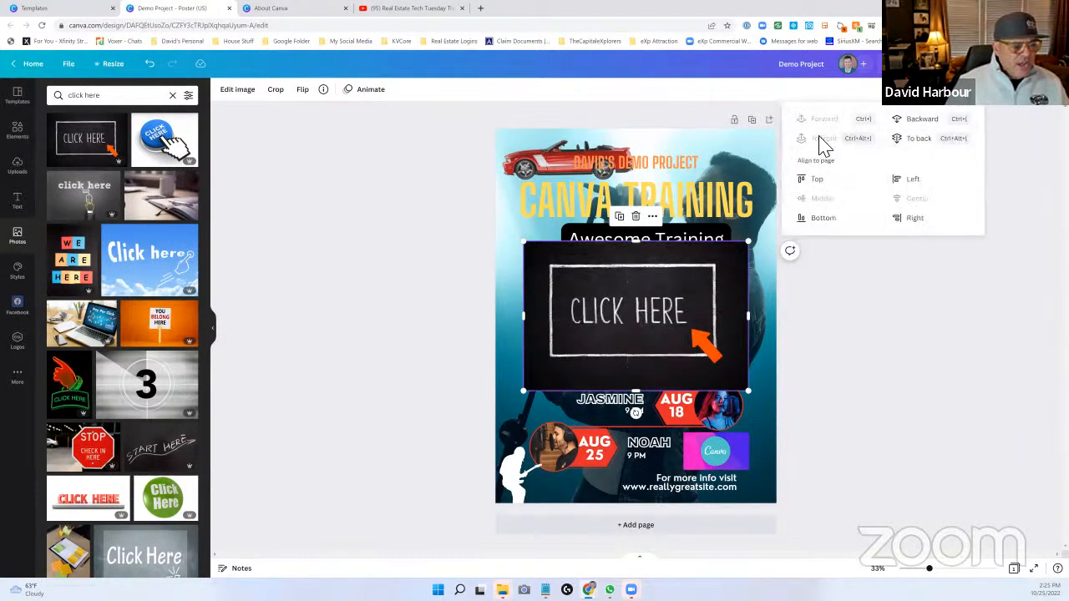
{"action": "left_click", "coordinate": [639, 316]}
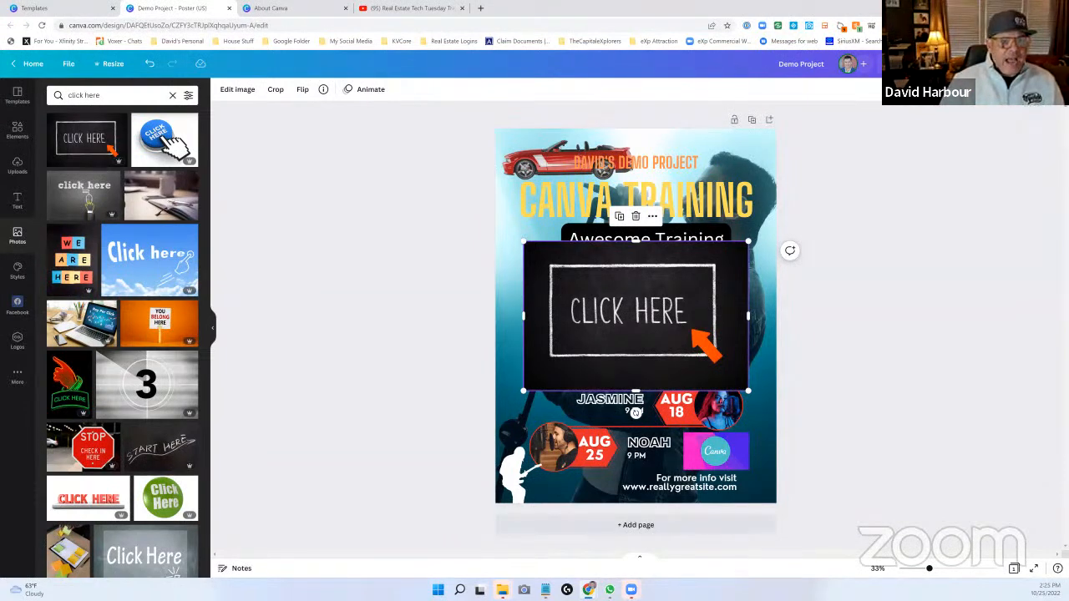
- Open the link entry for the chalkboard Click Here photo, then delete the photo from the poster
{"action": "left_click", "coordinate": [1037, 101]}
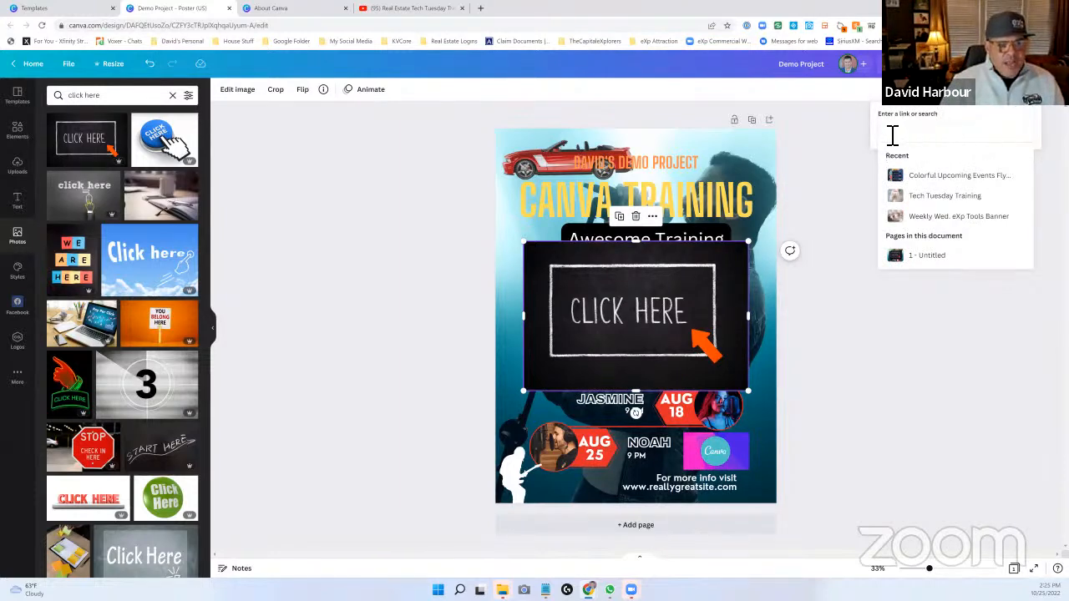
{"action": "left_click", "coordinate": [678, 306]}
{"action": "key", "text": "Delete"}
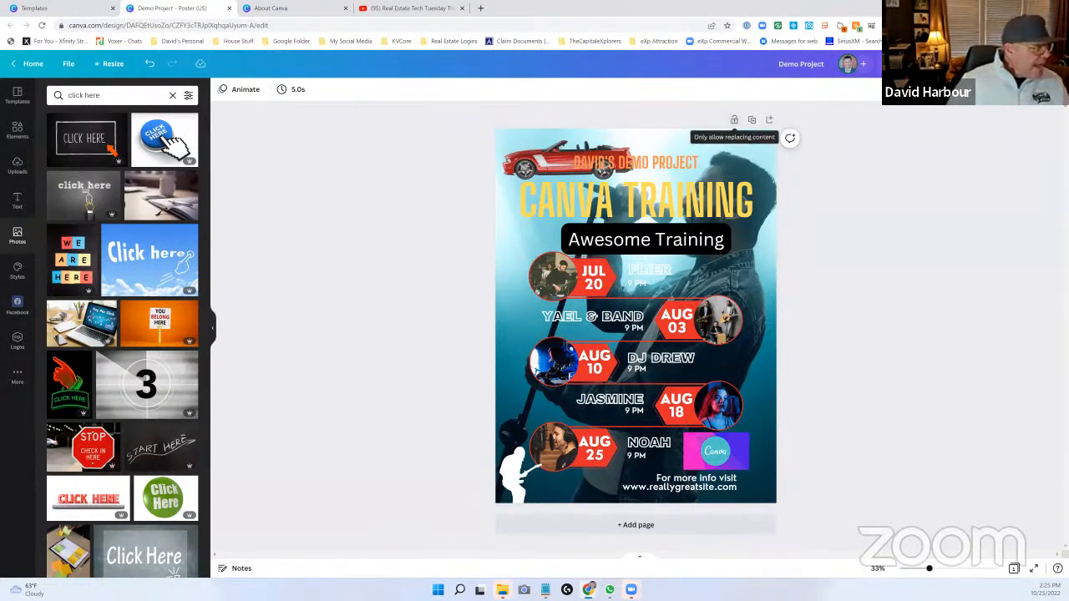
- Try the pink, green and orange color palette on the poster, followed by the blue, white and teal one
{"action": "left_click", "coordinate": [19, 272]}
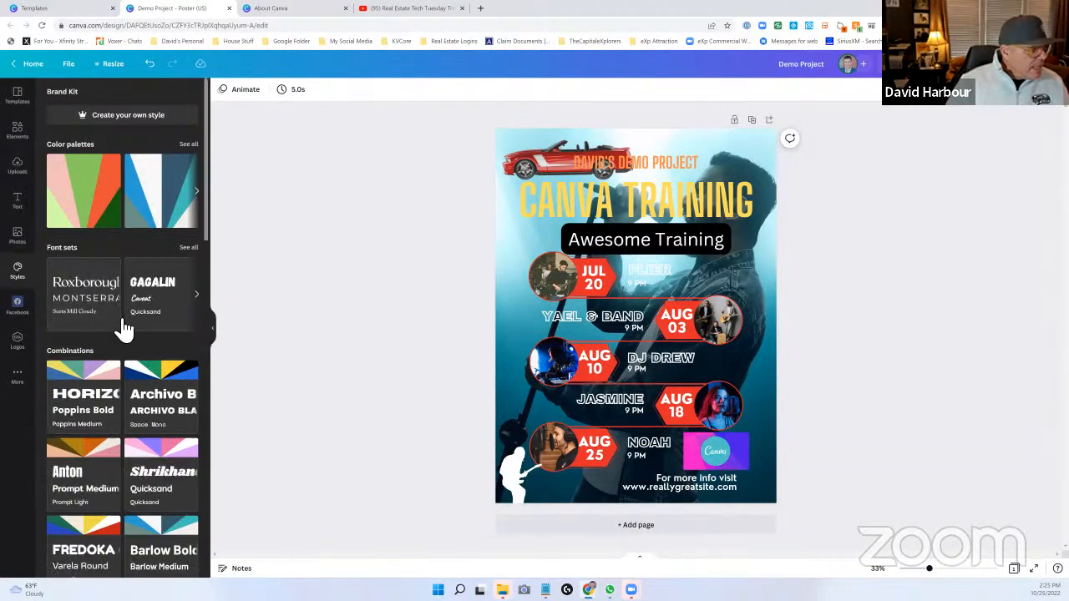
{"action": "left_click", "coordinate": [88, 207]}
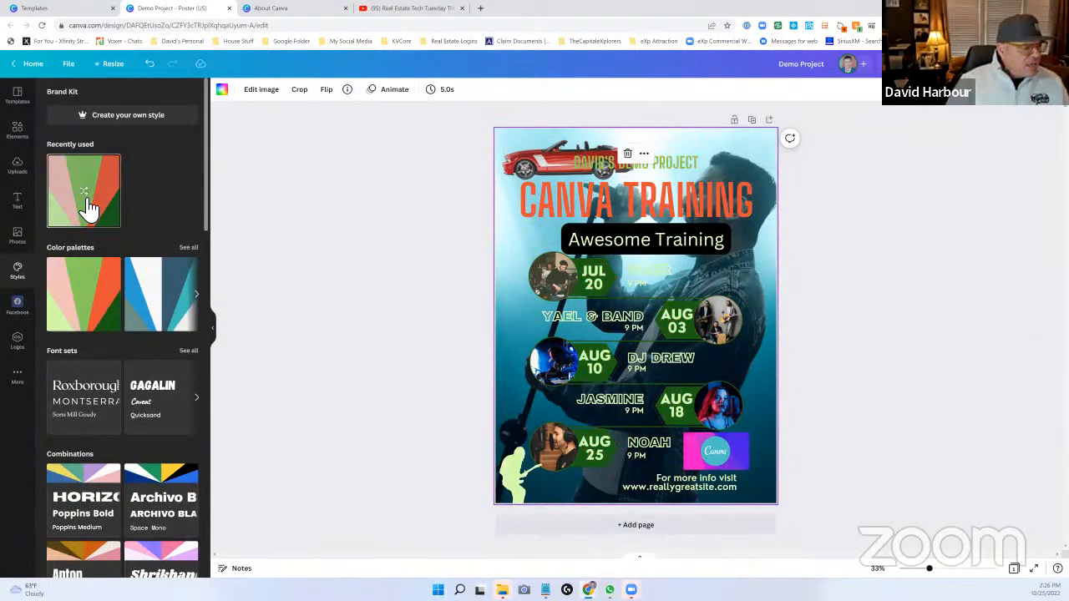
{"action": "left_click", "coordinate": [167, 310]}
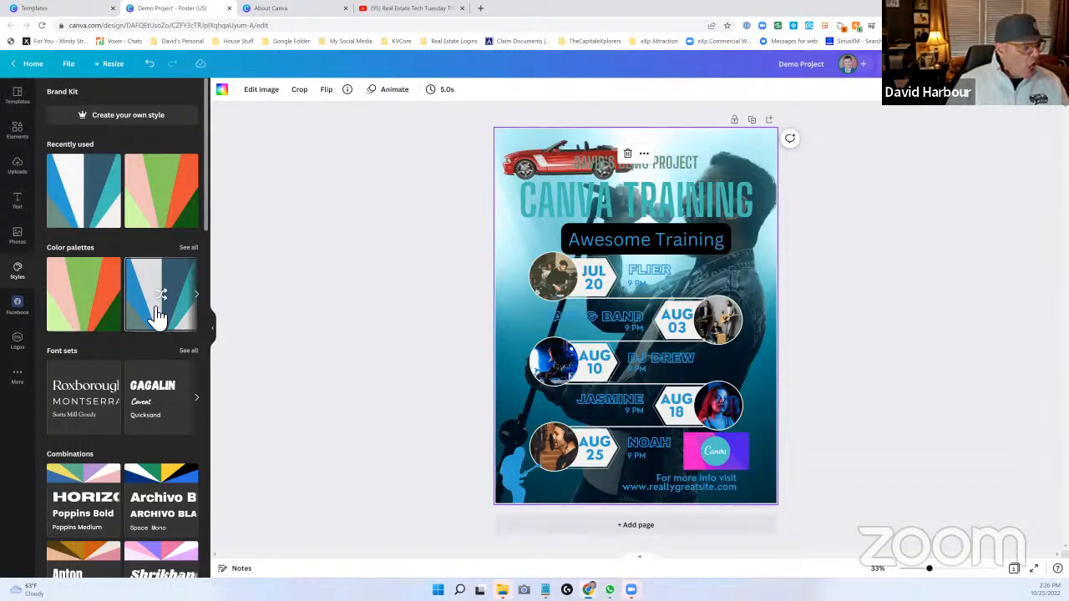
- Apply the Archivo Black and Space Mono style combination to the poster and browse the other combinations
{"action": "scroll", "coordinate": [154, 313], "scroll_direction": "down", "scroll_amount": 2}
{"action": "scroll", "coordinate": [151, 316], "scroll_direction": "down", "scroll_amount": 1}
{"action": "left_click", "coordinate": [163, 250]}
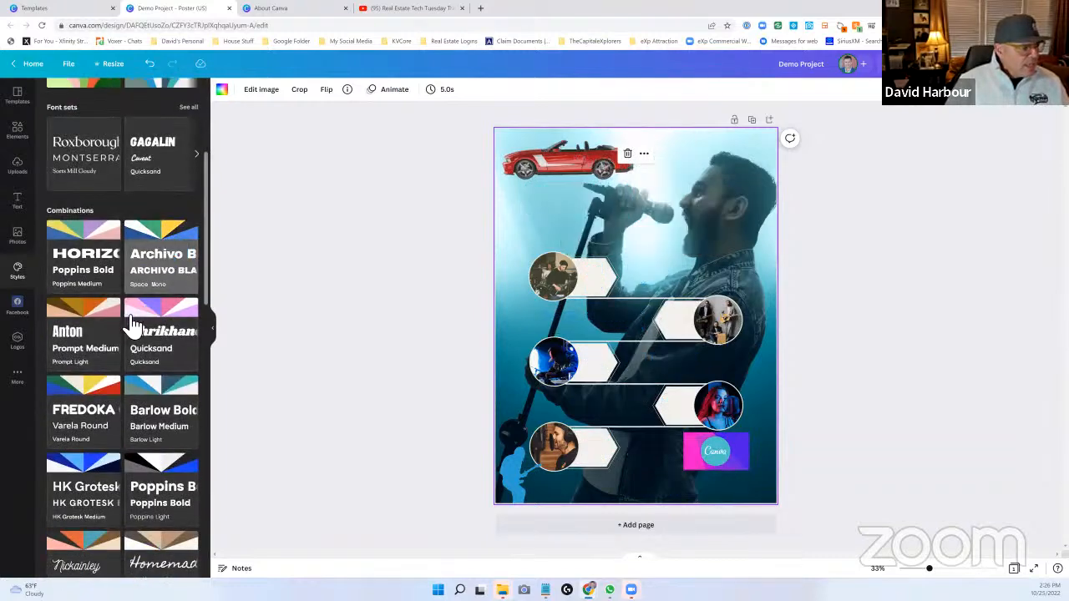
{"action": "scroll", "coordinate": [133, 325], "scroll_direction": "down", "scroll_amount": 2}
{"action": "scroll", "coordinate": [129, 319], "scroll_direction": "down", "scroll_amount": 2}
{"action": "scroll", "coordinate": [120, 315], "scroll_direction": "up", "scroll_amount": 7}
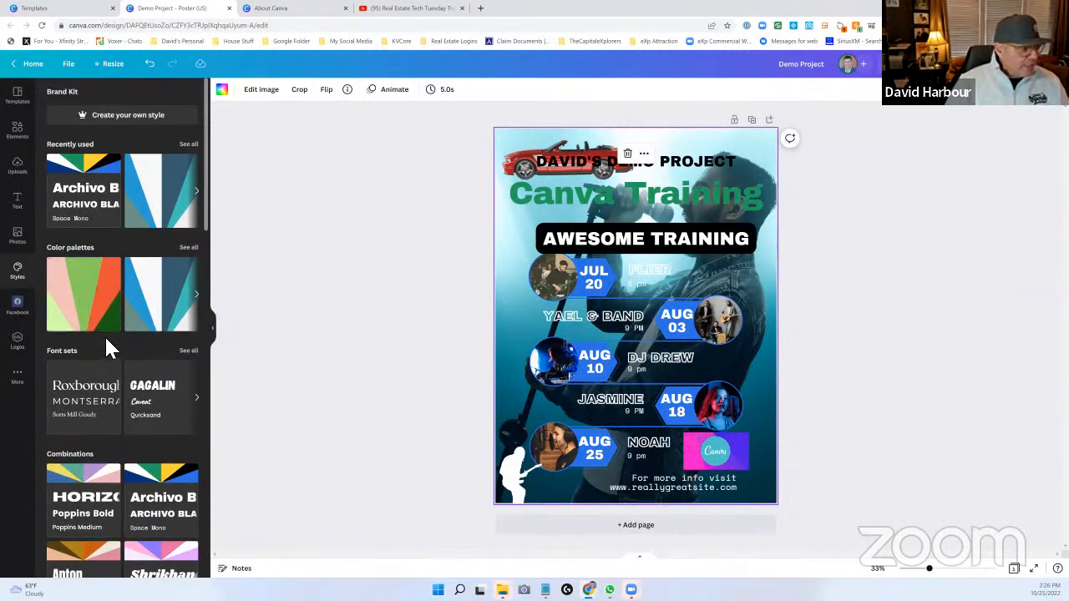
- Try the Gagalin, Caveat and Quicksand font set on the poster and undo it
{"action": "left_click", "coordinate": [163, 402]}
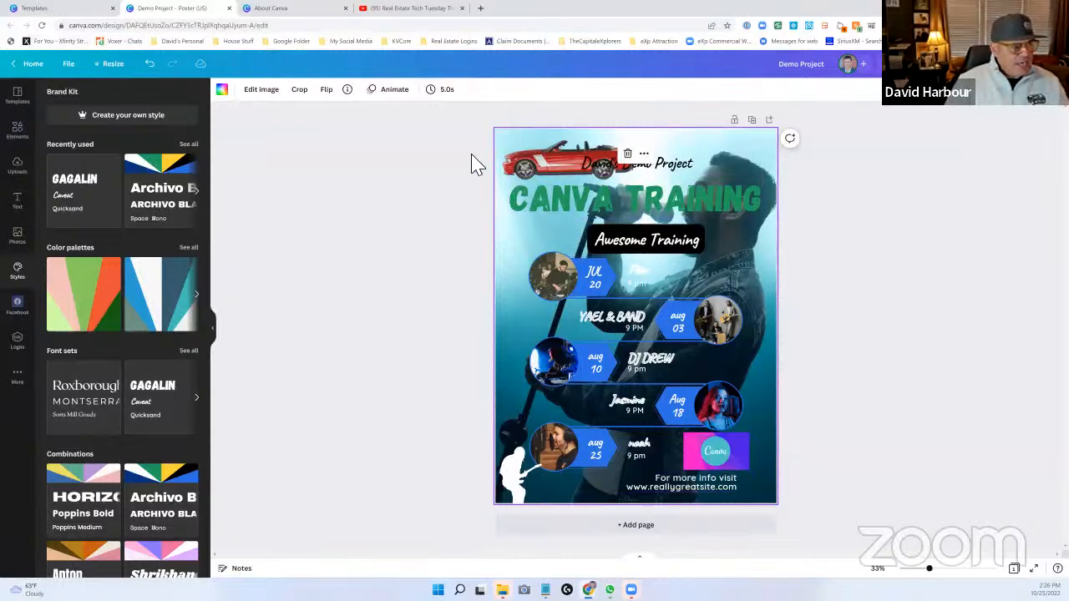
{"action": "left_click", "coordinate": [149, 64]}
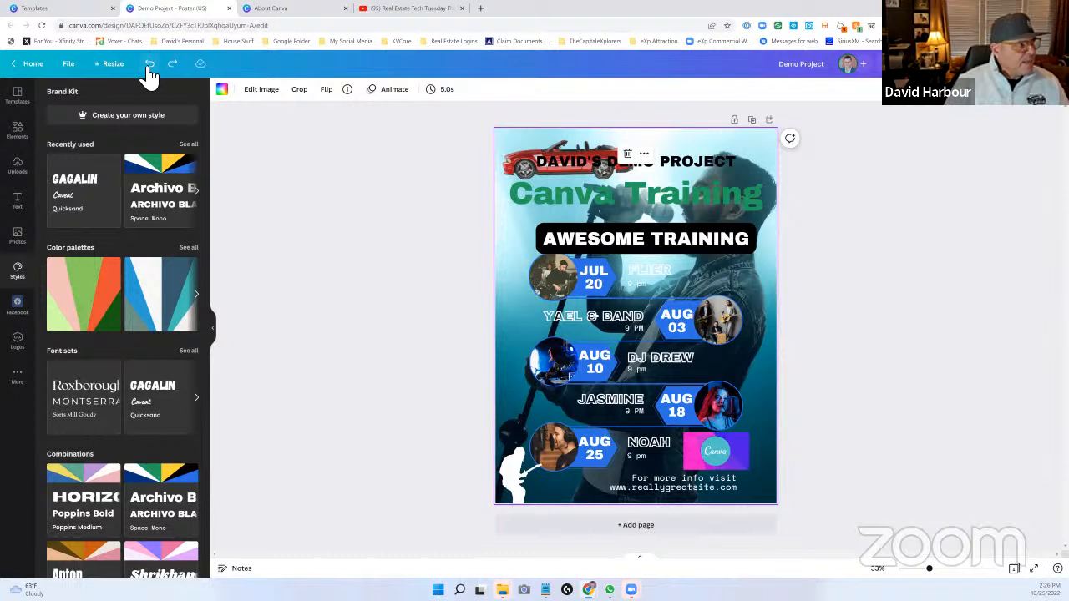
- Check the Facebook account connection option and make a copy of the poster design
{"action": "left_click", "coordinate": [18, 304]}
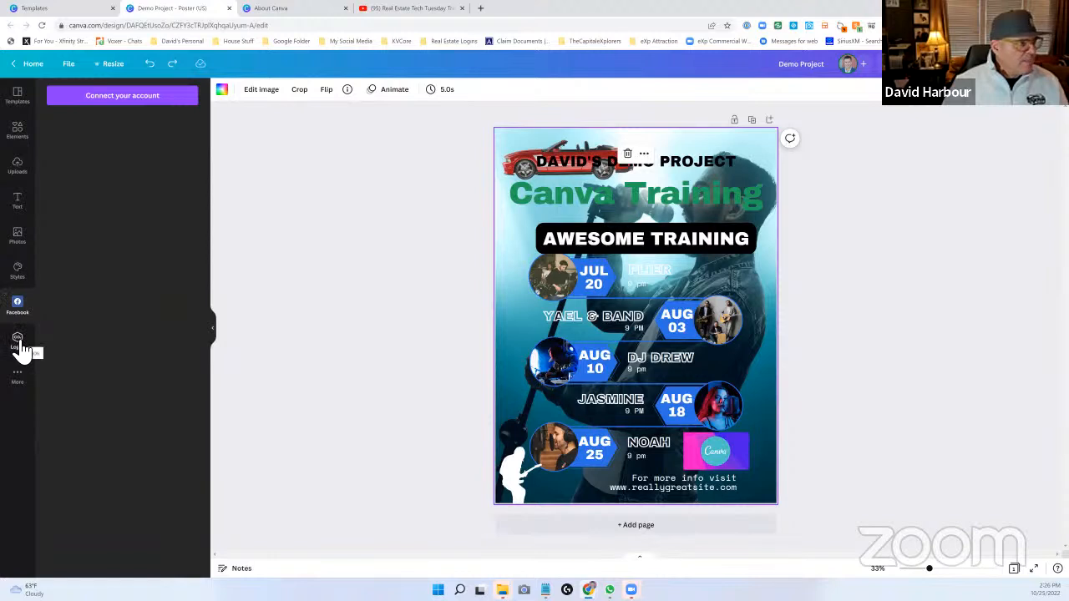
{"action": "left_click", "coordinate": [71, 67]}
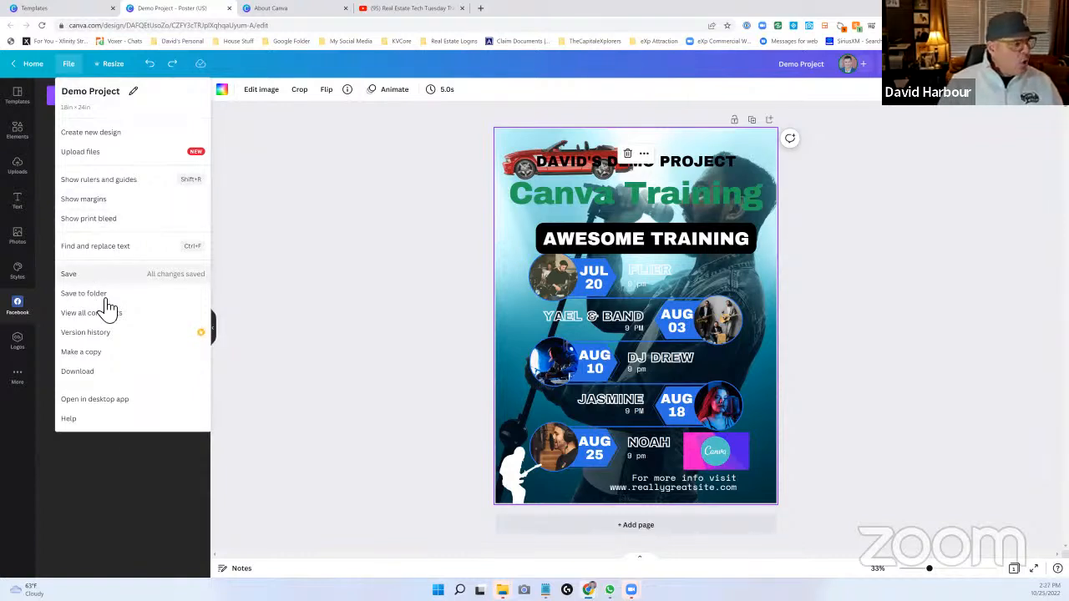
{"action": "left_click", "coordinate": [94, 358]}
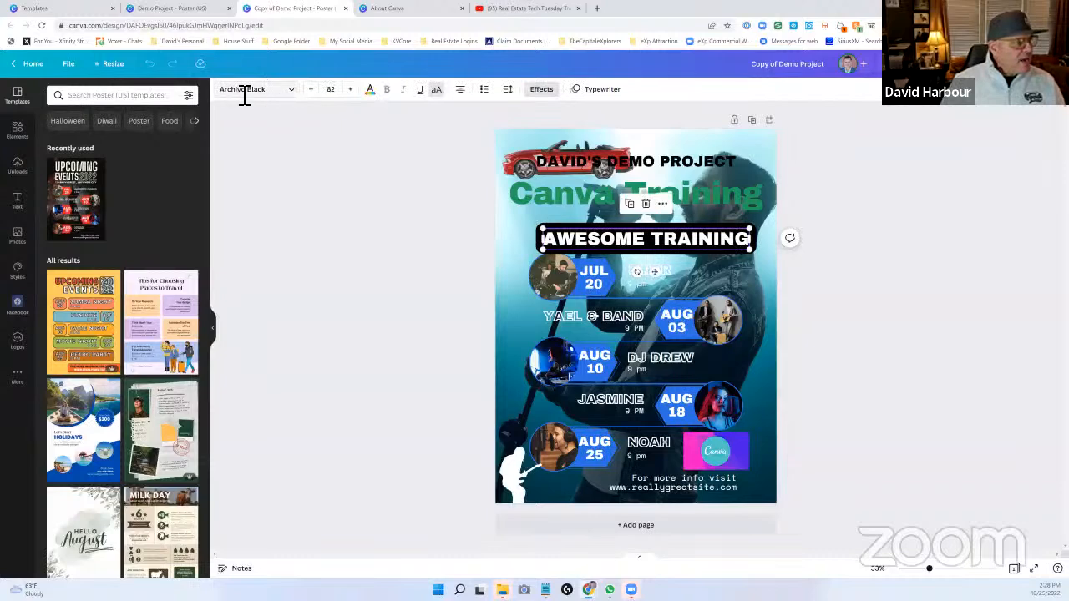
- Review the custom and preset resize options for the copied design and open its presenter notes
{"action": "left_click", "coordinate": [116, 66]}
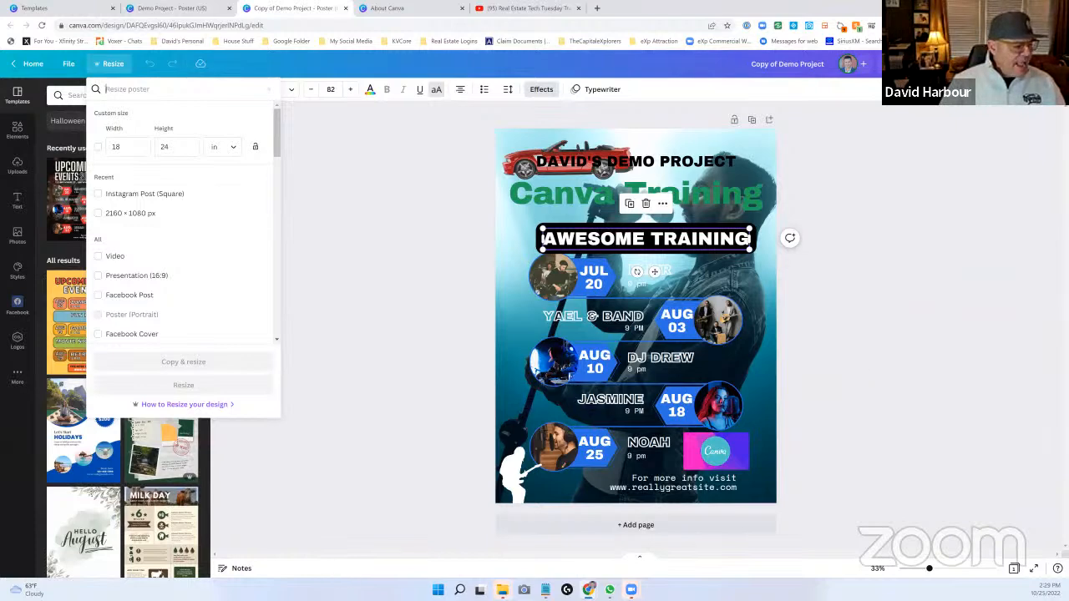
{"action": "left_click", "coordinate": [235, 568]}
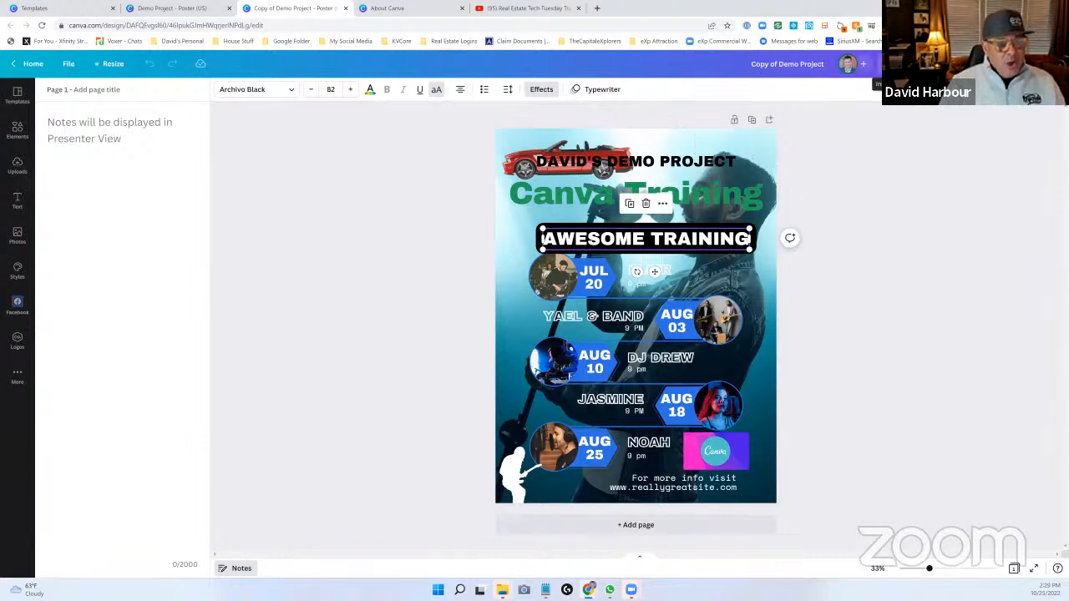
- Review the copied design's view insights and its team and link sharing settings
{"action": "left_click", "coordinate": [888, 64]}
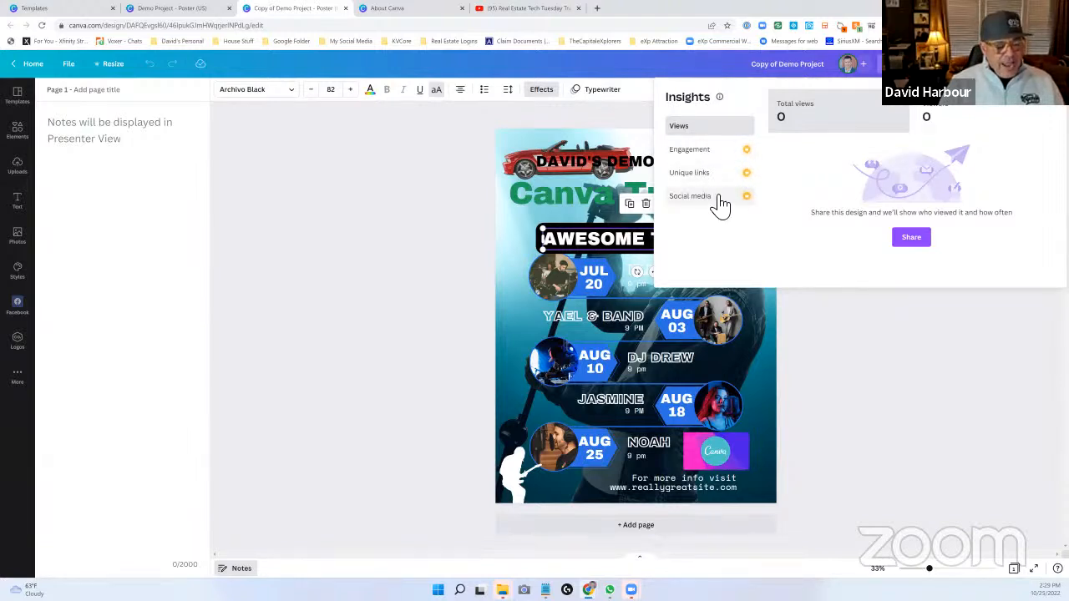
{"action": "left_click", "coordinate": [916, 241]}
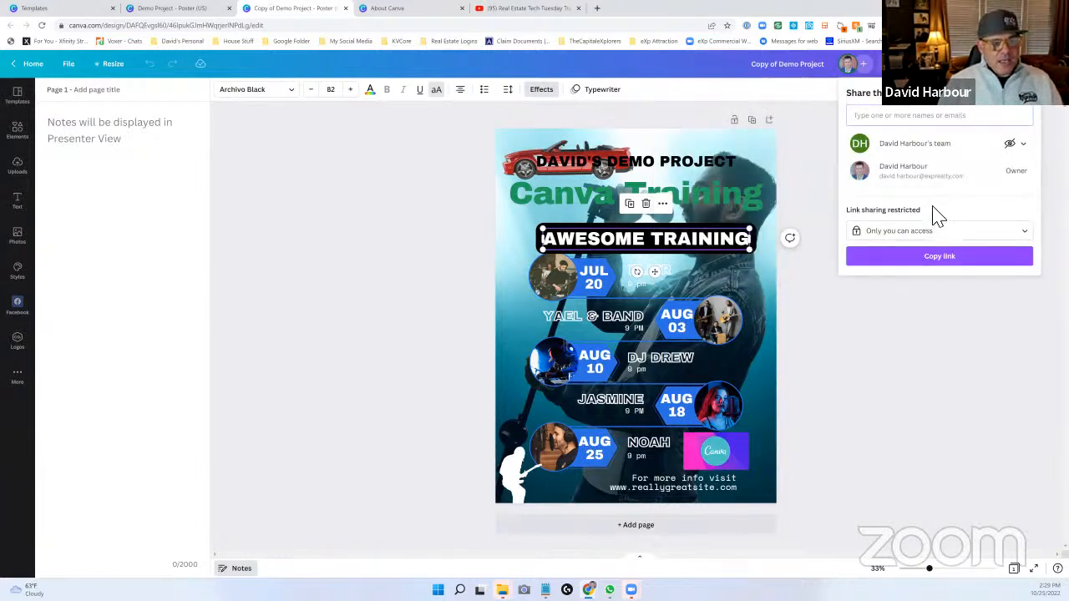
{"action": "left_click", "coordinate": [910, 329]}
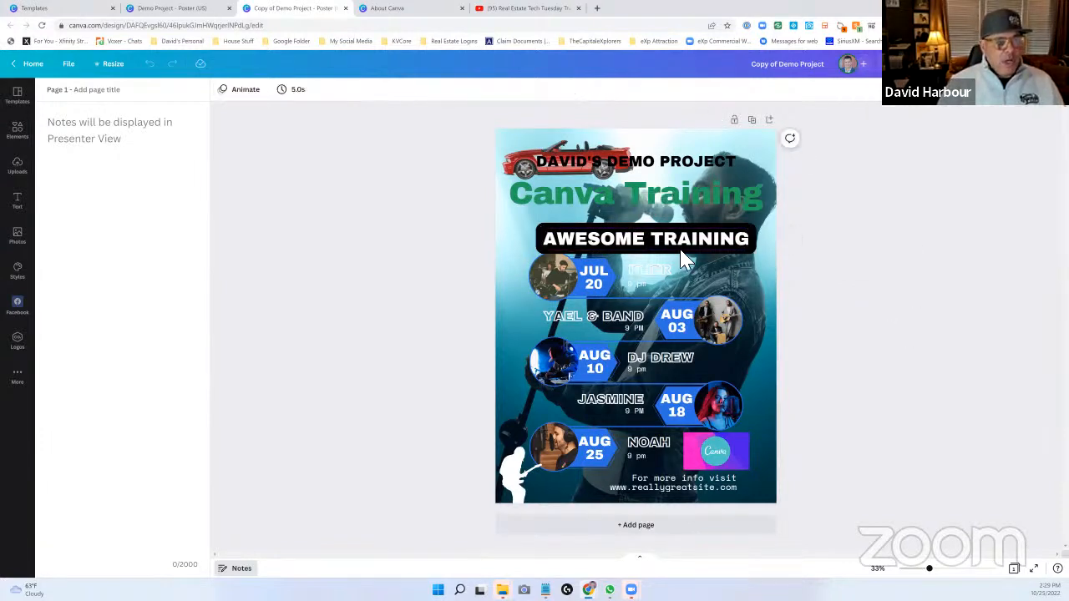
- Nudge the Awesome Training line slightly down and play a preview of the animated poster
{"action": "left_click_drag", "start_coordinate": [675, 242], "coordinate": [675, 245]}
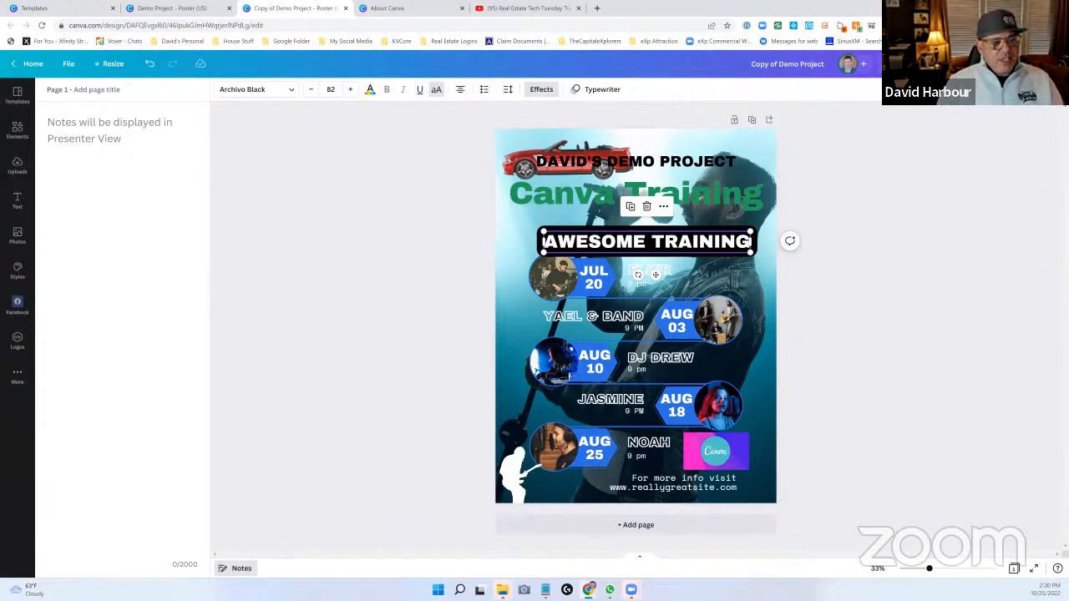
{"action": "left_click", "coordinate": [914, 64]}
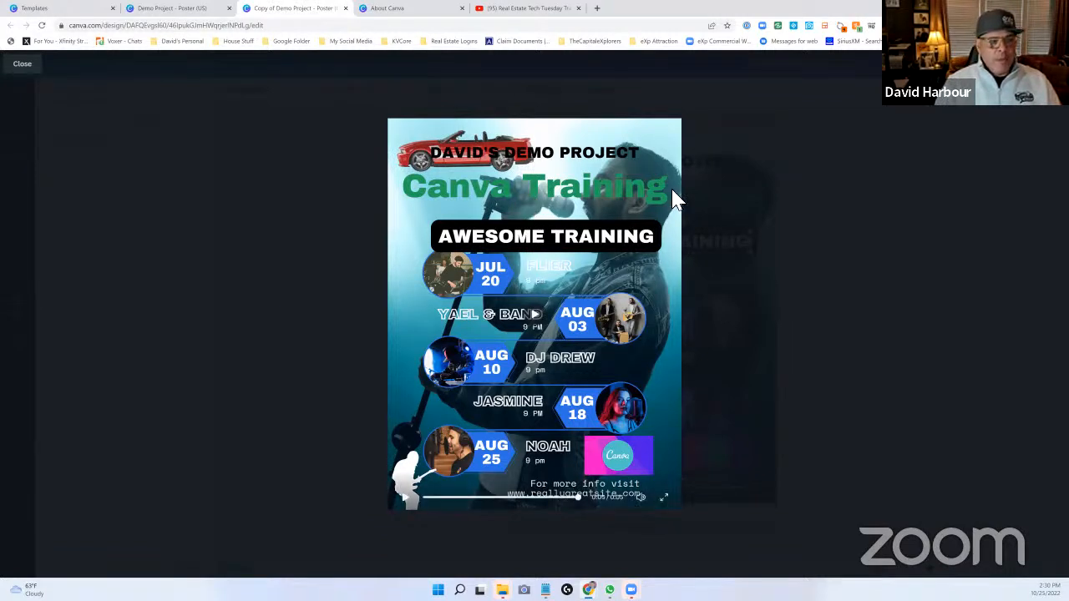
{"action": "left_click", "coordinate": [24, 65]}
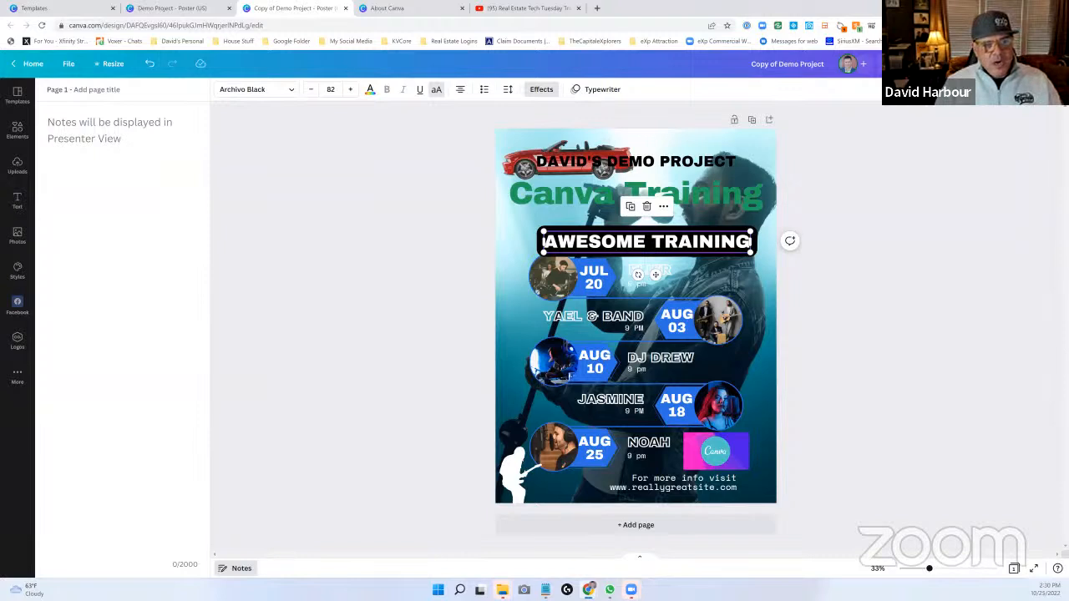
- Review the link access choices in the copied design's sharing settings
{"action": "left_click", "coordinate": [1038, 63]}
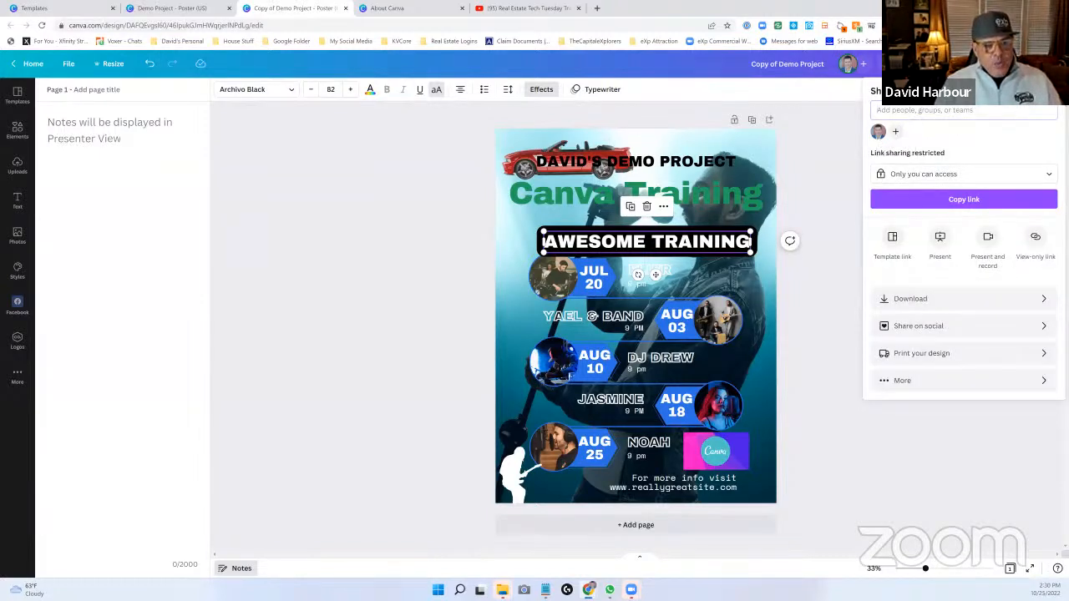
{"action": "left_click", "coordinate": [961, 174]}
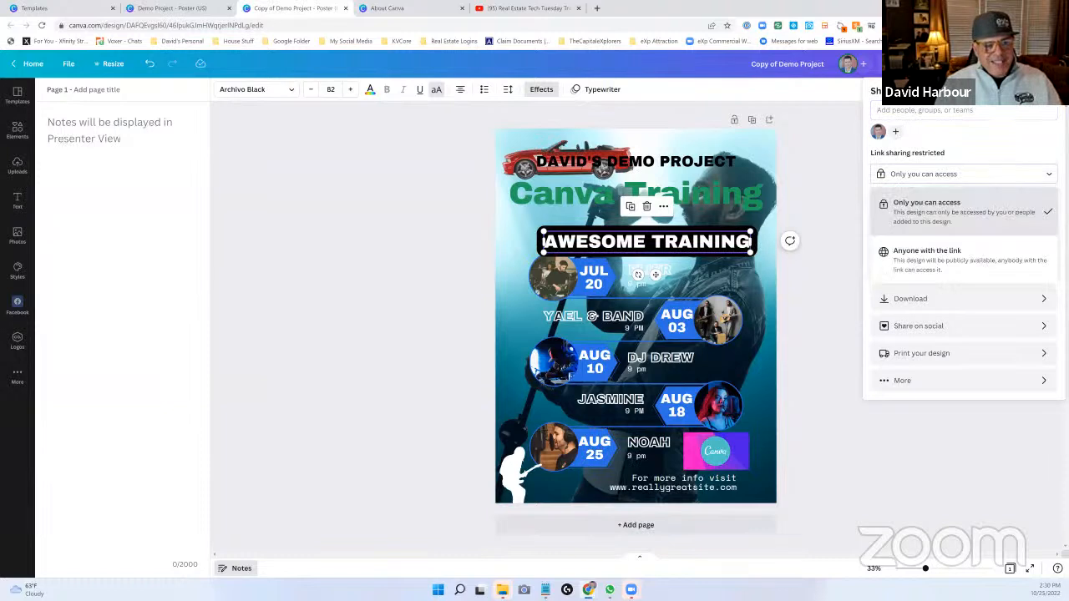
{"action": "left_click", "coordinate": [835, 215]}
- Download the copied poster as a JPG, then view the downloaded image and close it
{"action": "left_click", "coordinate": [1035, 64]}
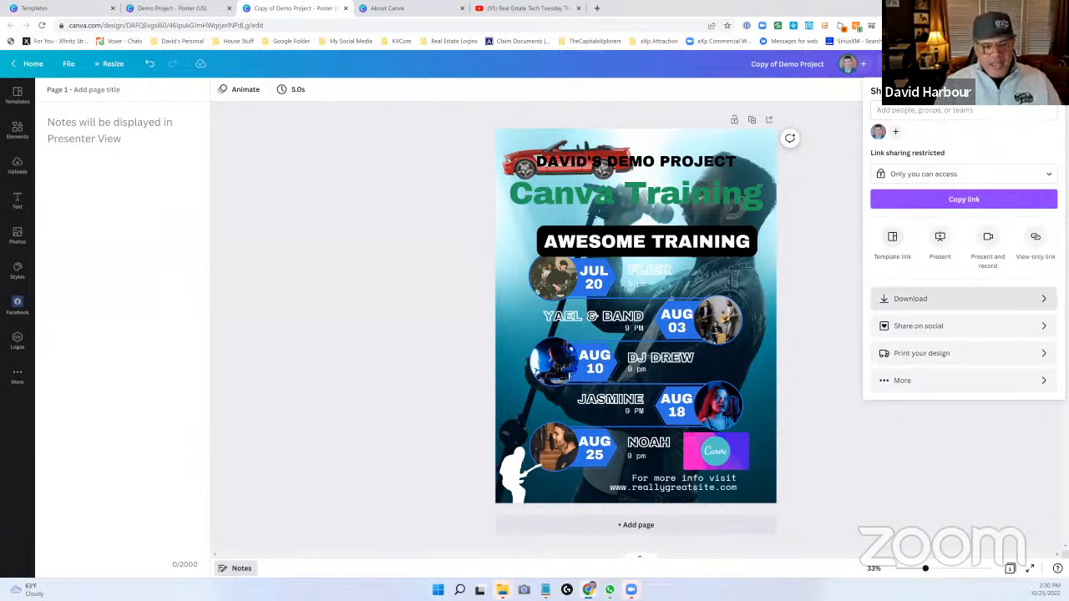
{"action": "left_click", "coordinate": [1002, 298]}
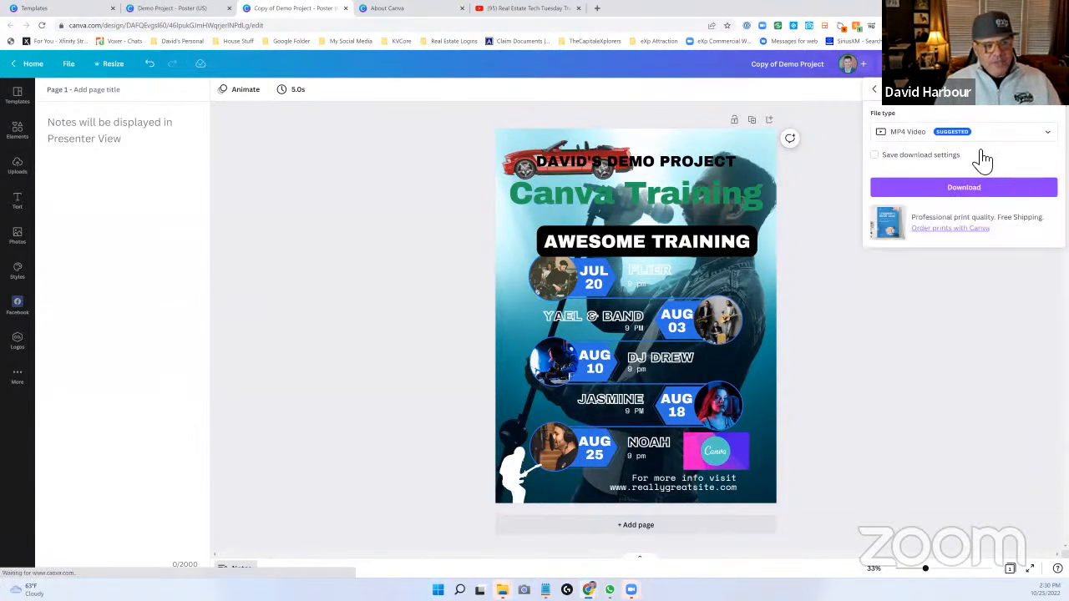
{"action": "left_click", "coordinate": [1041, 136]}
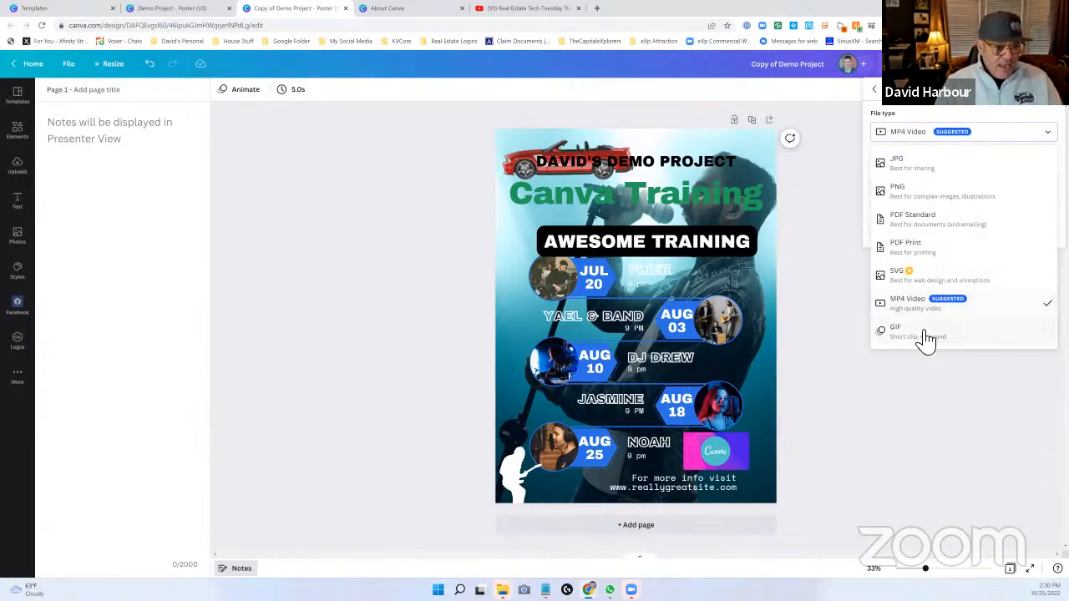
{"action": "left_click", "coordinate": [916, 167]}
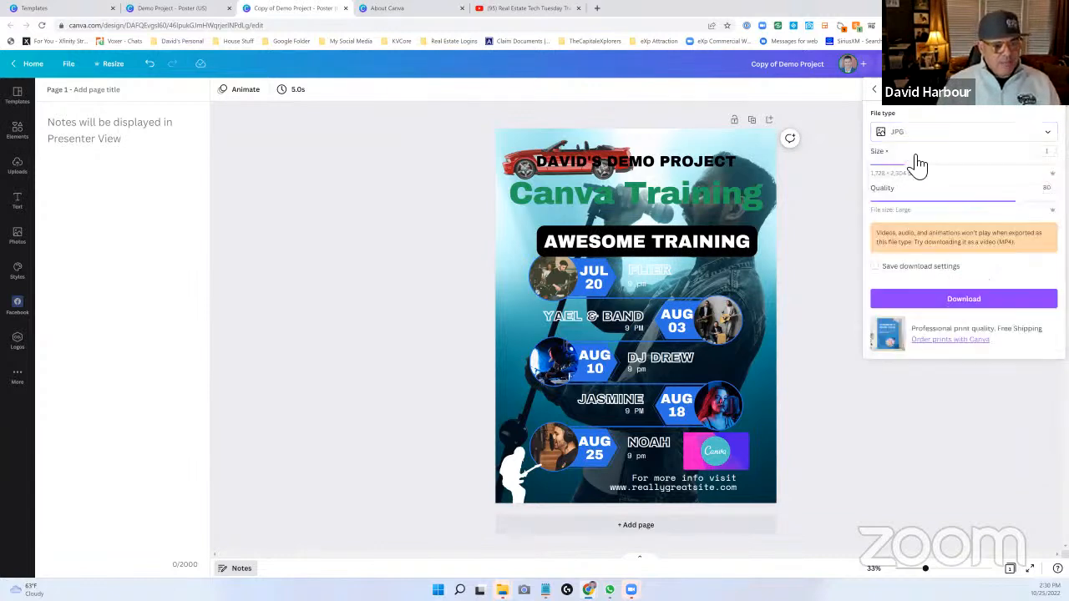
{"action": "left_click", "coordinate": [964, 302]}
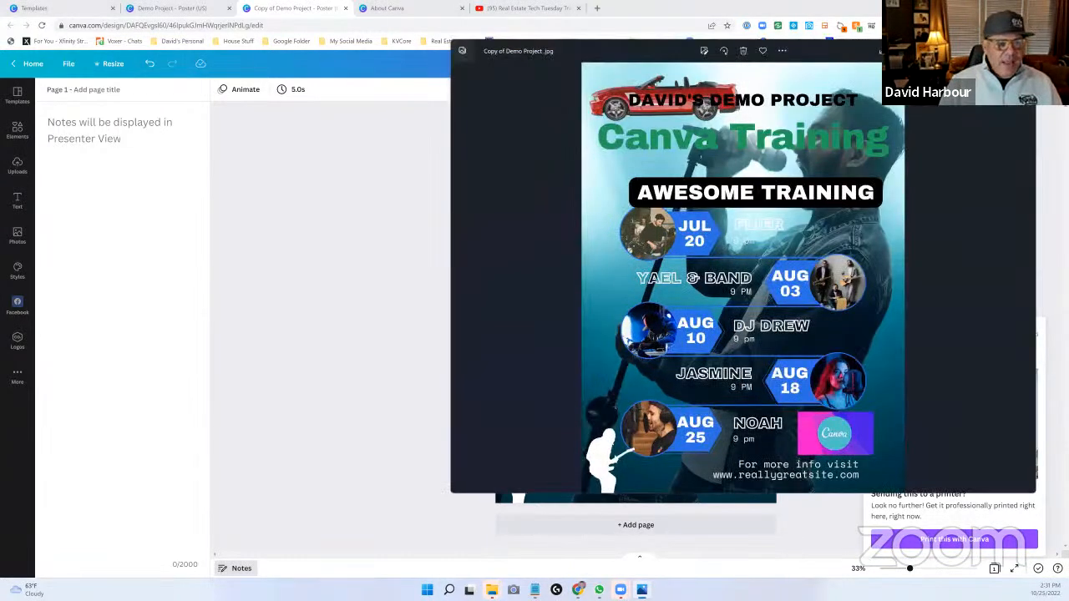
{"action": "left_click", "coordinate": [1022, 50]}
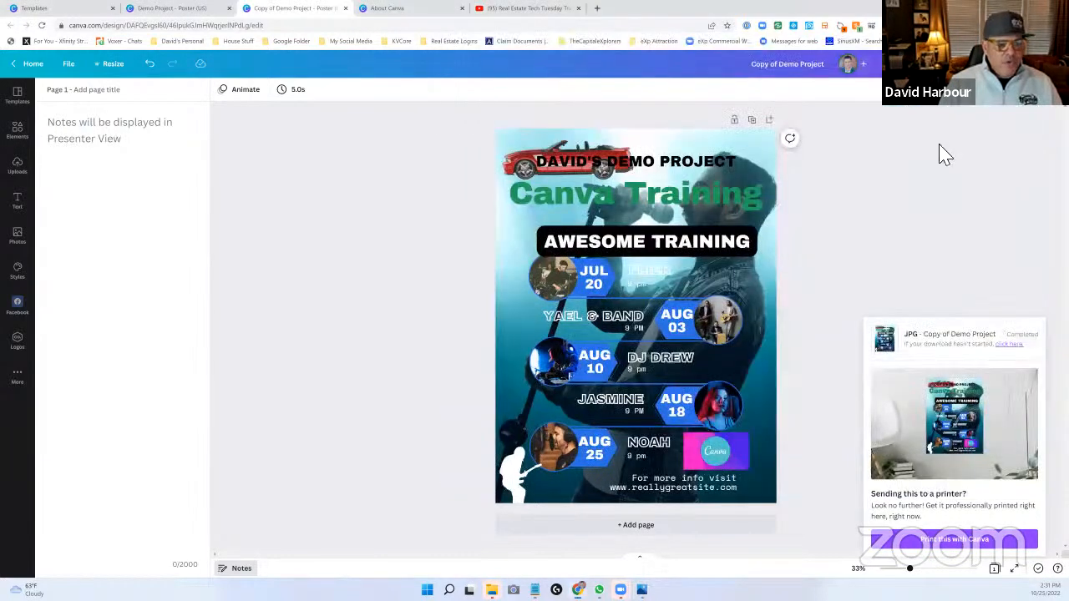
- Review the social platforms offered for publishing the poster and the date and time options for scheduling a post
{"action": "left_click", "coordinate": [1037, 64]}
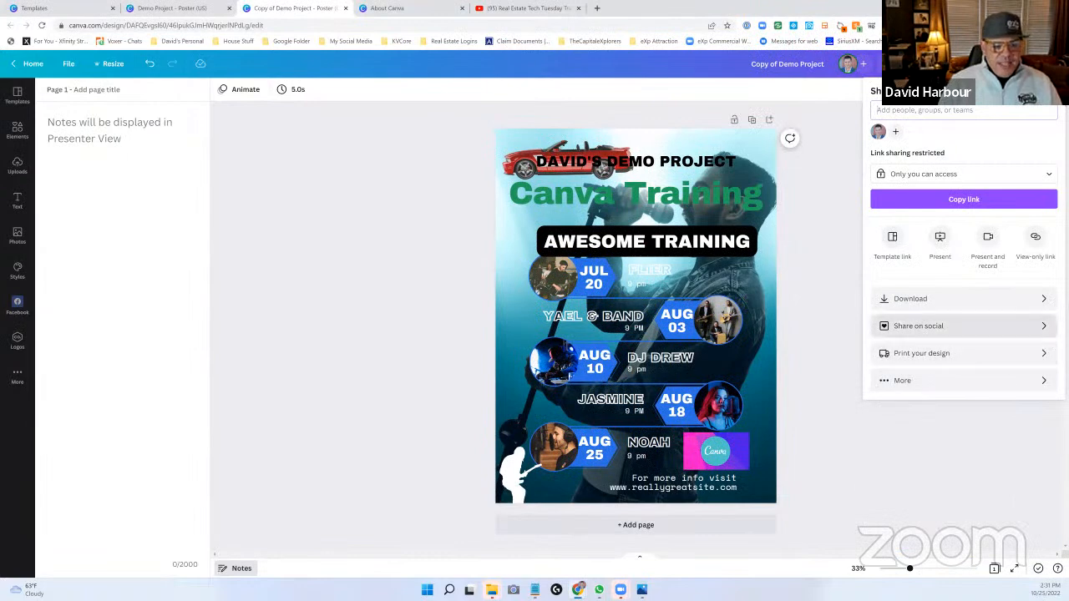
{"action": "left_click", "coordinate": [961, 326]}
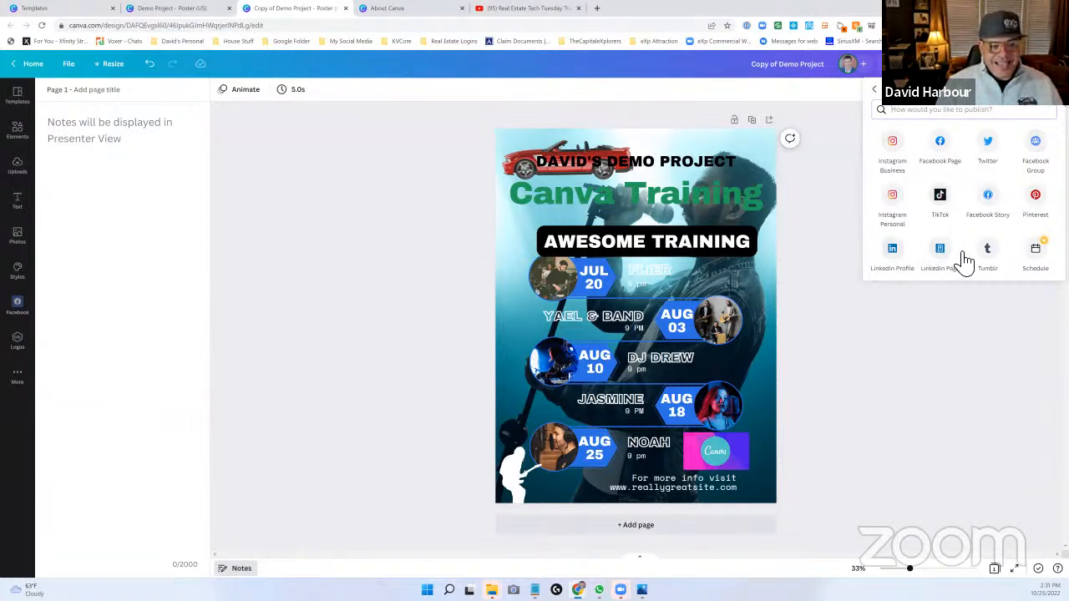
{"action": "left_click", "coordinate": [1036, 252]}
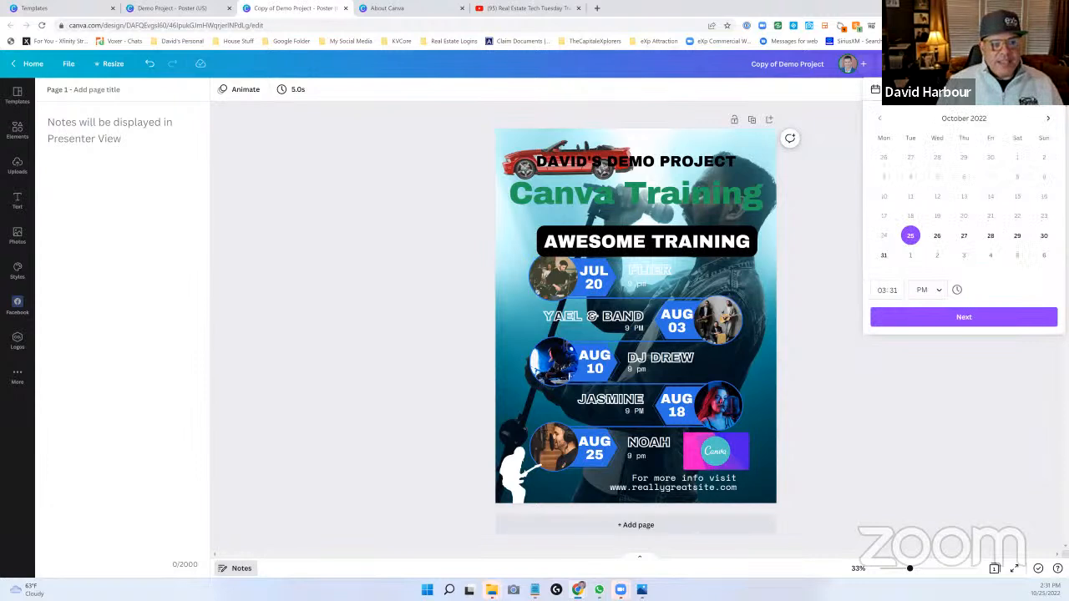
{"action": "key", "text": "Escape"}
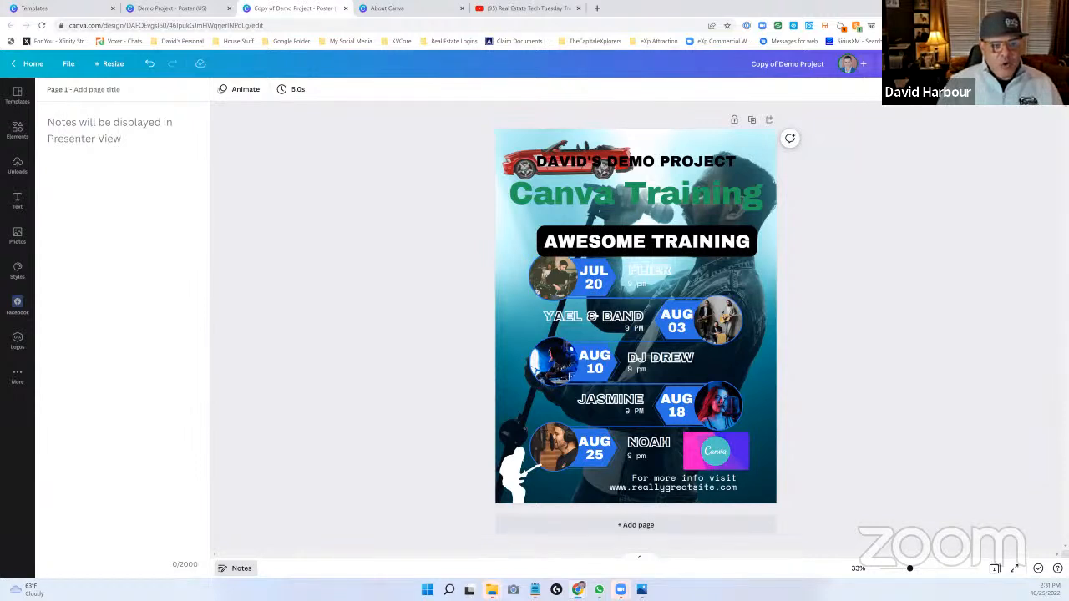
- Check the Instagram Business connection requirements and look over the social publishing destinations again
{"action": "left_click", "coordinate": [919, 63]}
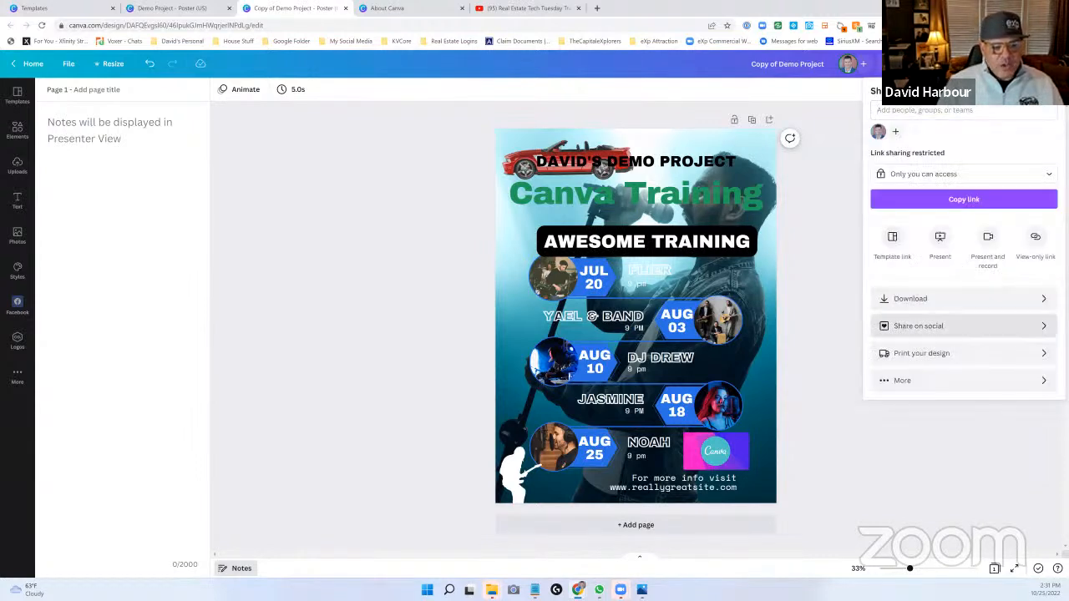
{"action": "left_click", "coordinate": [919, 325]}
{"action": "left_click", "coordinate": [897, 149]}
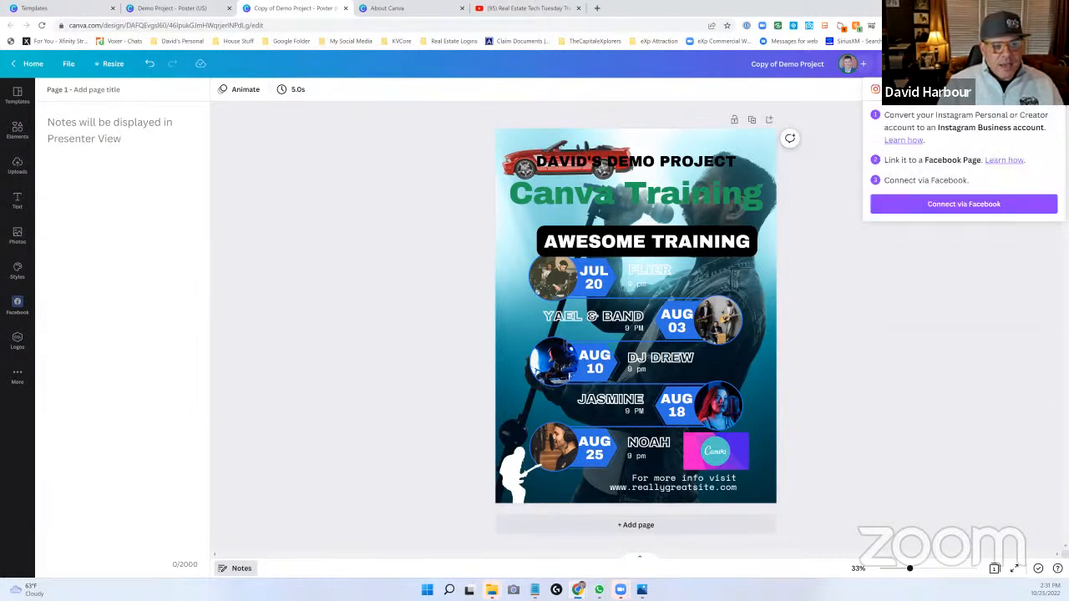
{"action": "key", "text": "Escape"}
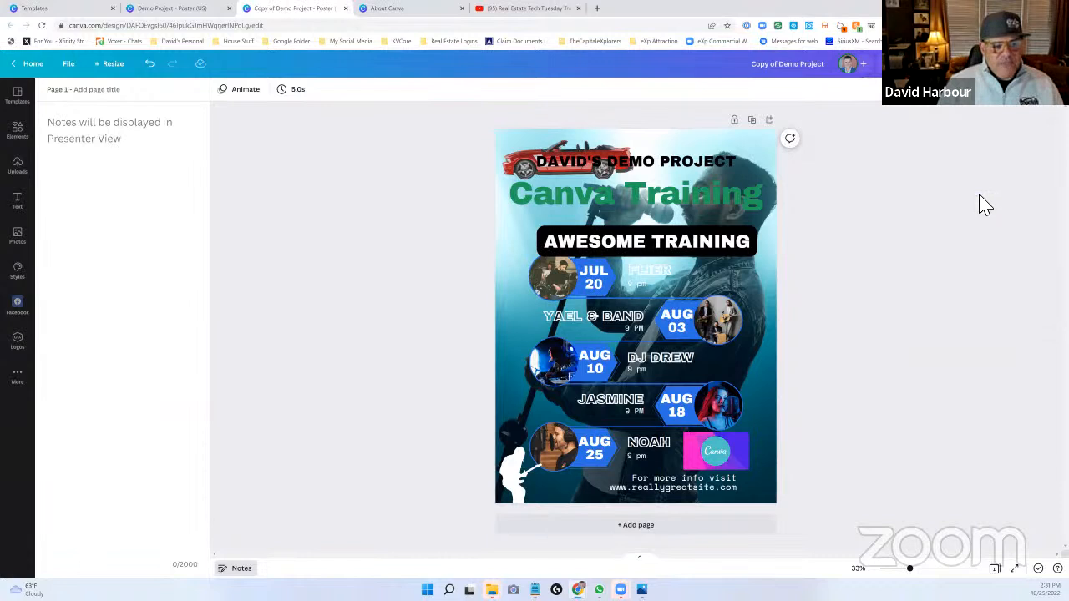
{"action": "left_click", "coordinate": [1038, 64]}
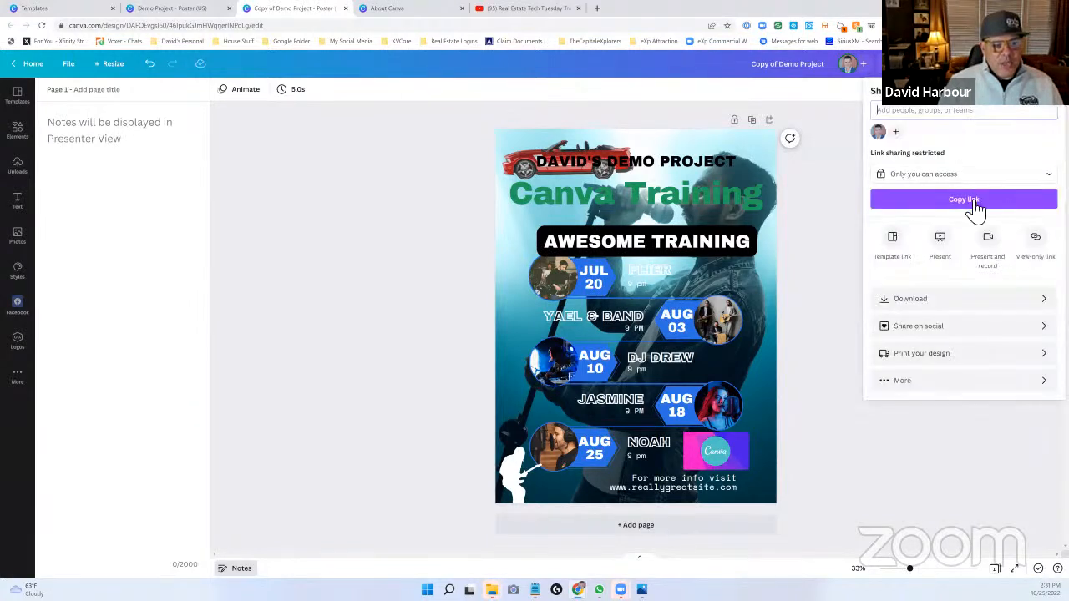
{"action": "left_click", "coordinate": [1035, 325]}
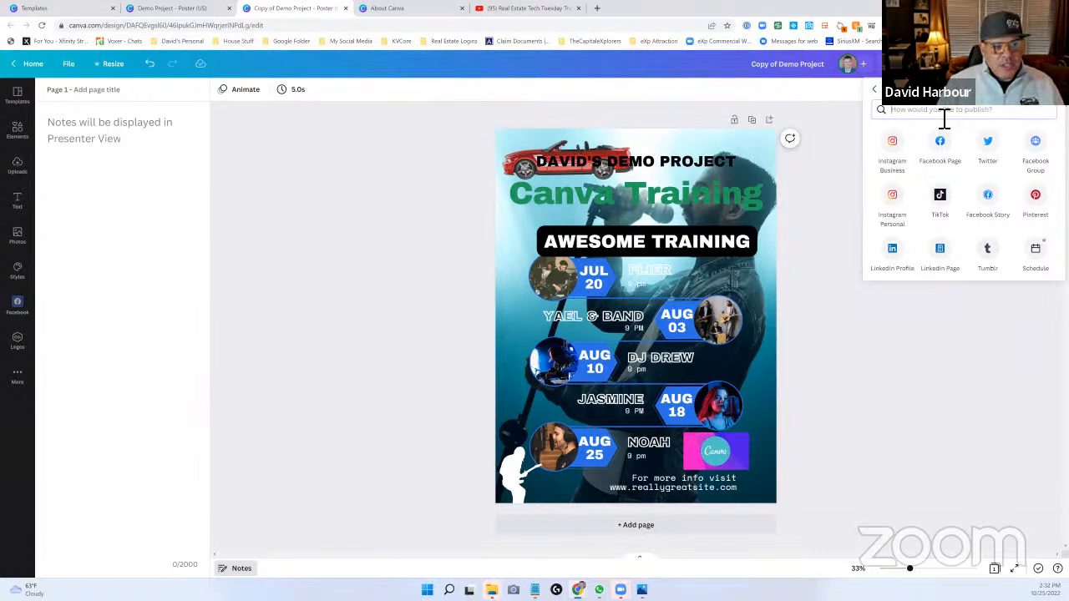
{"action": "left_click", "coordinate": [1002, 316]}
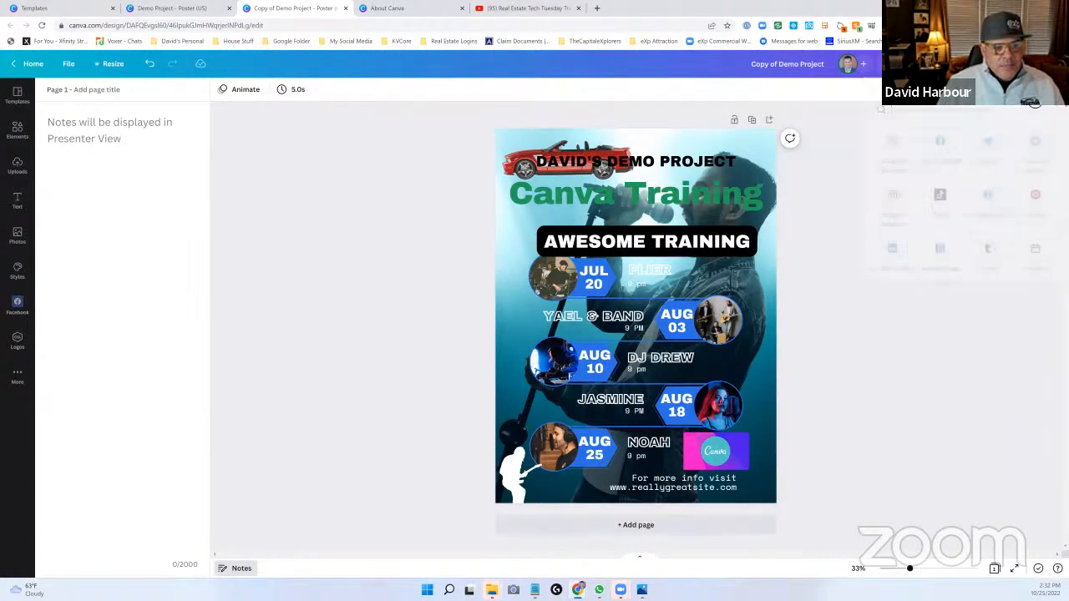
- Browse the full range of print products offered for the design, from stickers and business cards to yard signs and posters
{"action": "left_click", "coordinate": [1035, 64]}
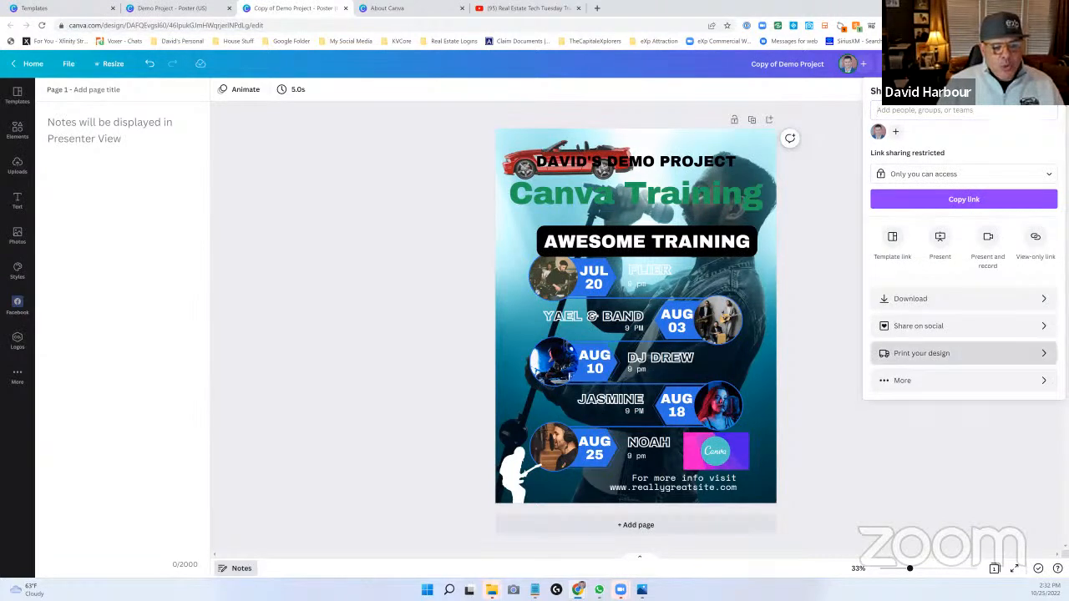
{"action": "left_click", "coordinate": [1028, 354]}
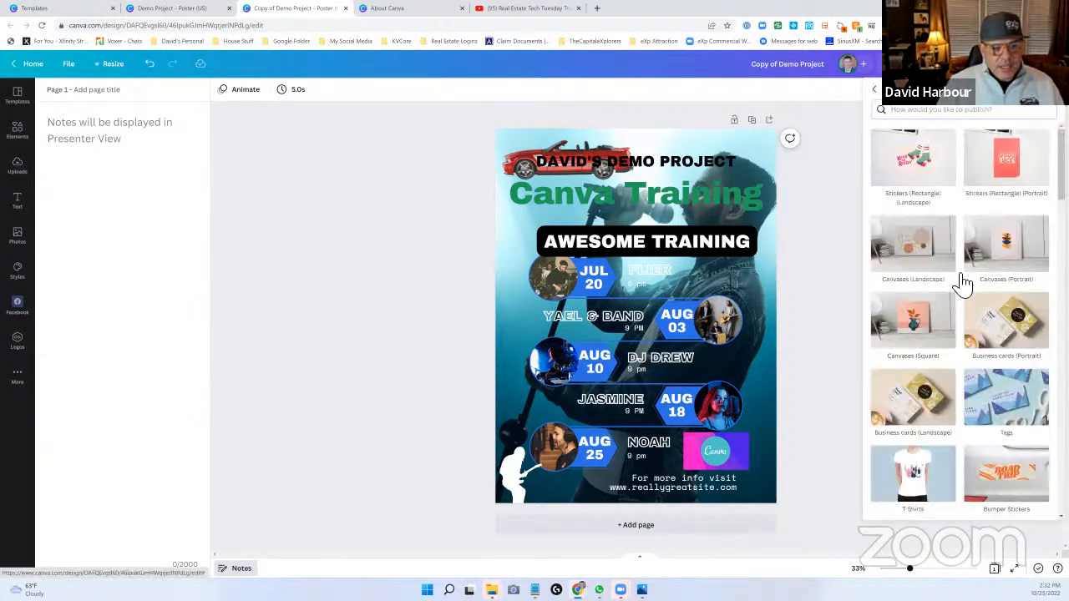
{"action": "scroll", "coordinate": [960, 292], "scroll_direction": "down", "scroll_amount": 2}
{"action": "scroll", "coordinate": [960, 296], "scroll_direction": "down", "scroll_amount": 5}
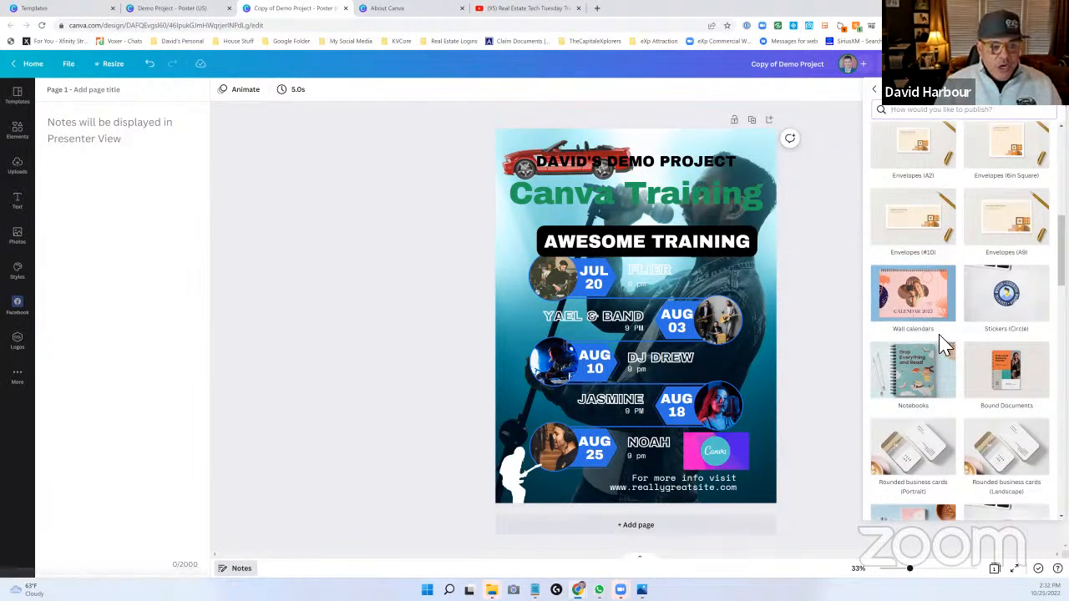
{"action": "scroll", "coordinate": [942, 344], "scroll_direction": "up", "scroll_amount": 1}
{"action": "scroll", "coordinate": [942, 345], "scroll_direction": "up", "scroll_amount": 2}
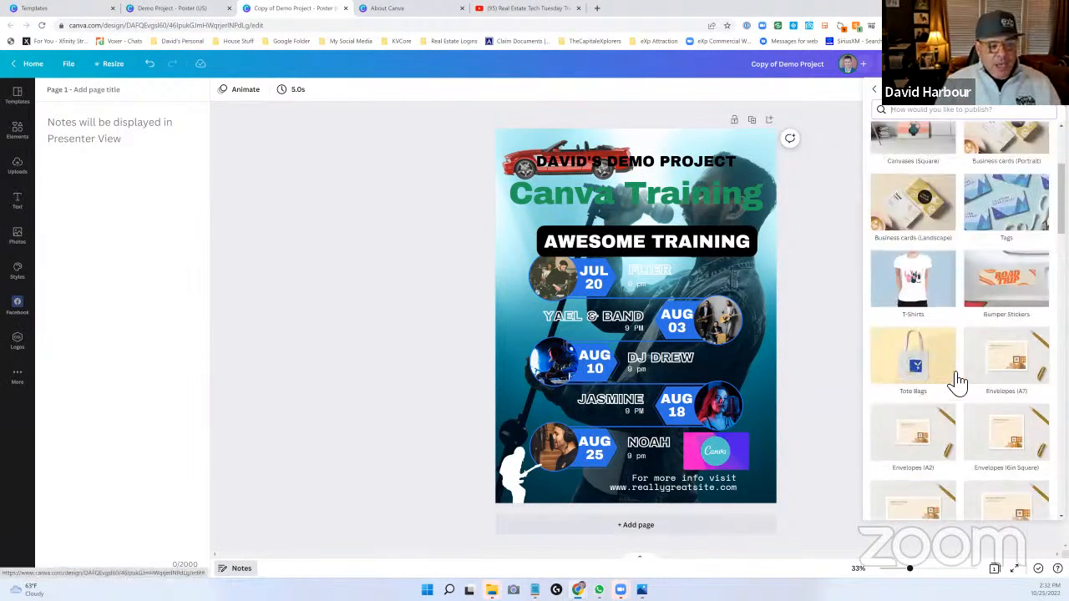
{"action": "scroll", "coordinate": [975, 383], "scroll_direction": "up", "scroll_amount": 2}
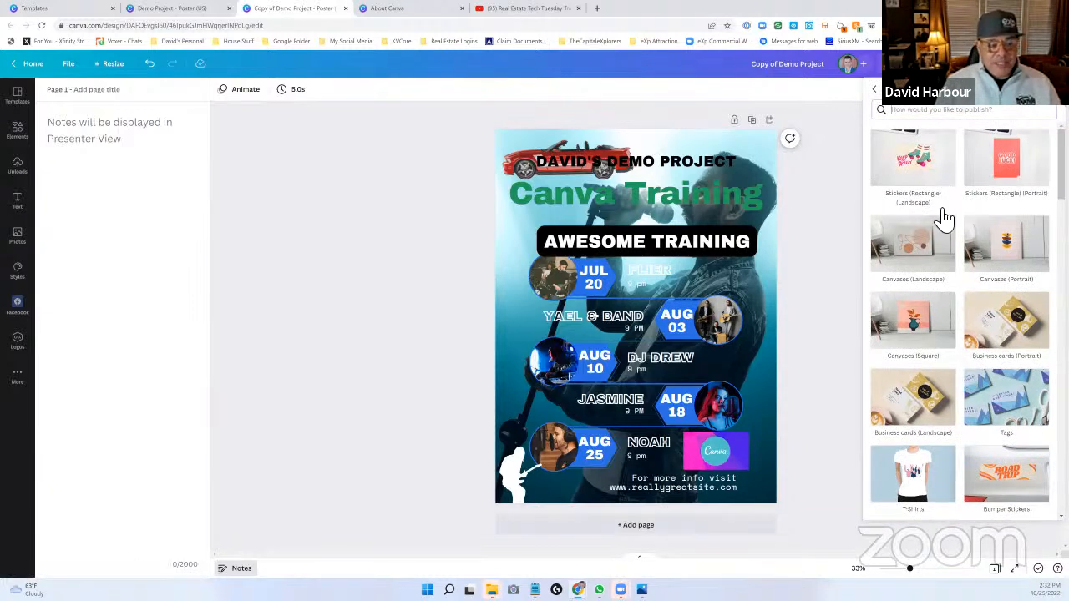
{"action": "scroll", "coordinate": [932, 318], "scroll_direction": "down", "scroll_amount": 8}
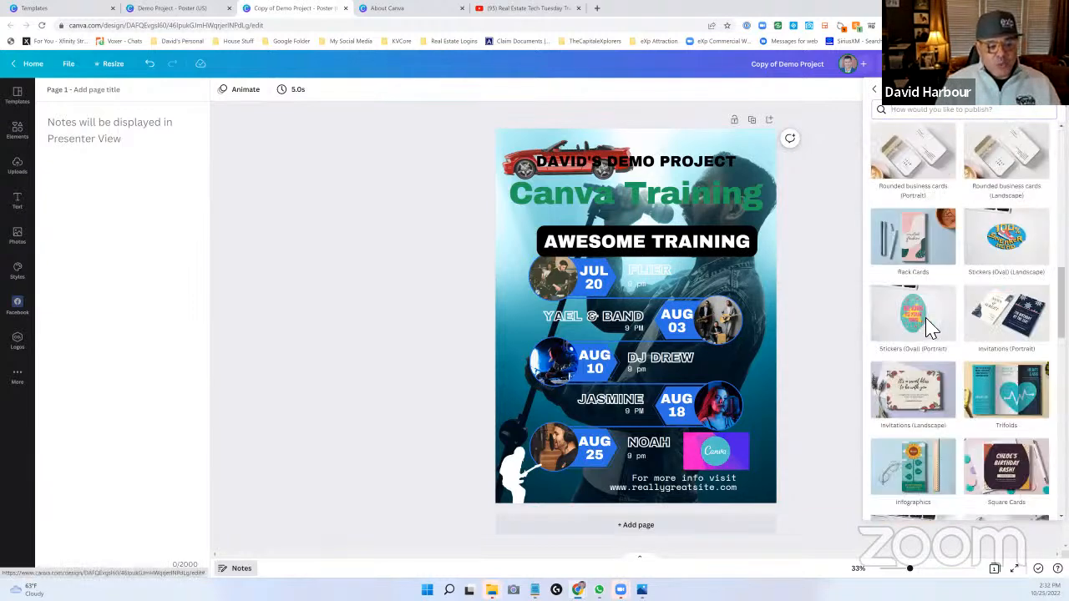
{"action": "scroll", "coordinate": [925, 334], "scroll_direction": "down", "scroll_amount": 10}
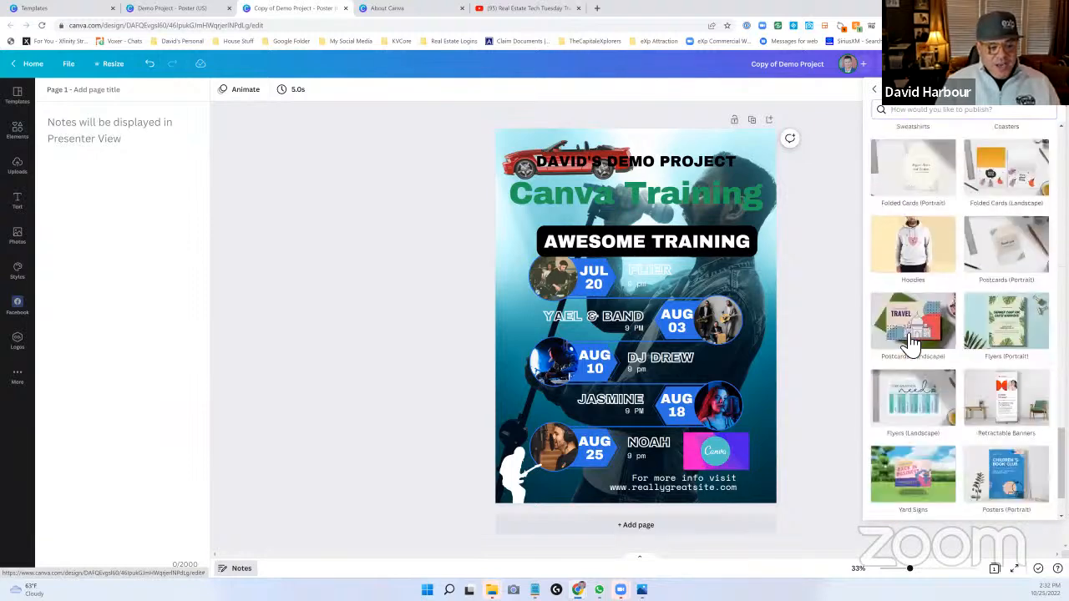
{"action": "scroll", "coordinate": [907, 351], "scroll_direction": "down", "scroll_amount": 3}
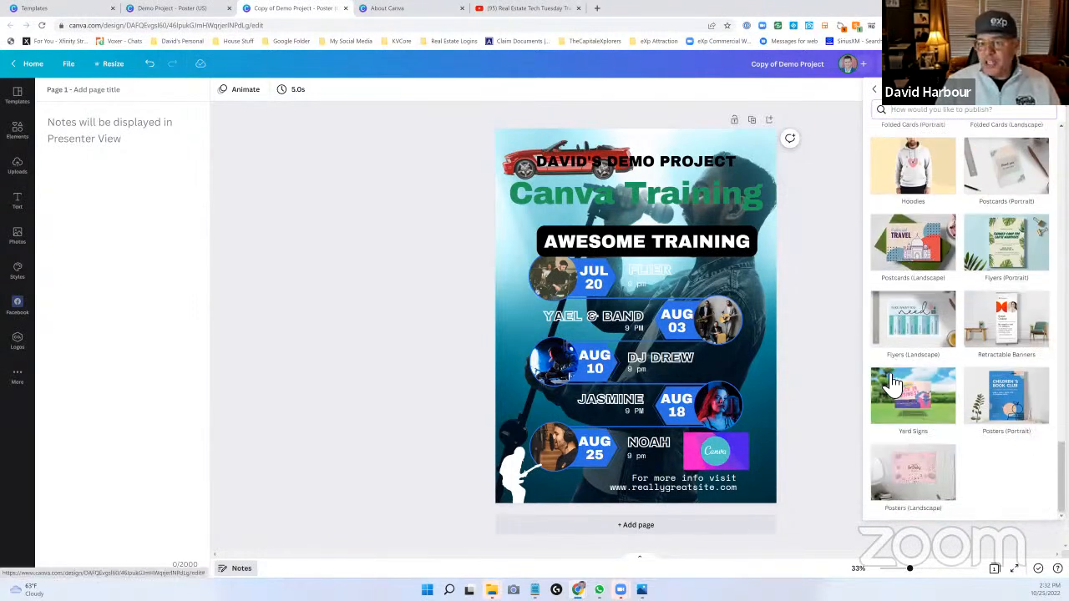
{"action": "left_click", "coordinate": [836, 293]}
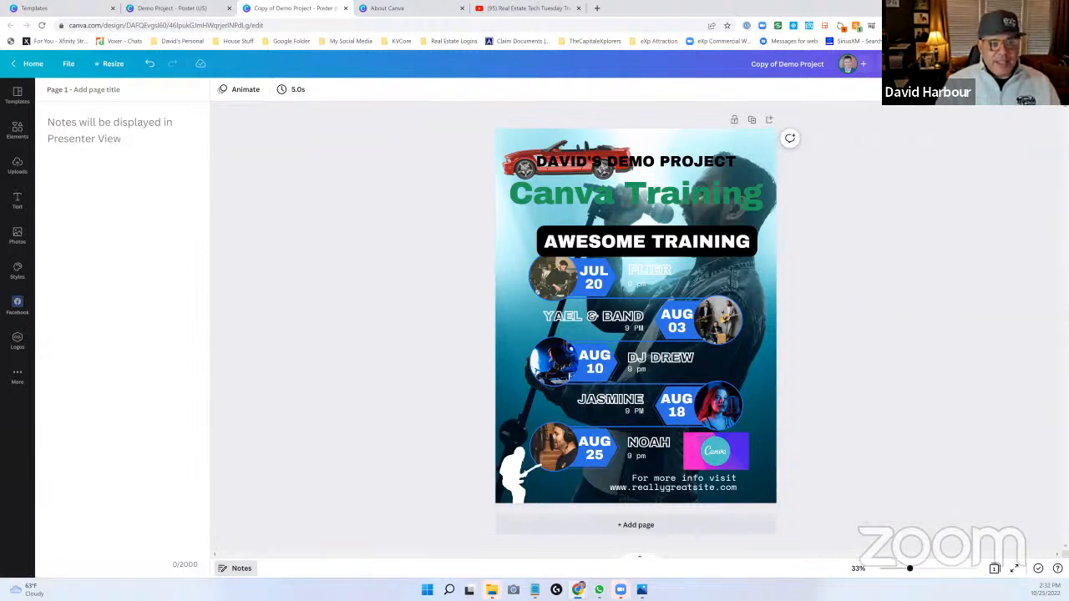
- Open the QR code option among the additional sharing choices and try to generate a code with the URL left blank
{"action": "left_click", "coordinate": [1039, 64]}
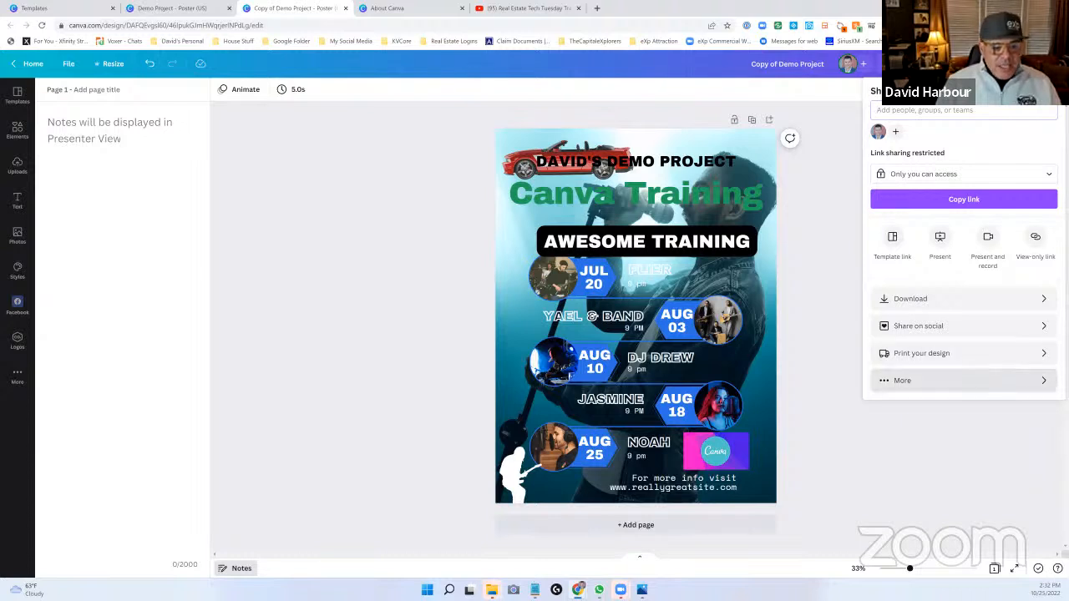
{"action": "left_click", "coordinate": [1036, 381]}
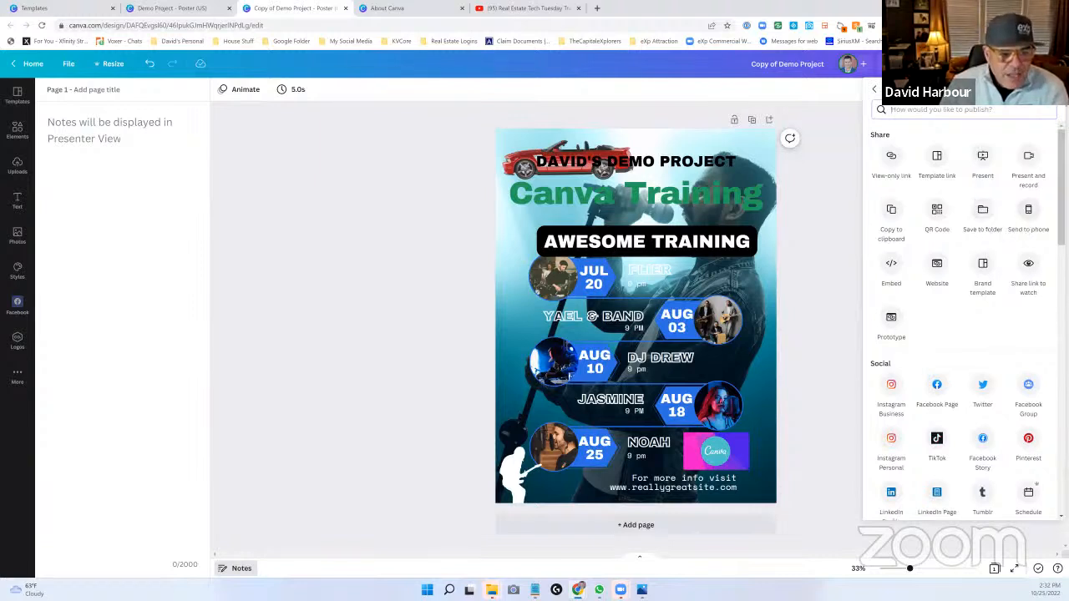
{"action": "right_click", "coordinate": [938, 216]}
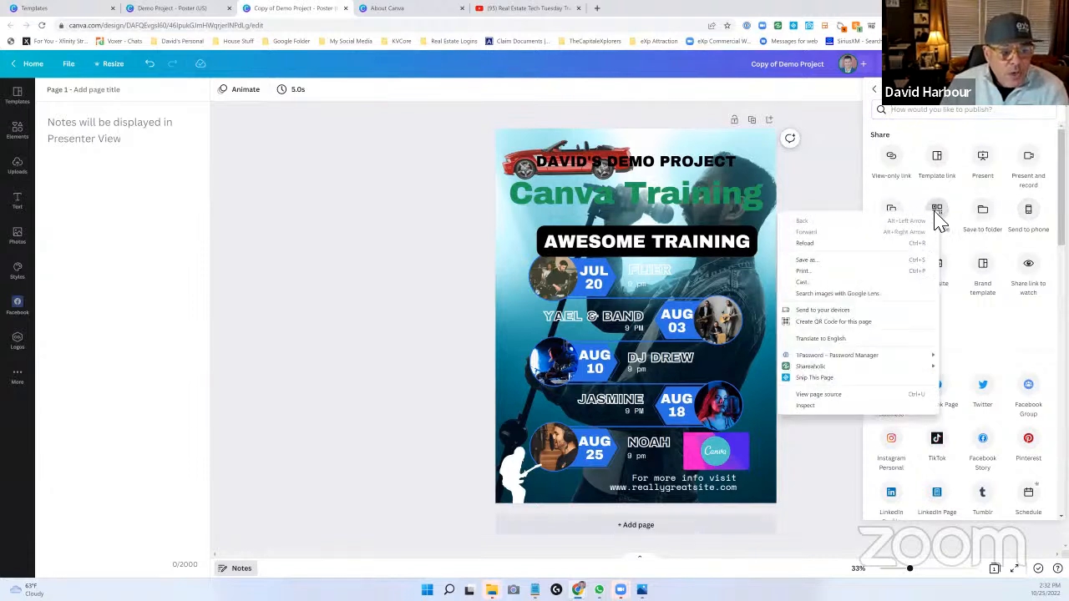
{"action": "left_click", "coordinate": [941, 215]}
{"action": "left_click", "coordinate": [940, 217]}
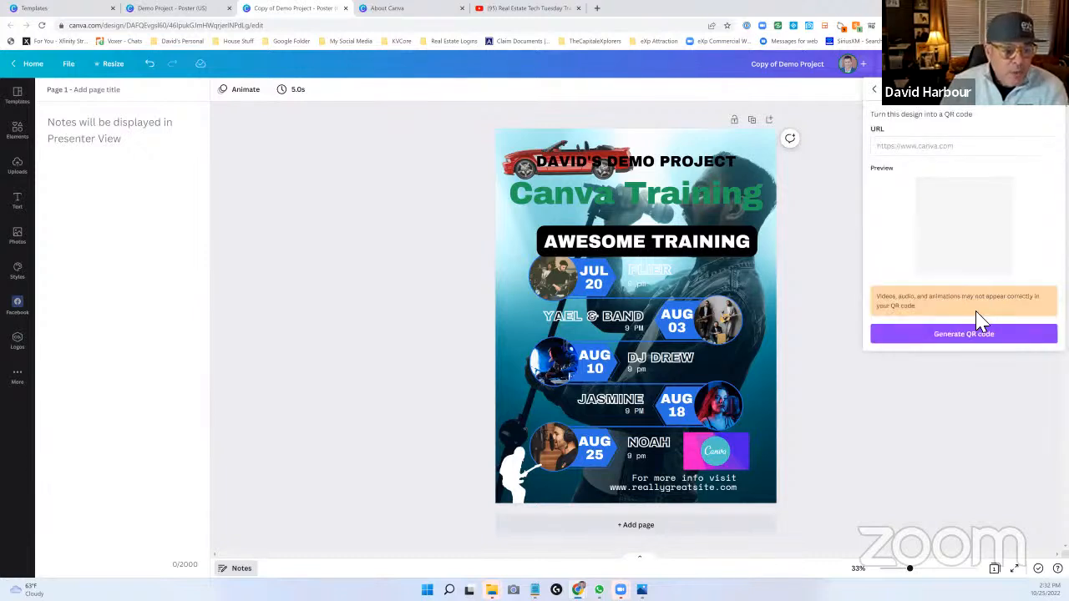
{"action": "left_click", "coordinate": [978, 336]}
{"action": "left_click", "coordinate": [978, 335]}
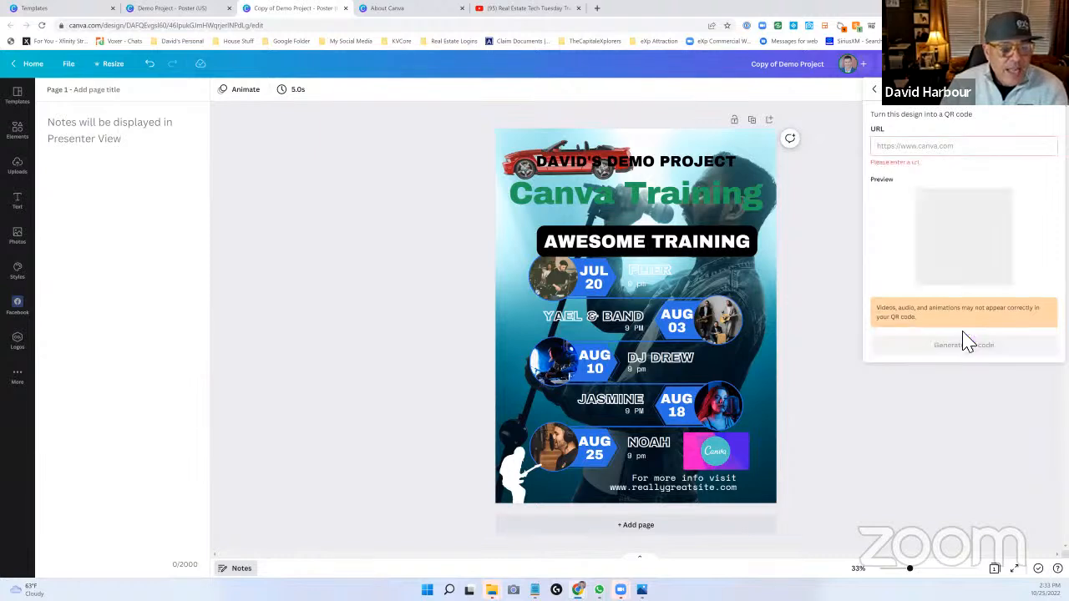
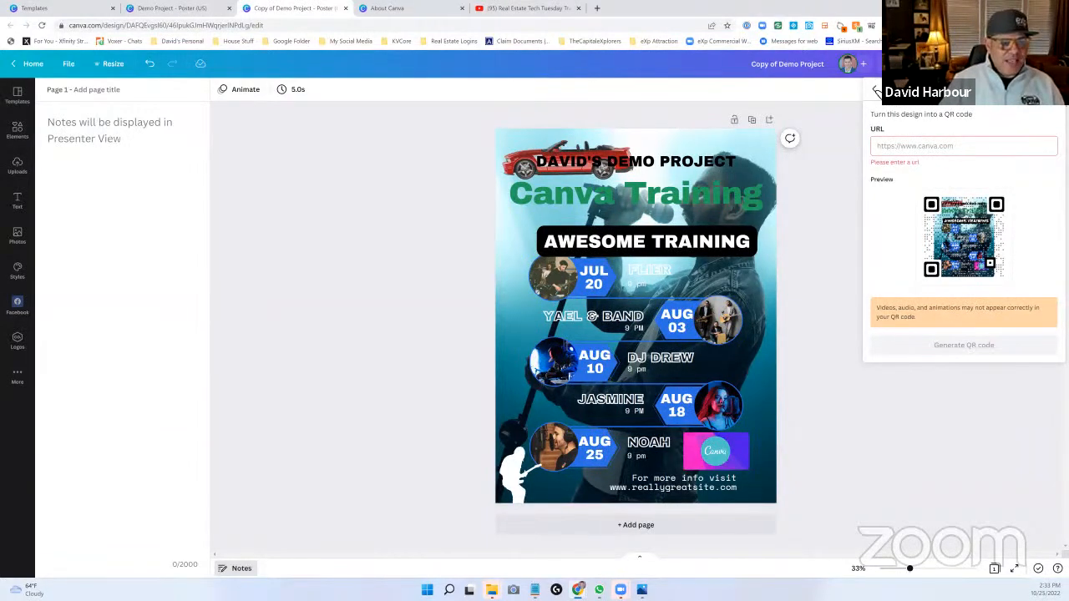
- Leave the QR code option and examine the full list of additional sharing choices, from social, save and messaging to design and third-party apps
{"action": "left_click", "coordinate": [876, 92]}
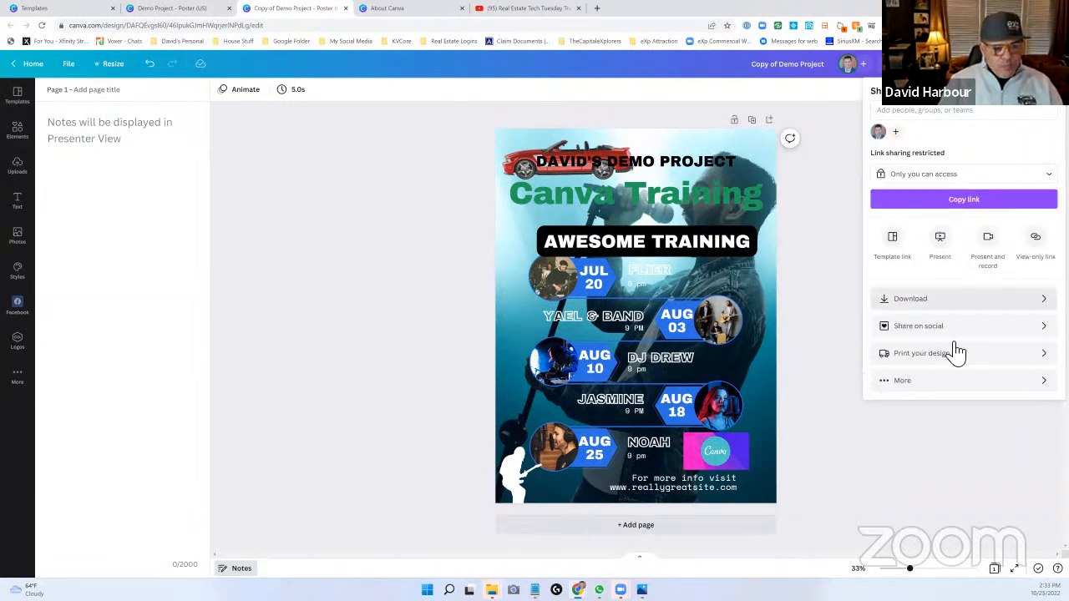
{"action": "left_click", "coordinate": [973, 381]}
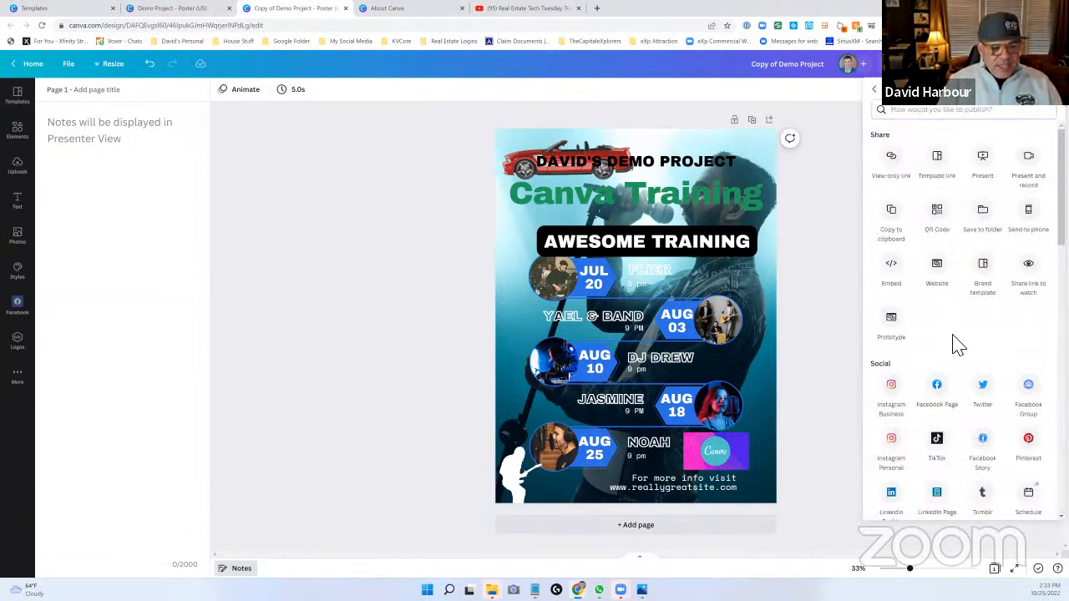
{"action": "scroll", "coordinate": [958, 349], "scroll_direction": "down", "scroll_amount": 2}
{"action": "scroll", "coordinate": [958, 349], "scroll_direction": "down", "scroll_amount": 1}
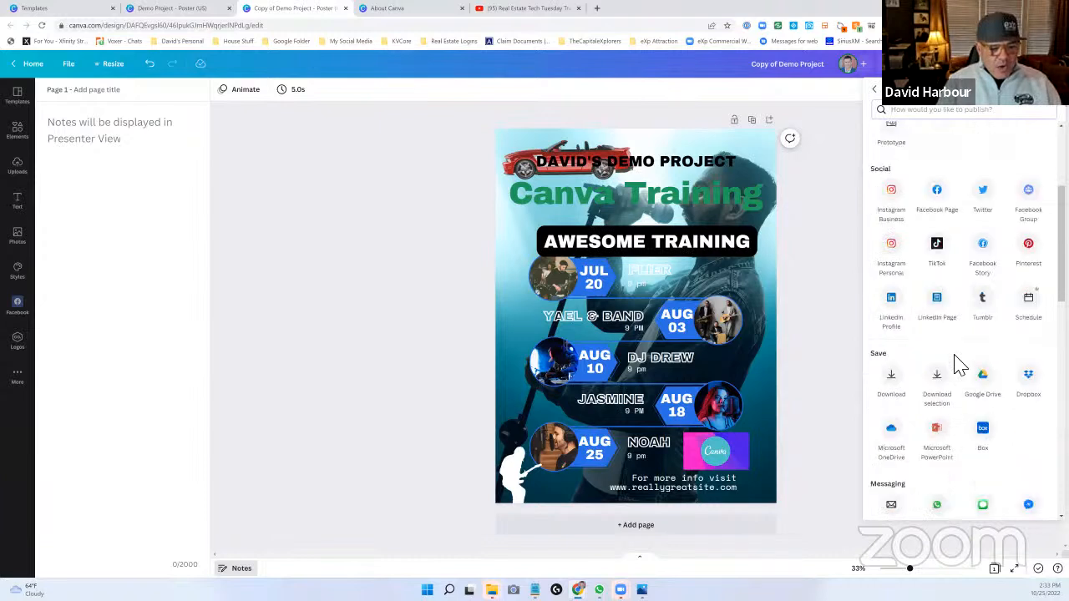
{"action": "scroll", "coordinate": [958, 365], "scroll_direction": "down", "scroll_amount": 2}
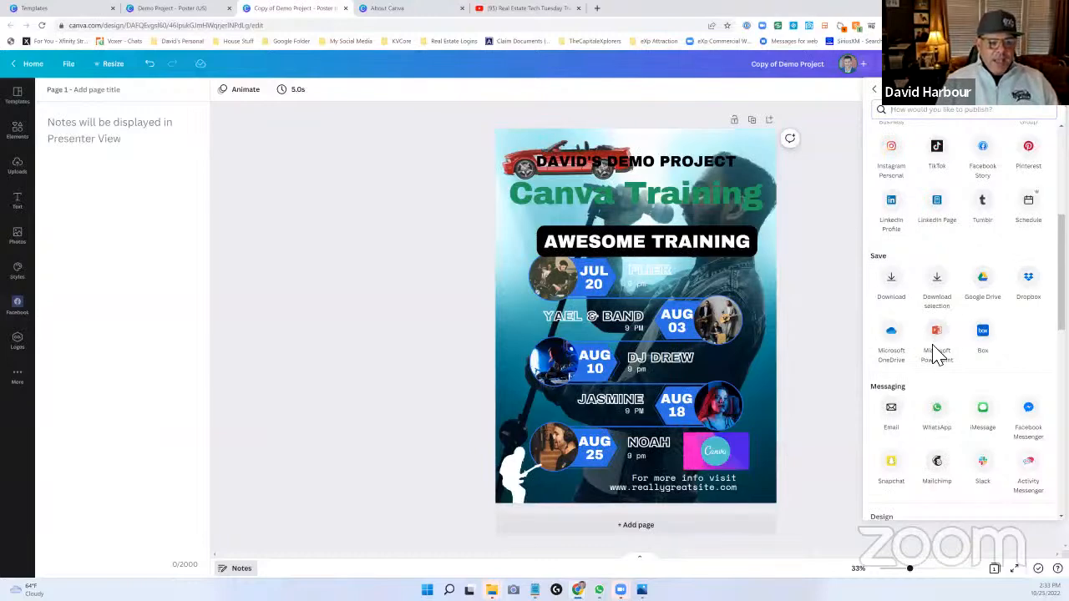
{"action": "scroll", "coordinate": [935, 355], "scroll_direction": "down", "scroll_amount": 2}
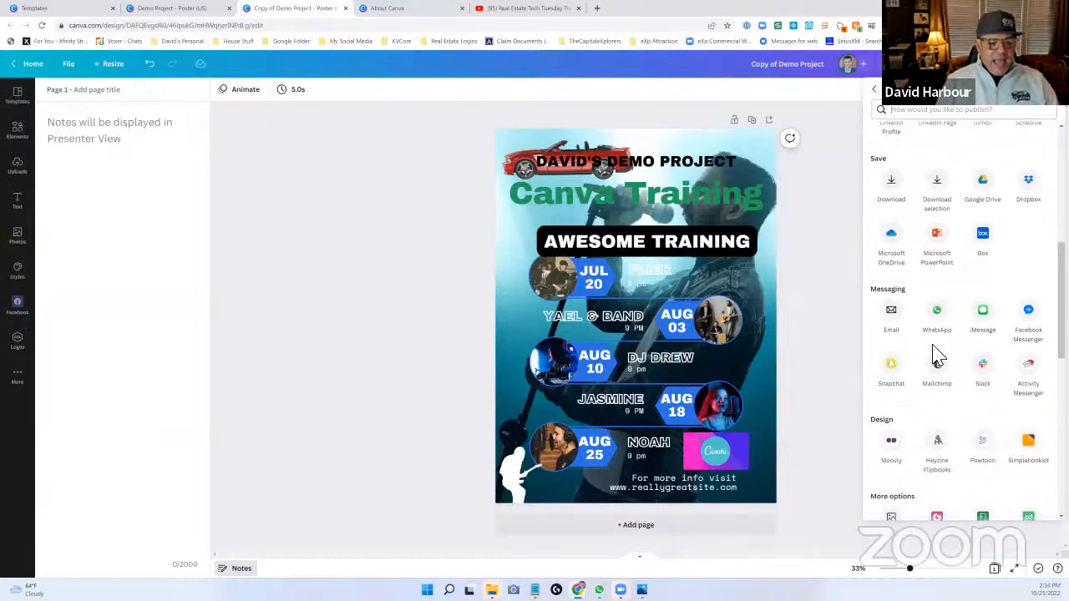
{"action": "scroll", "coordinate": [935, 355], "scroll_direction": "down", "scroll_amount": 2}
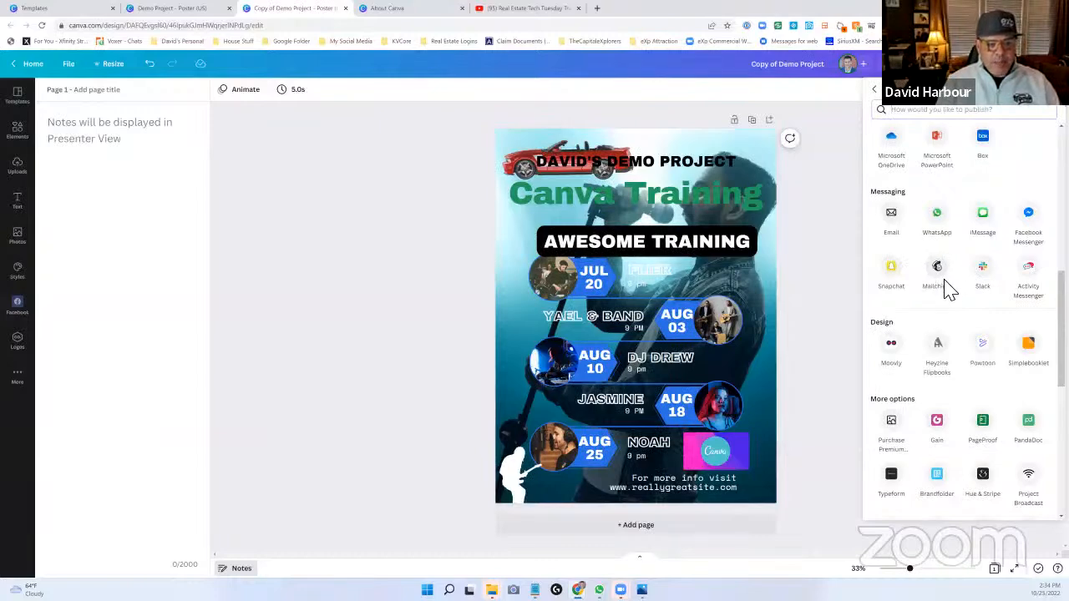
{"action": "scroll", "coordinate": [944, 288], "scroll_direction": "down", "scroll_amount": 1}
{"action": "scroll", "coordinate": [948, 292], "scroll_direction": "down", "scroll_amount": 1}
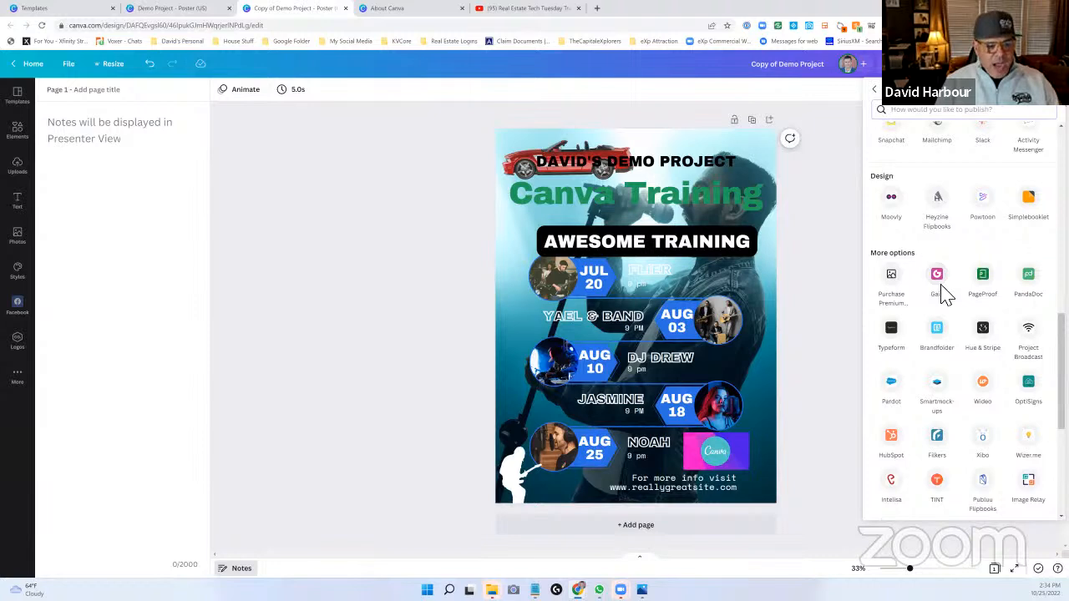
{"action": "scroll", "coordinate": [944, 360], "scroll_direction": "down", "scroll_amount": 4}
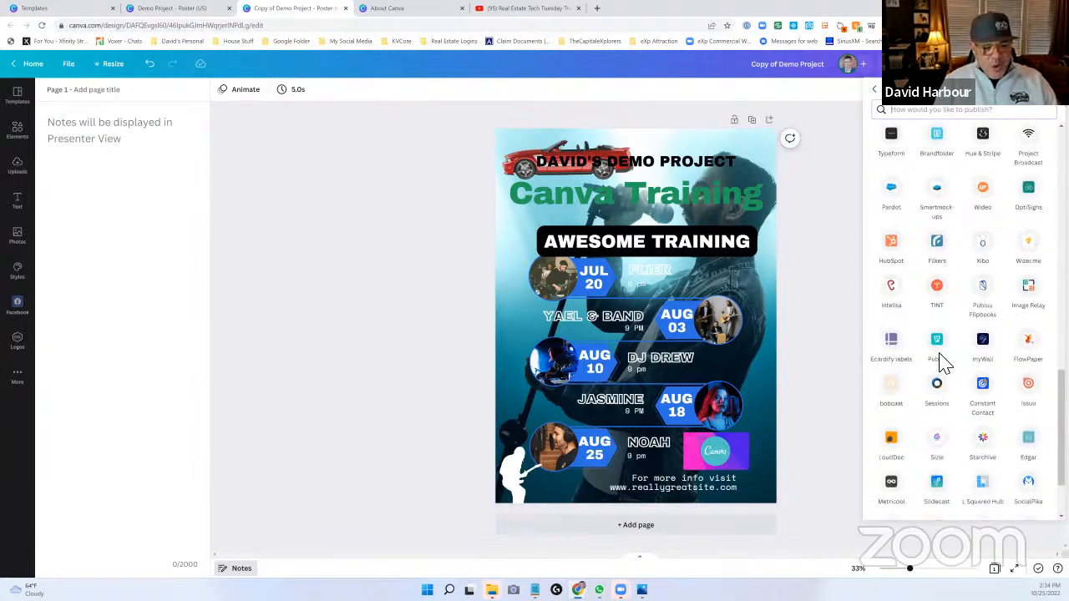
{"action": "scroll", "coordinate": [944, 360], "scroll_direction": "down", "scroll_amount": 2}
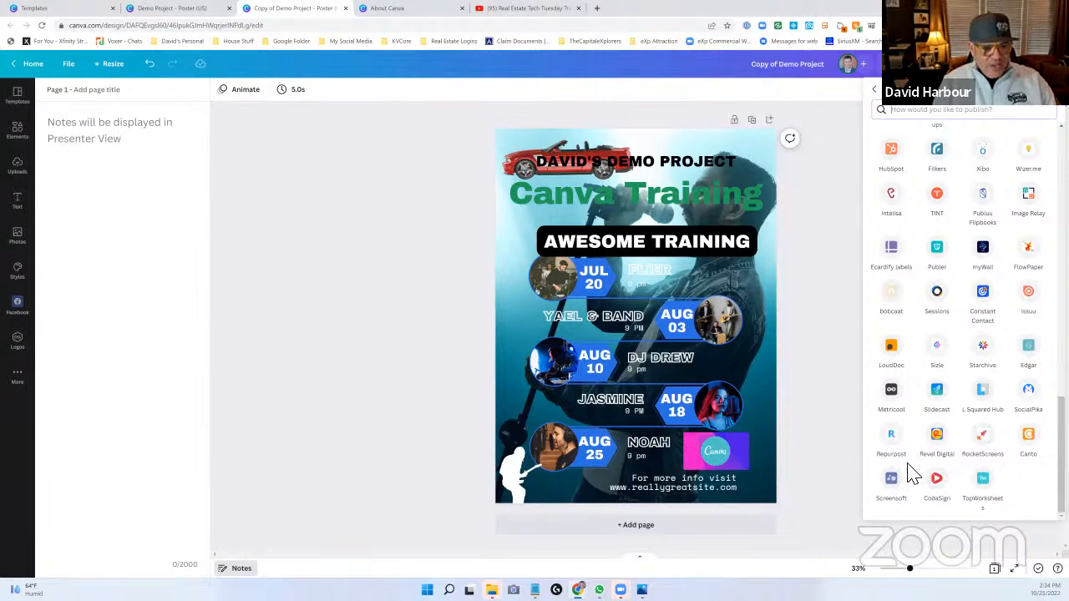
{"action": "scroll", "coordinate": [913, 474], "scroll_direction": "up", "scroll_amount": 3}
{"action": "scroll", "coordinate": [914, 474], "scroll_direction": "up", "scroll_amount": 3}
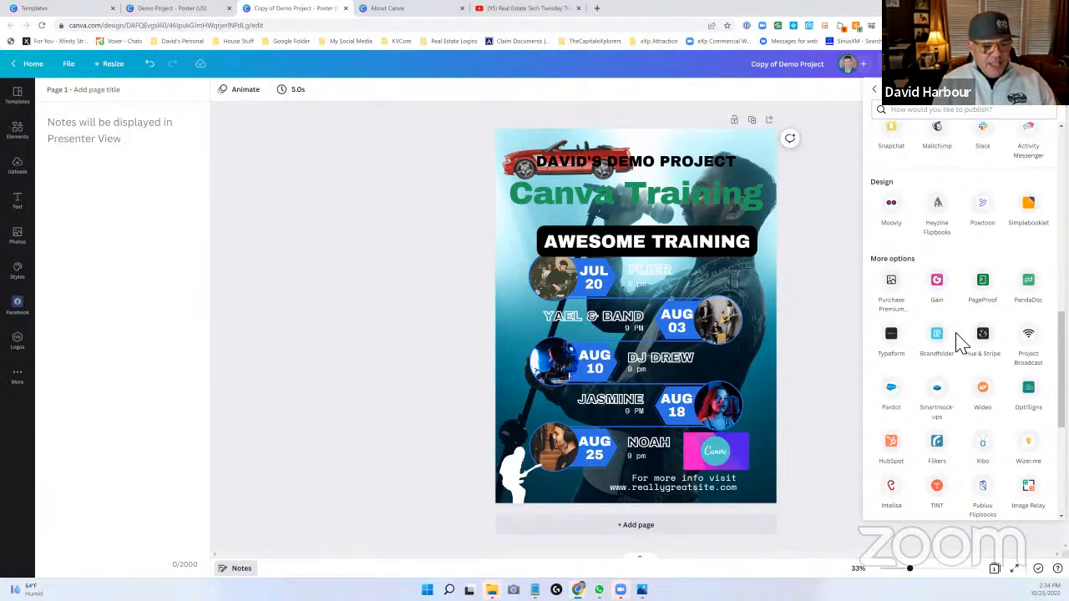
{"action": "scroll", "coordinate": [952, 347], "scroll_direction": "up", "scroll_amount": 10}
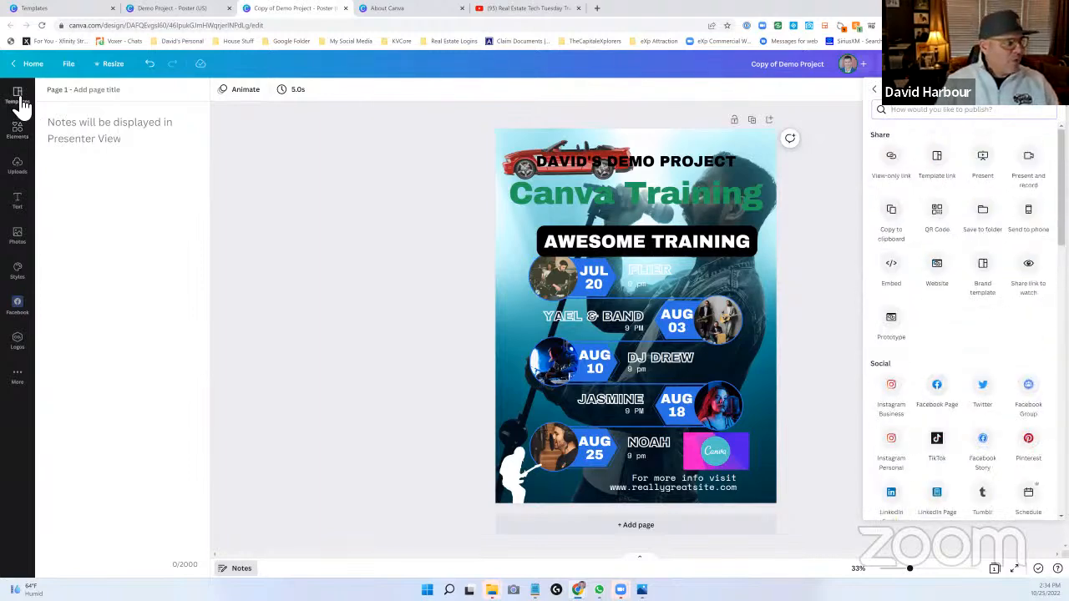
- Exit the poster to the home page and open the Projects overview with its folders and designs
{"action": "left_click", "coordinate": [15, 65]}
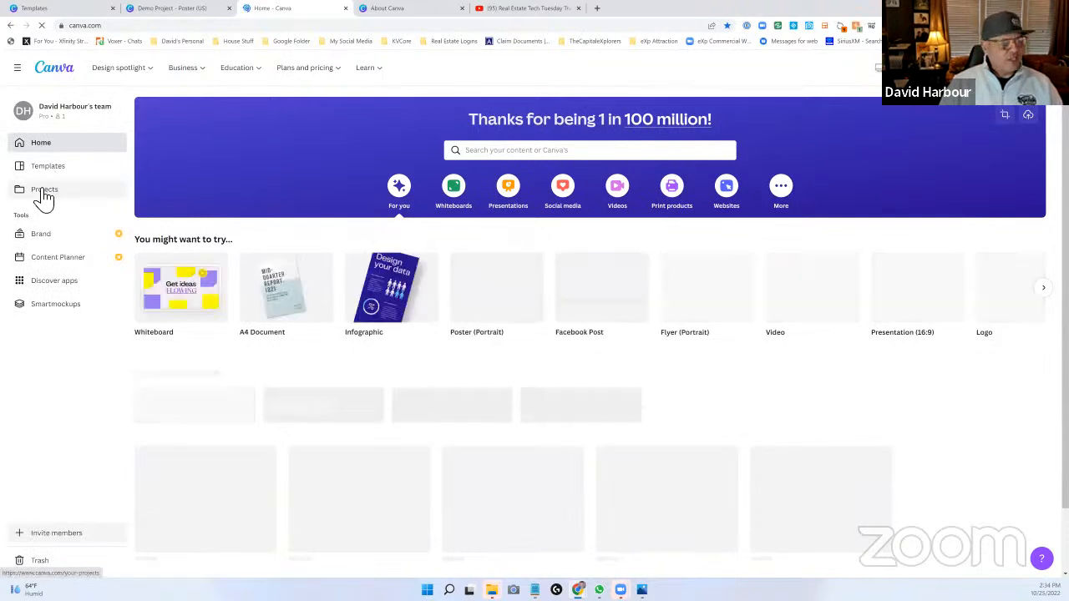
{"action": "left_click", "coordinate": [44, 191]}
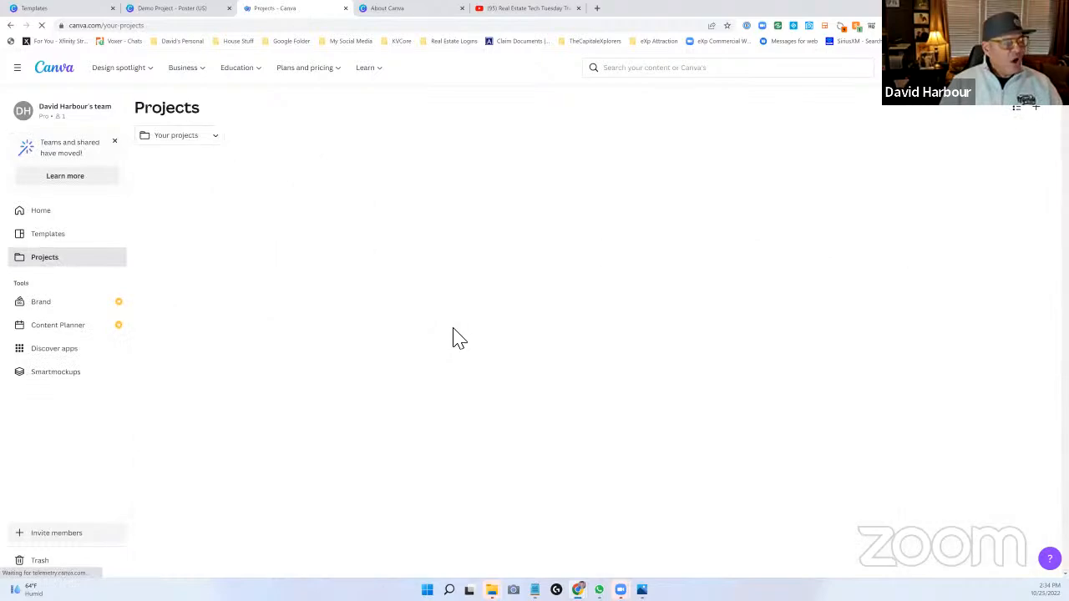
{"action": "scroll", "coordinate": [632, 362], "scroll_direction": "down", "scroll_amount": 1}
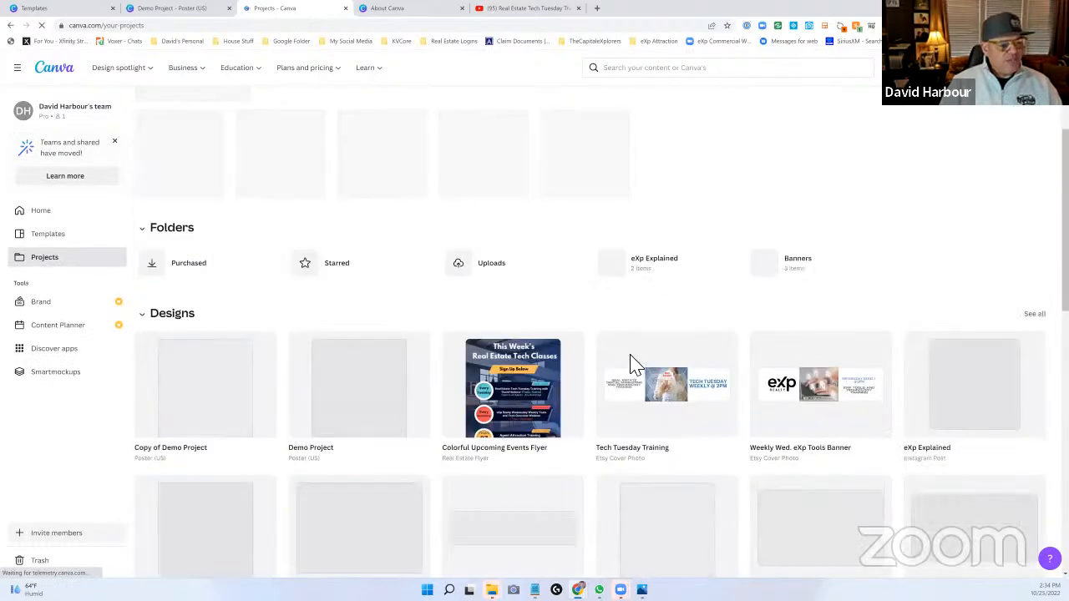
{"action": "scroll", "coordinate": [649, 346], "scroll_direction": "down", "scroll_amount": 2}
{"action": "scroll", "coordinate": [643, 337], "scroll_direction": "up", "scroll_amount": 3}
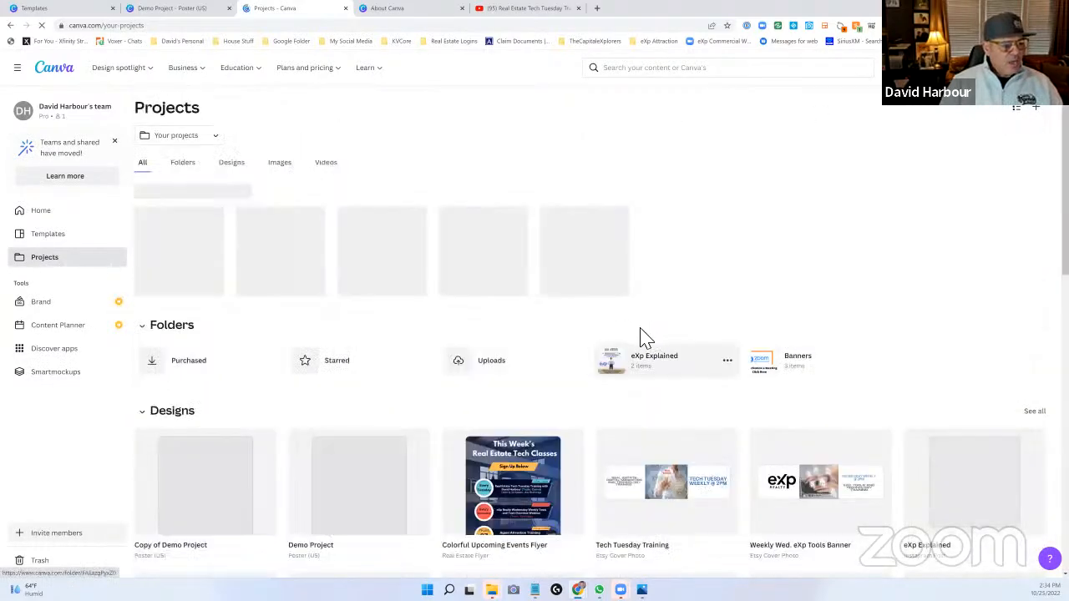
- Expand the list of designs in Projects and look through the saved designs, uploaded images and videos
{"action": "scroll", "coordinate": [644, 337], "scroll_direction": "down", "scroll_amount": 4}
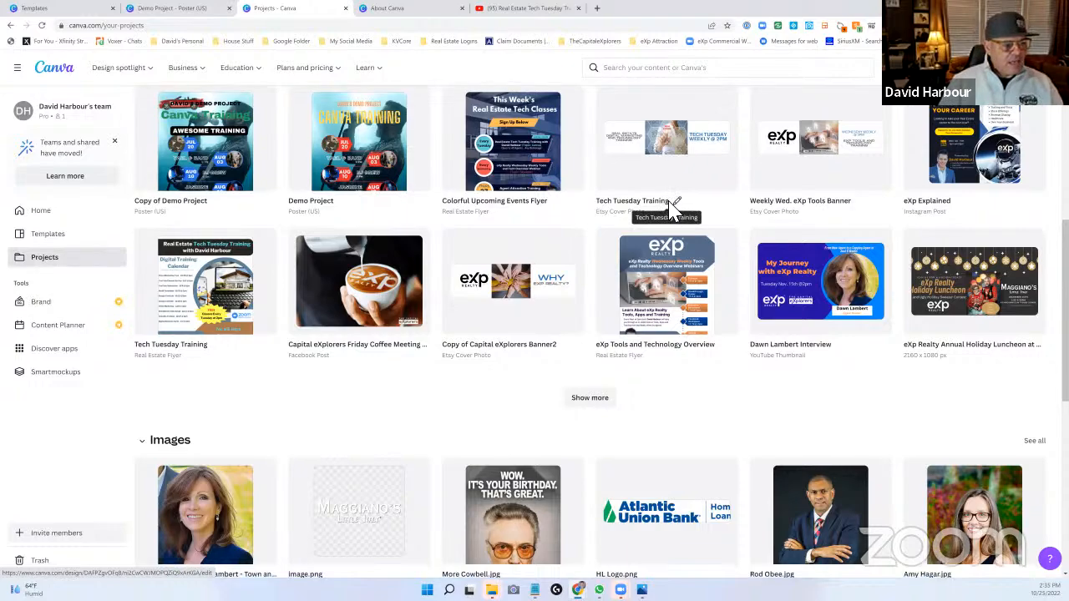
{"action": "scroll", "coordinate": [596, 269], "scroll_direction": "down", "scroll_amount": 2}
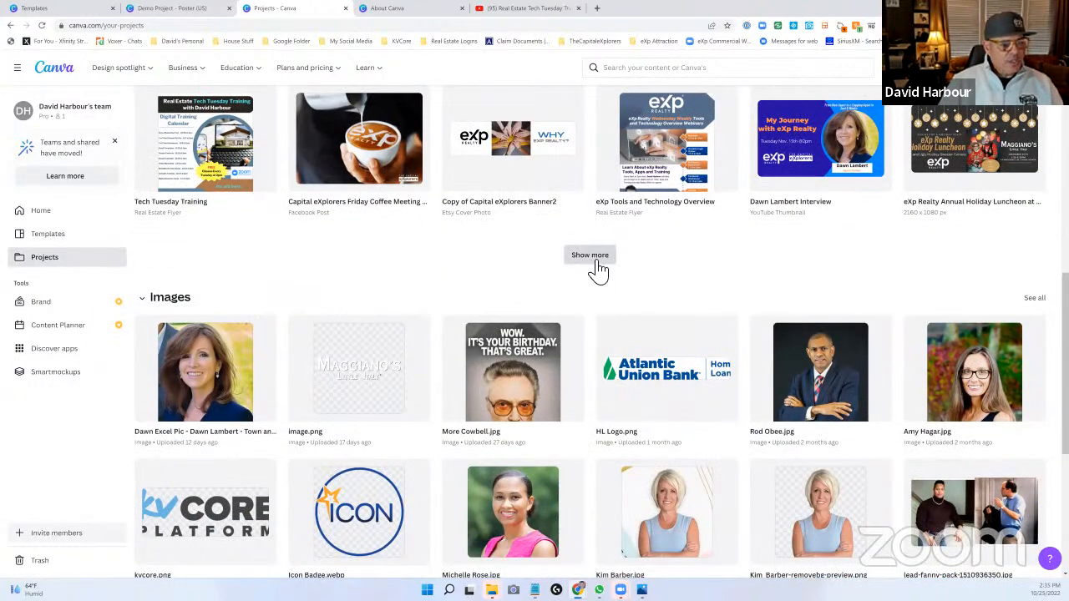
{"action": "left_click", "coordinate": [596, 265]}
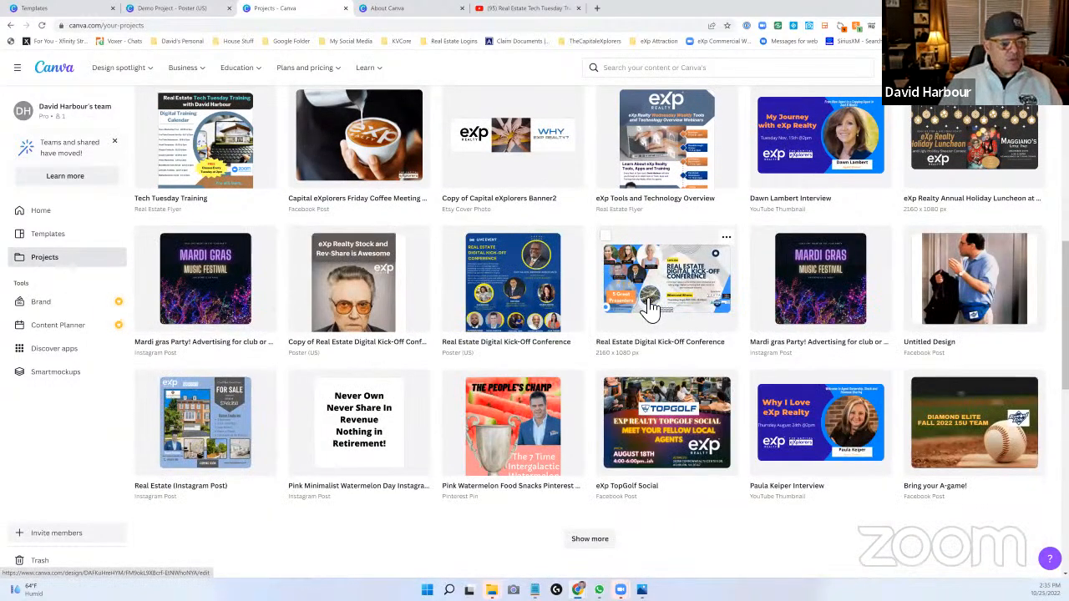
{"action": "scroll", "coordinate": [650, 308], "scroll_direction": "down", "scroll_amount": 6}
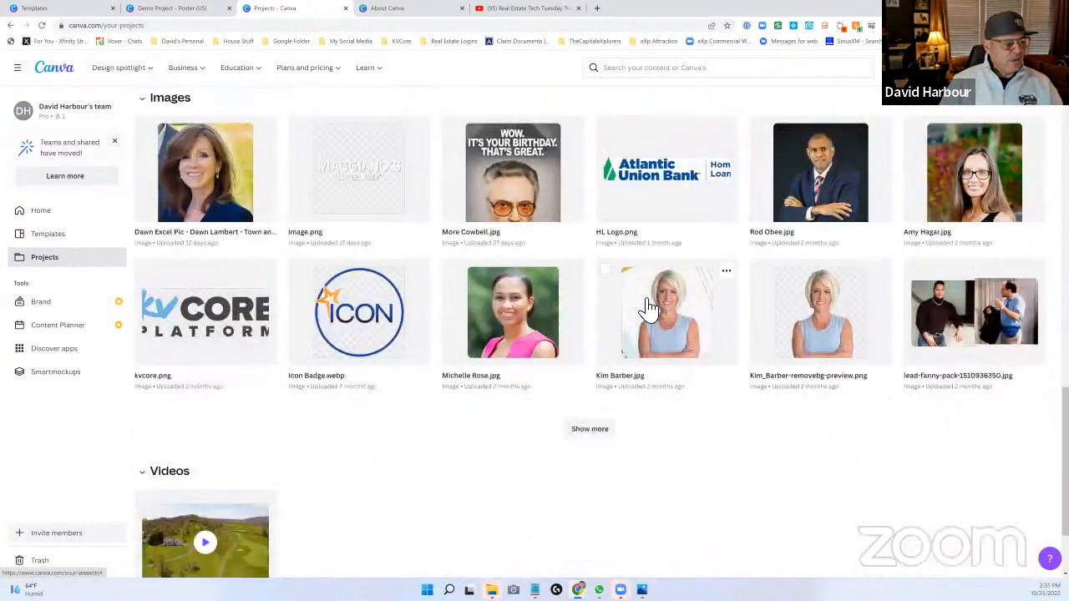
{"action": "scroll", "coordinate": [650, 308], "scroll_direction": "down", "scroll_amount": 1}
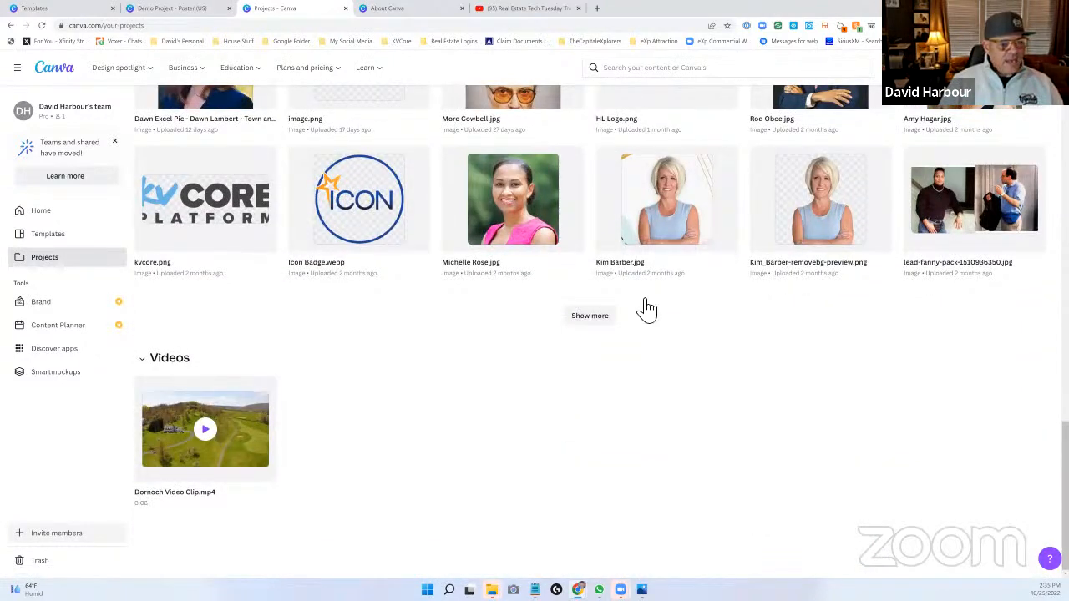
{"action": "scroll", "coordinate": [647, 308], "scroll_direction": "up", "scroll_amount": 15}
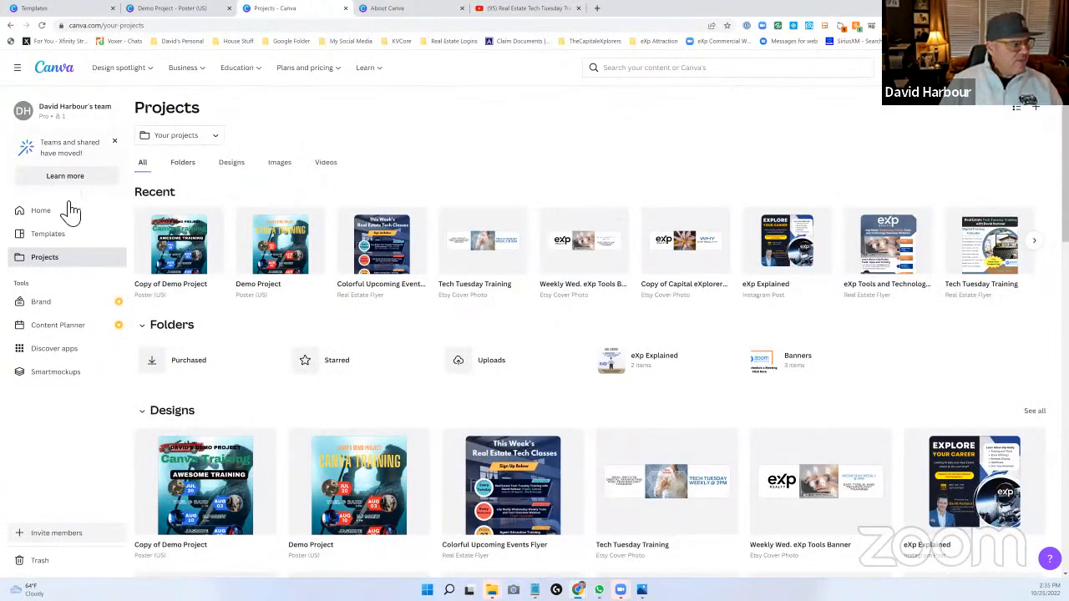
- Open the Facebook Post category of the template library and browse the available designs
{"action": "left_click", "coordinate": [51, 237]}
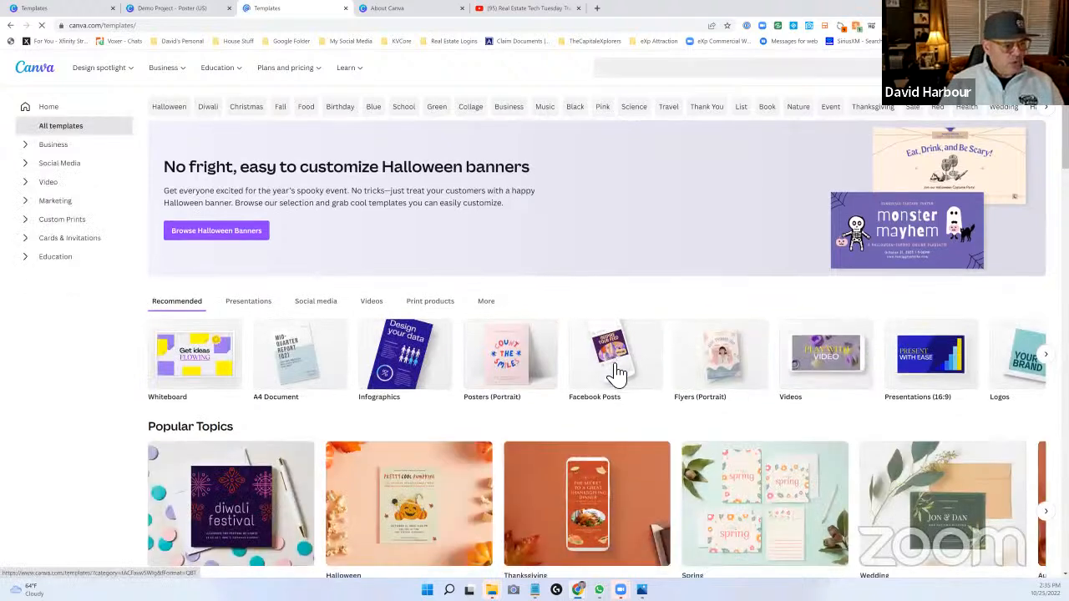
{"action": "left_click", "coordinate": [615, 372]}
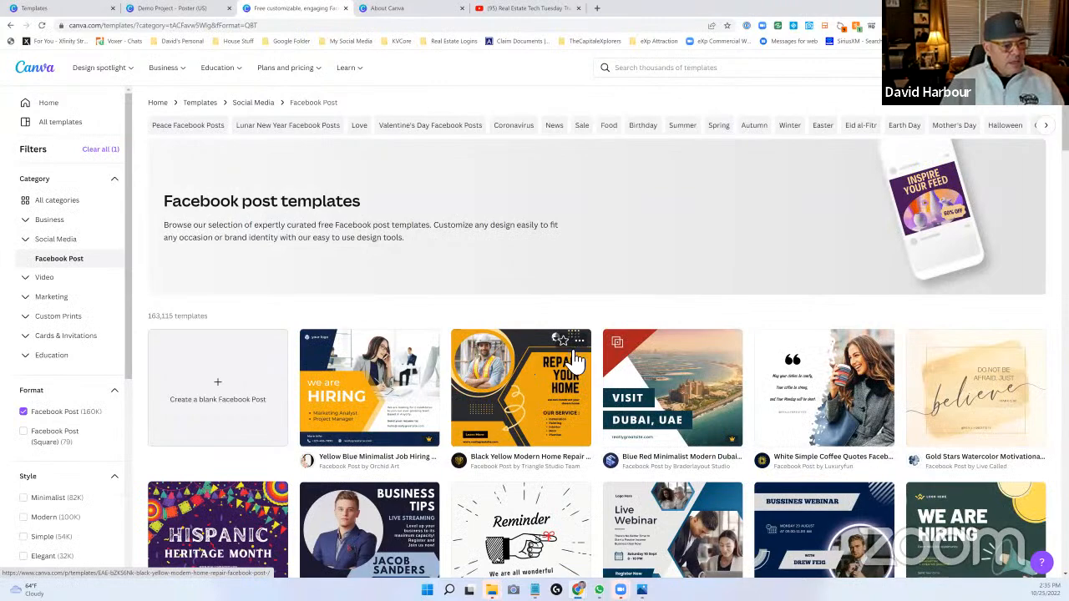
{"action": "scroll", "coordinate": [574, 359], "scroll_direction": "down", "scroll_amount": 1}
{"action": "scroll", "coordinate": [574, 359], "scroll_direction": "down", "scroll_amount": 5}
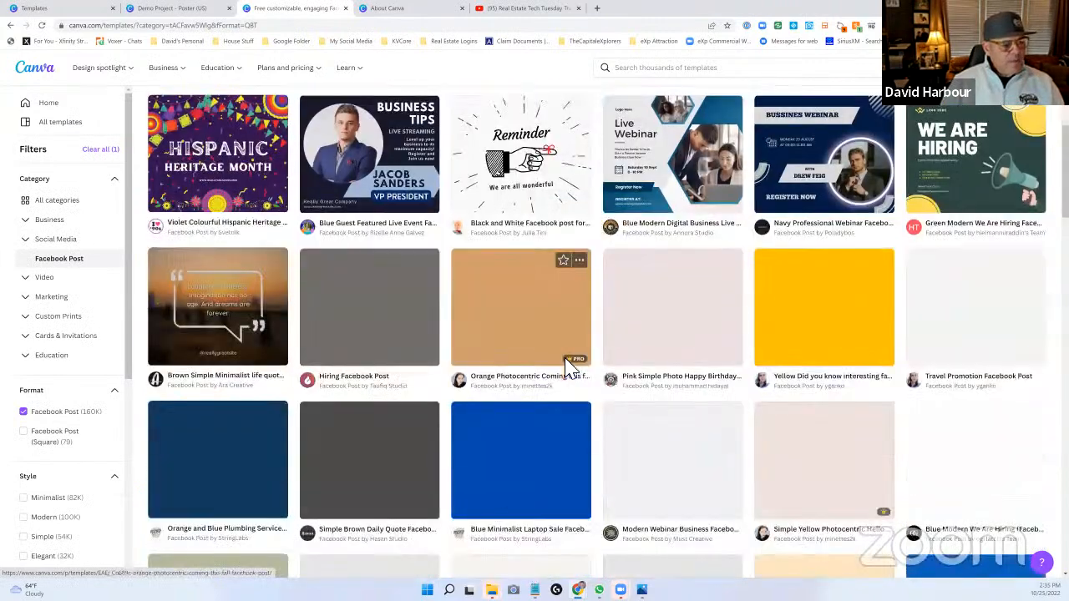
{"action": "scroll", "coordinate": [571, 364], "scroll_direction": "down", "scroll_amount": 1}
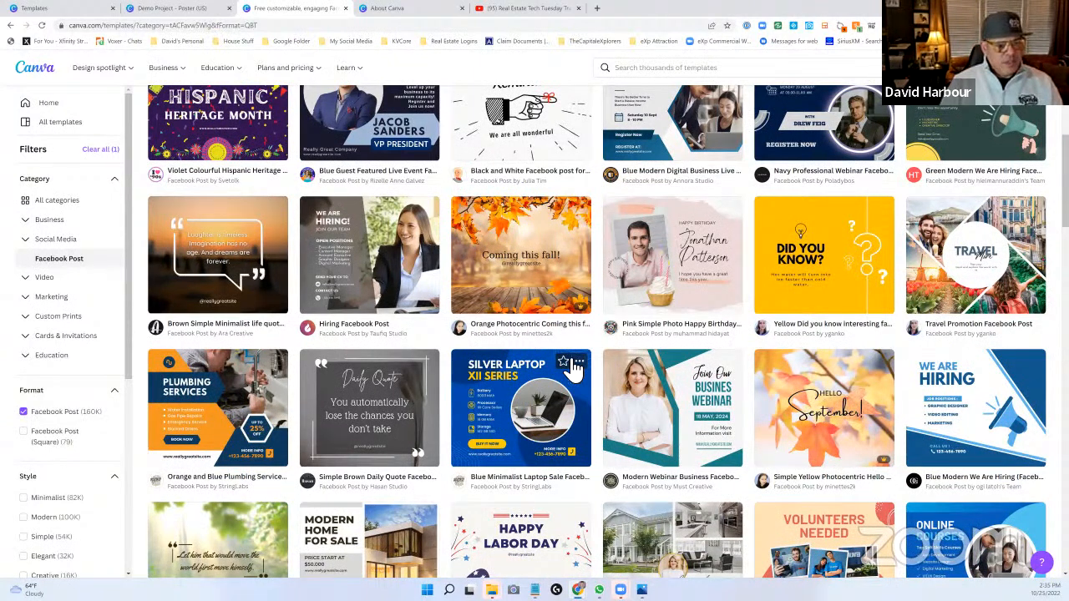
{"action": "scroll", "coordinate": [575, 369], "scroll_direction": "down", "scroll_amount": 1}
{"action": "scroll", "coordinate": [575, 368], "scroll_direction": "down", "scroll_amount": 3}
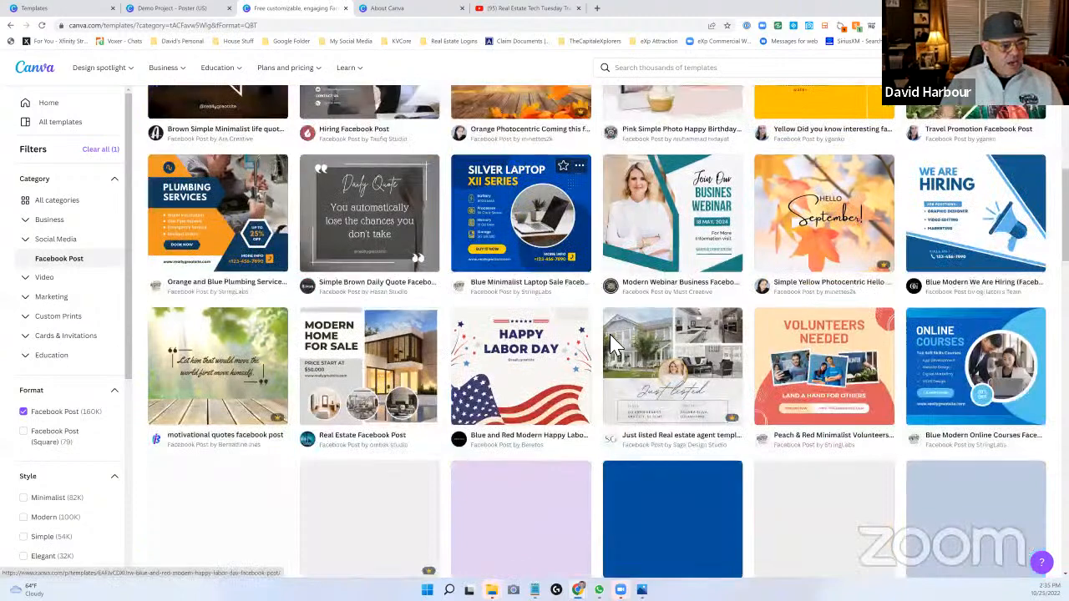
{"action": "scroll", "coordinate": [585, 260], "scroll_direction": "down", "scroll_amount": 2}
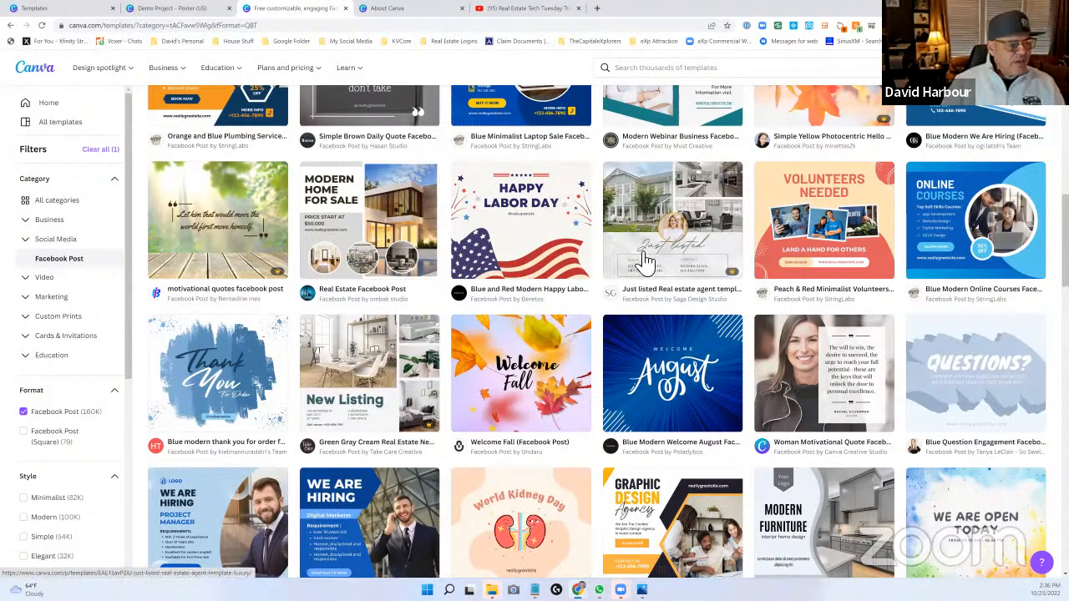
- Pick the "Real Estate Facebook Post" template with the "Modern Home for Sale" heading and open it for customizing
{"action": "scroll", "coordinate": [610, 298], "scroll_direction": "up", "scroll_amount": 1}
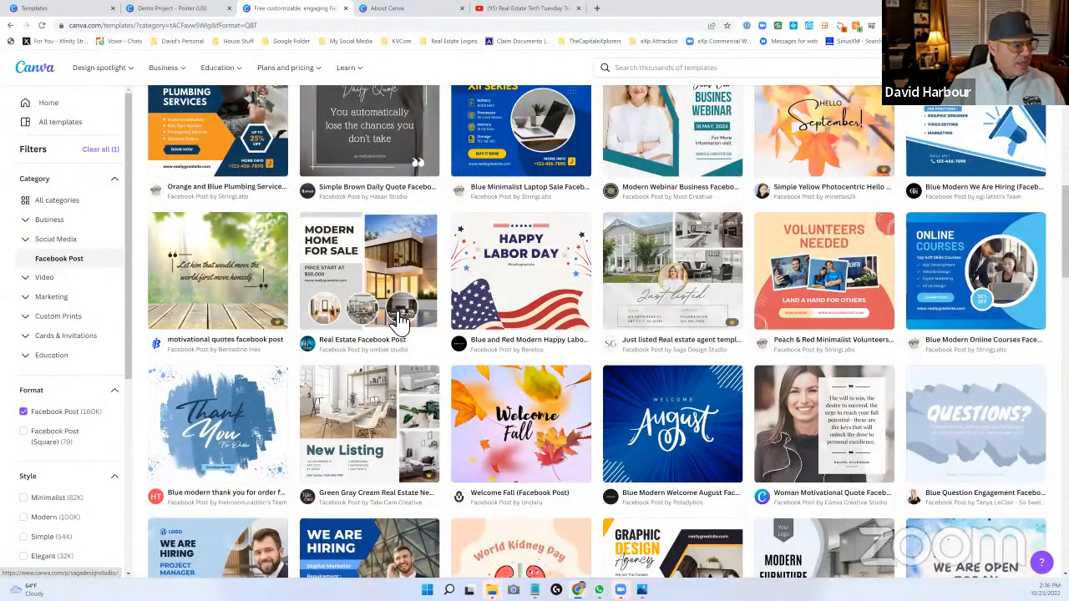
{"action": "scroll", "coordinate": [399, 322], "scroll_direction": "up", "scroll_amount": 1}
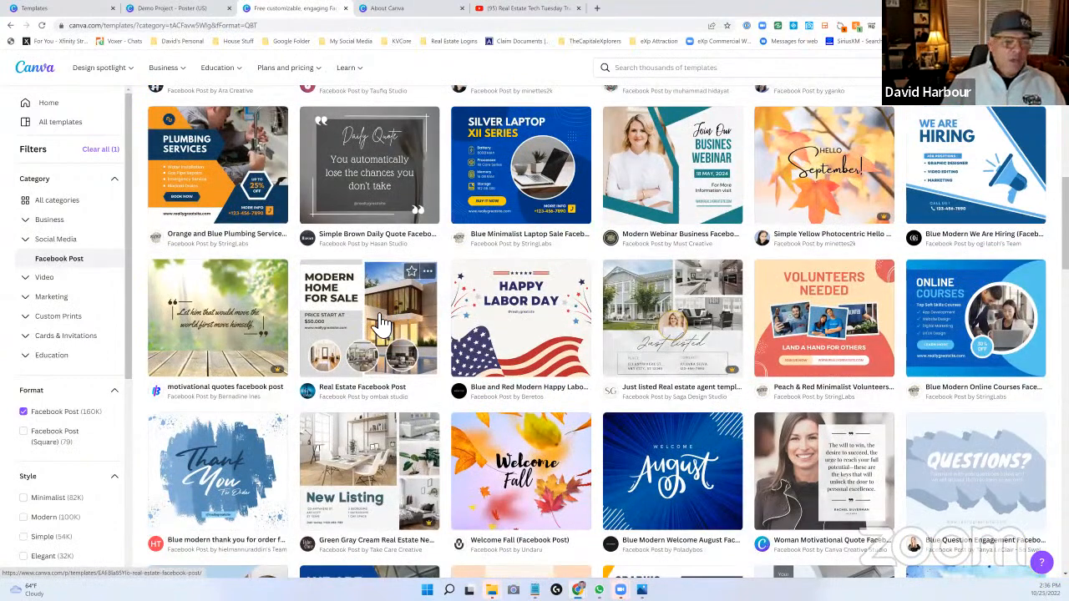
{"action": "left_click", "coordinate": [377, 325]}
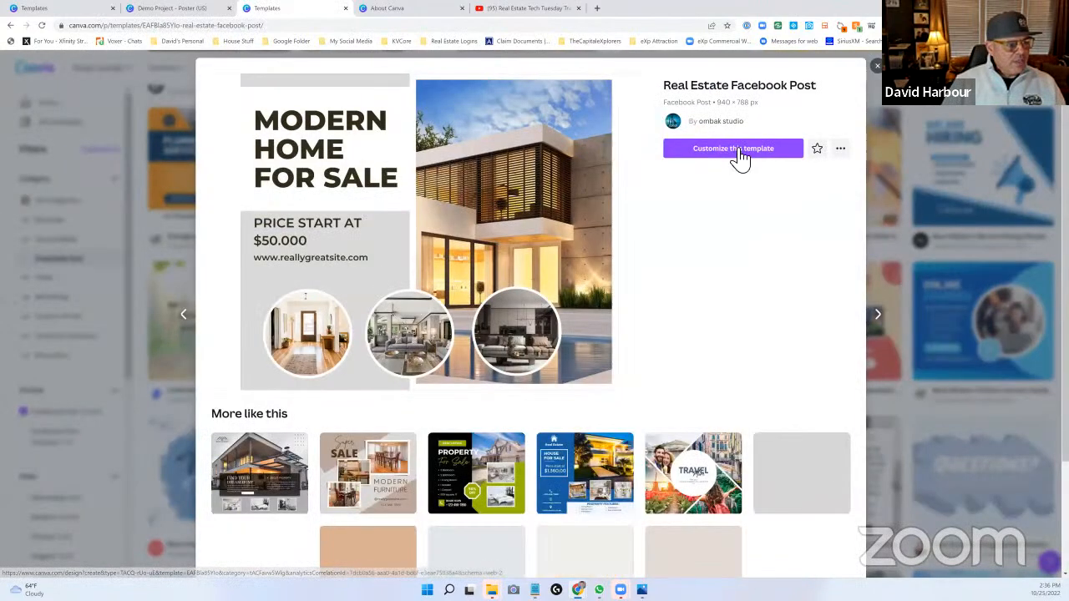
{"action": "left_click", "coordinate": [740, 161]}
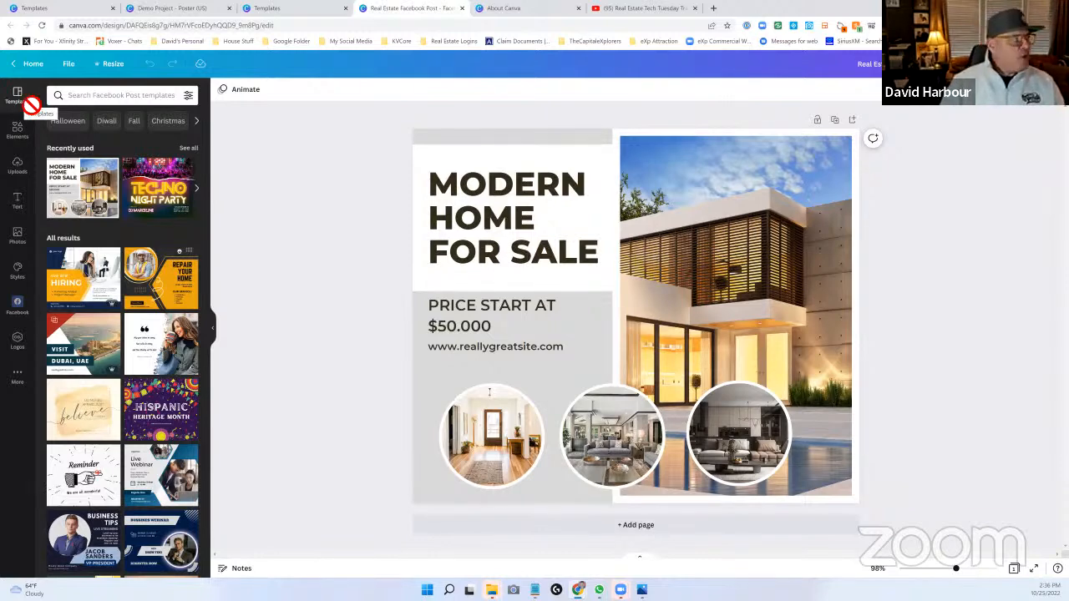
- Return to the home page, look through more suggested design types and view the Business resources
{"action": "left_click", "coordinate": [18, 67]}
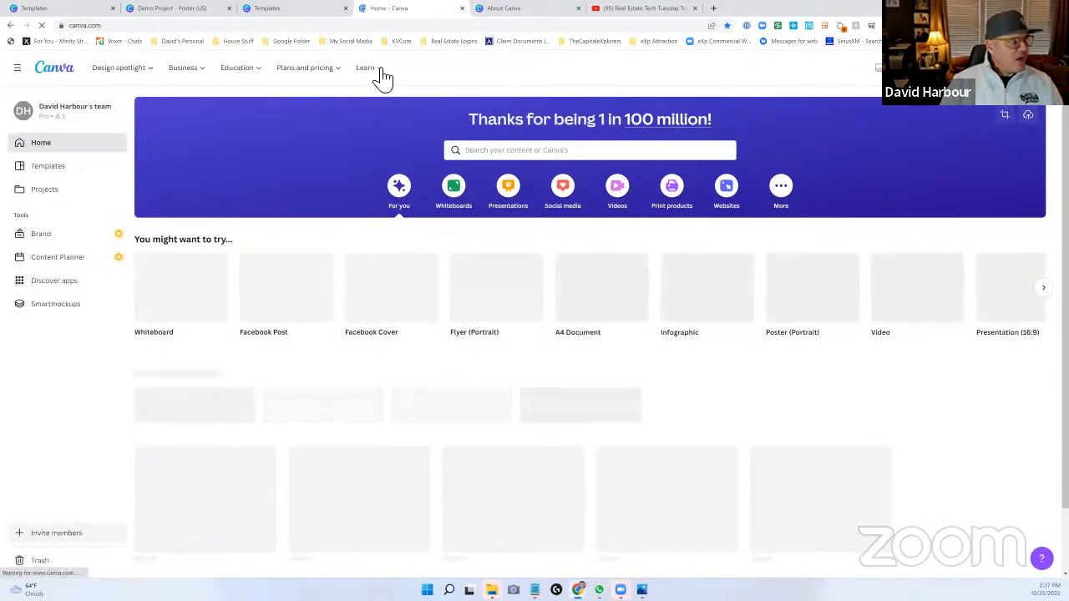
{"action": "mouse_move", "coordinate": [384, 81]}
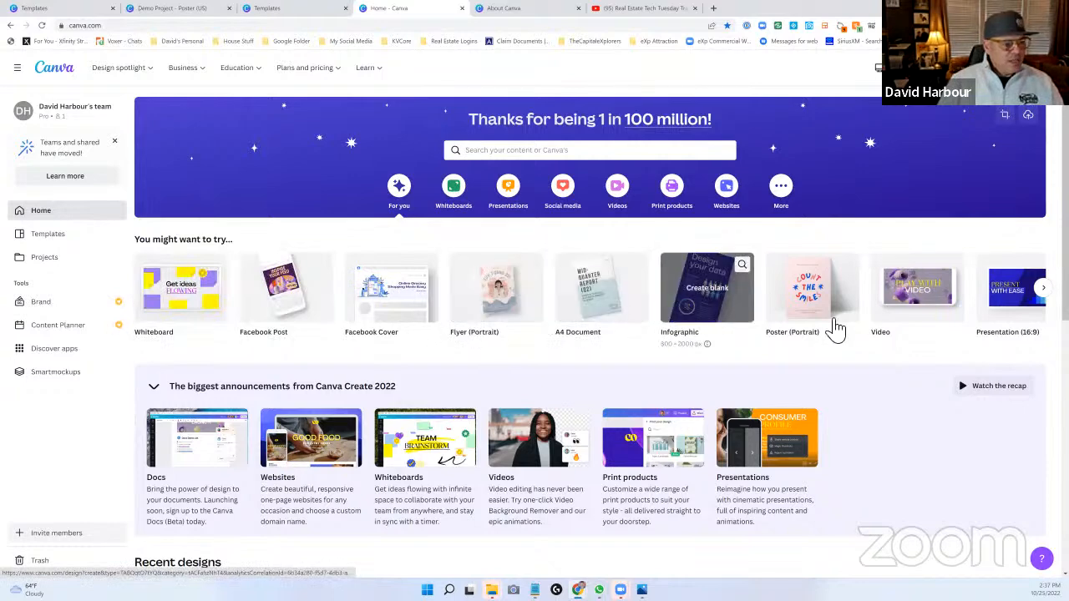
{"action": "left_click", "coordinate": [1044, 287]}
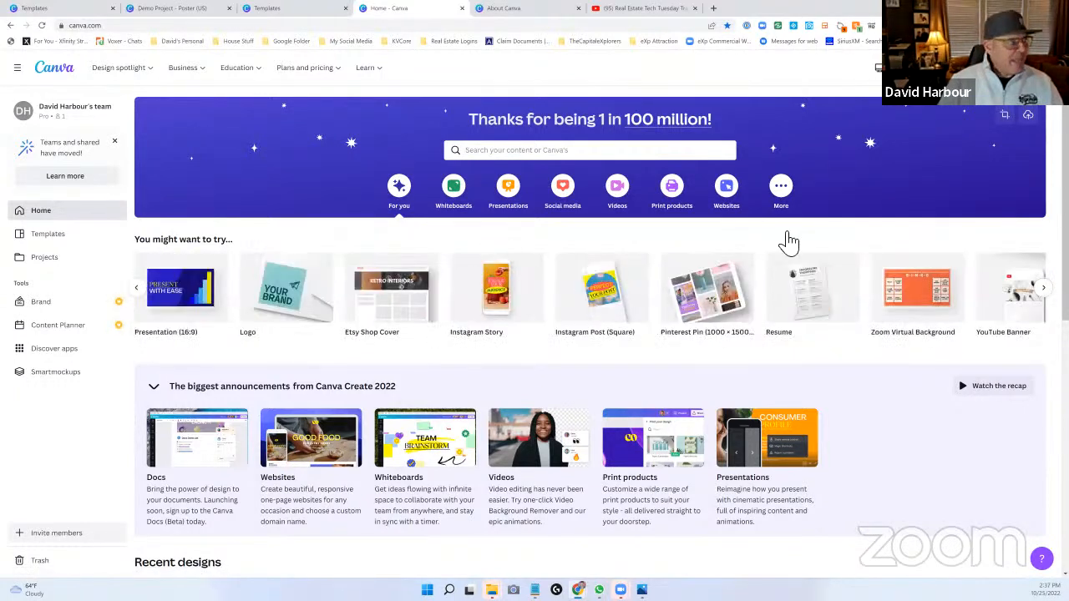
{"action": "mouse_move", "coordinate": [206, 80]}
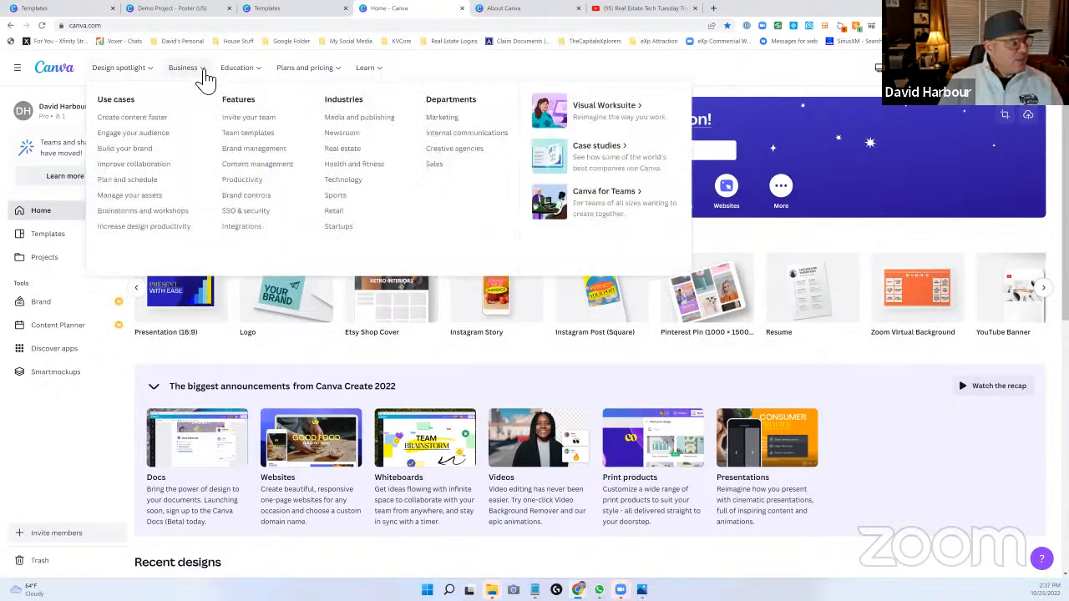
- Create a blank Report design from the suggested design types and apply the "Annual Report 2025-2030" template to its page
{"action": "mouse_move", "coordinate": [148, 79]}
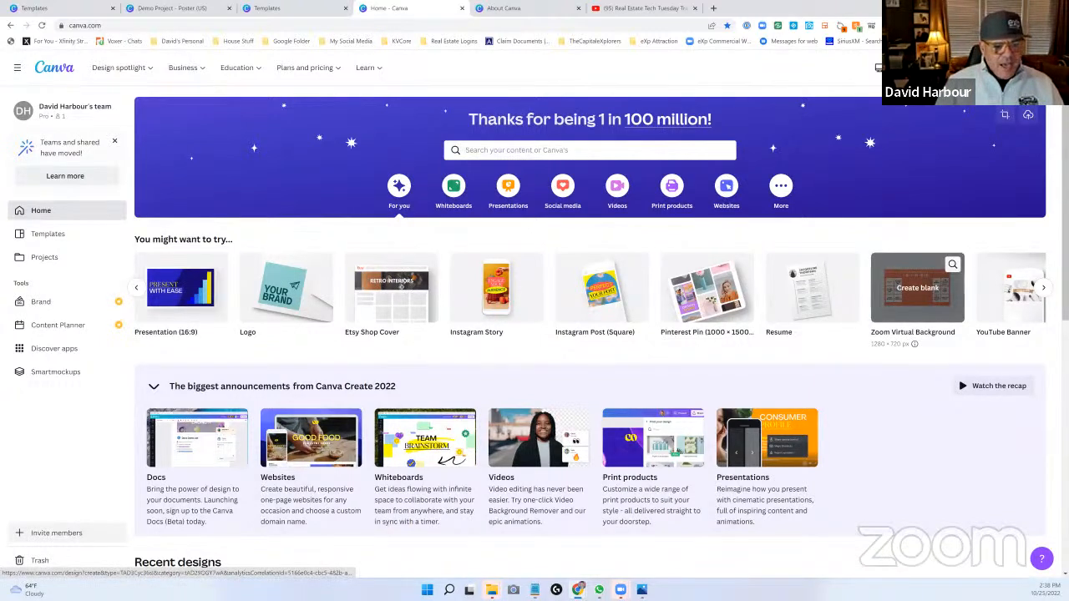
{"action": "scroll", "coordinate": [998, 288], "scroll_direction": "right", "scroll_amount": 8}
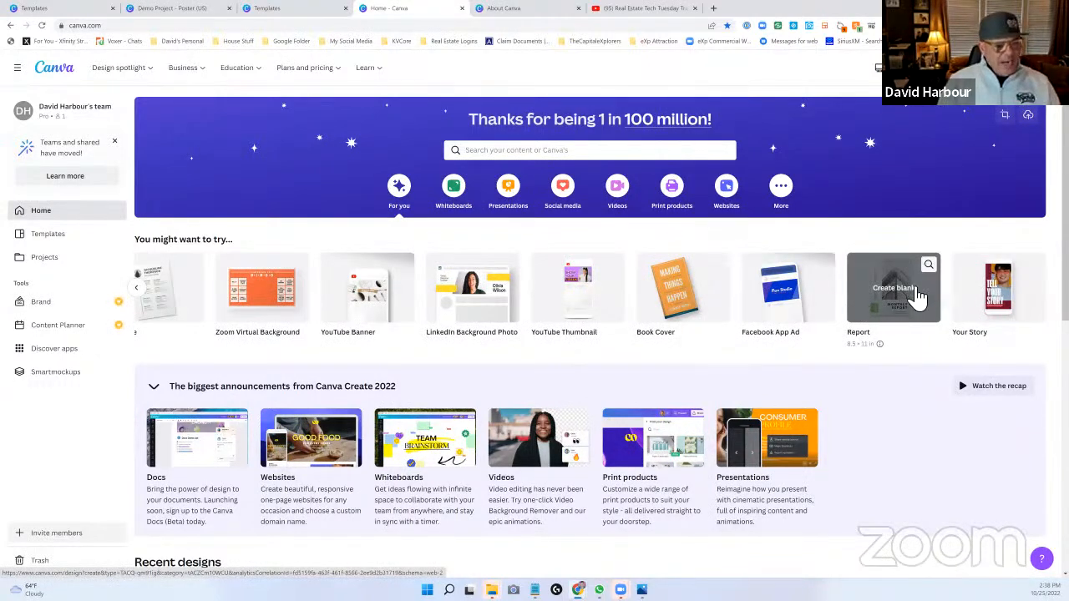
{"action": "left_click", "coordinate": [878, 306]}
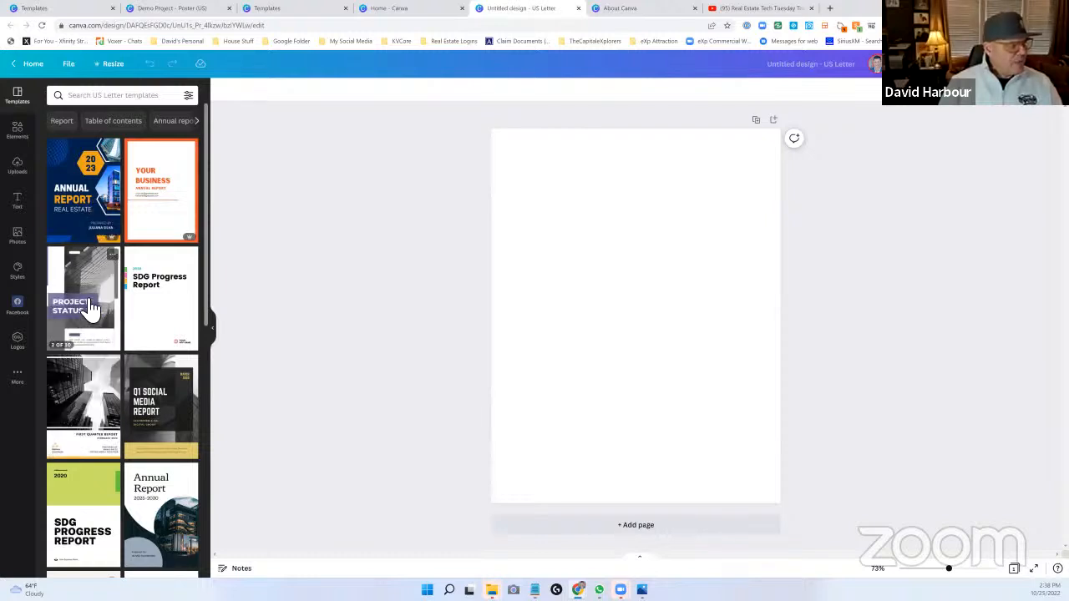
{"action": "left_click", "coordinate": [192, 488]}
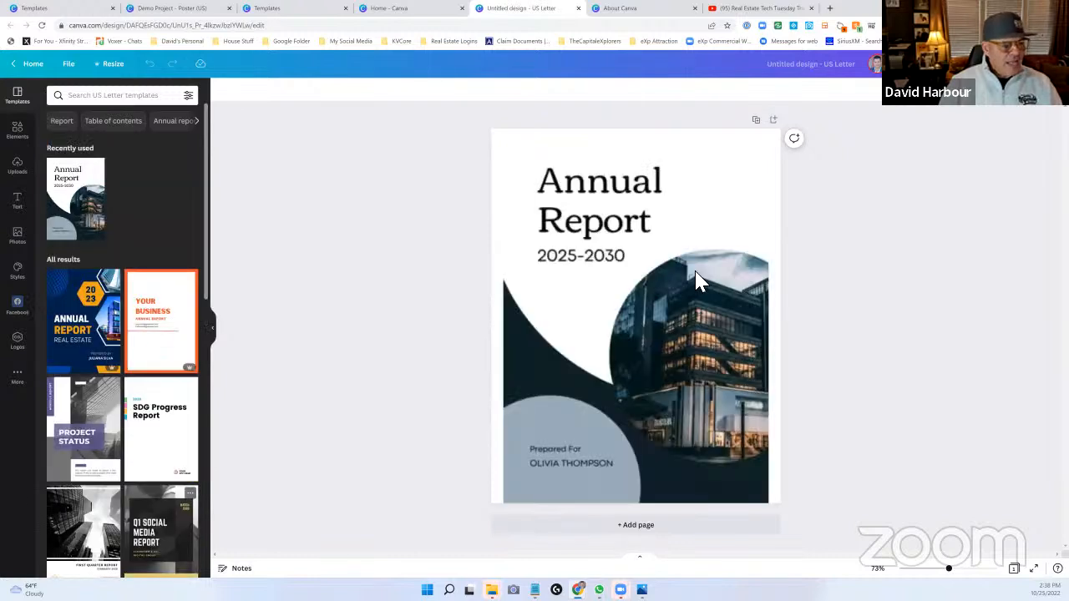
{"action": "left_click", "coordinate": [595, 288]}
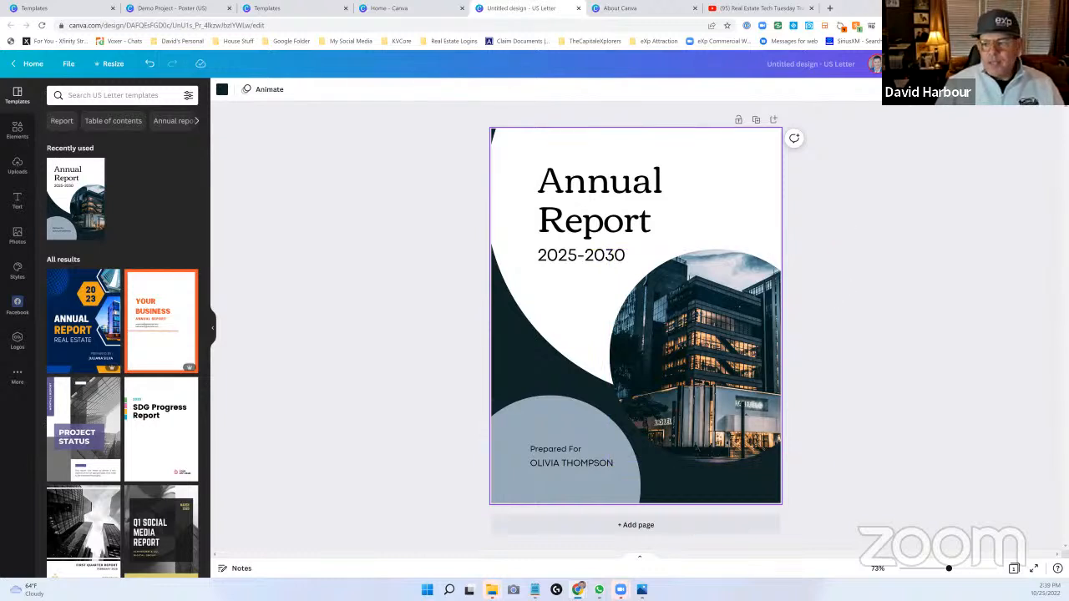
- Switch to the YouTube live stream of the Real Estate Tech Tuesday training and check its live chat and video page
{"action": "left_click", "coordinate": [754, 10]}
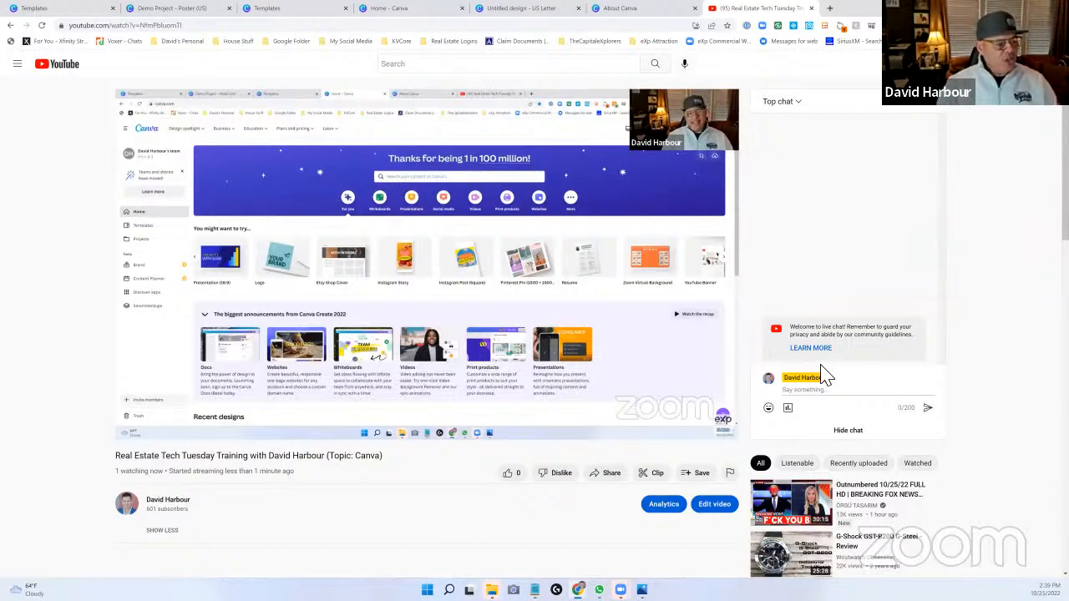
{"action": "scroll", "coordinate": [226, 327], "scroll_direction": "down", "scroll_amount": 4}
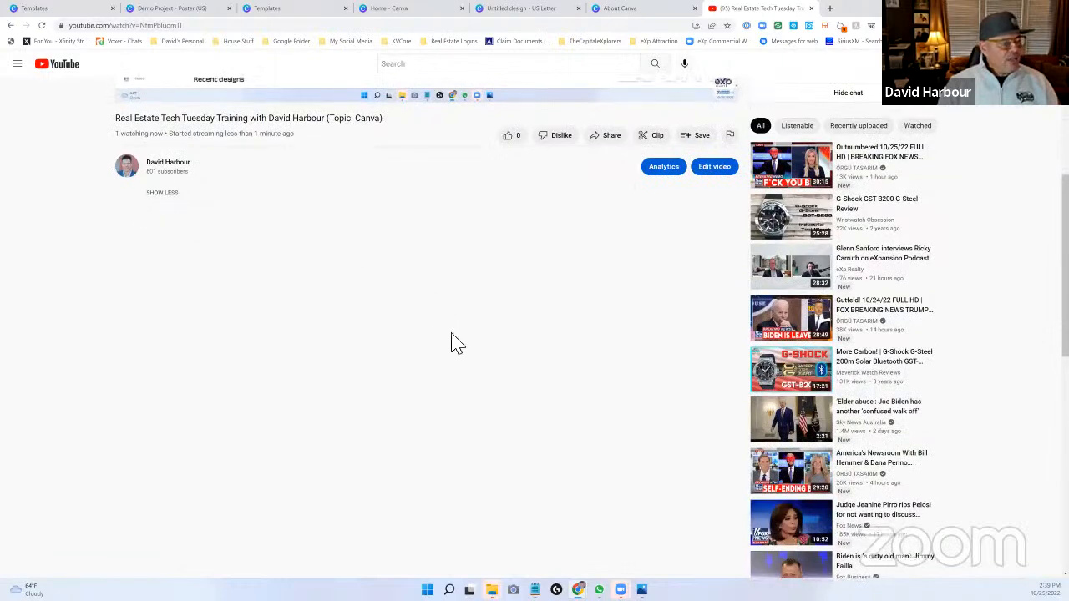
{"action": "scroll", "coordinate": [451, 343], "scroll_direction": "up", "scroll_amount": 4}
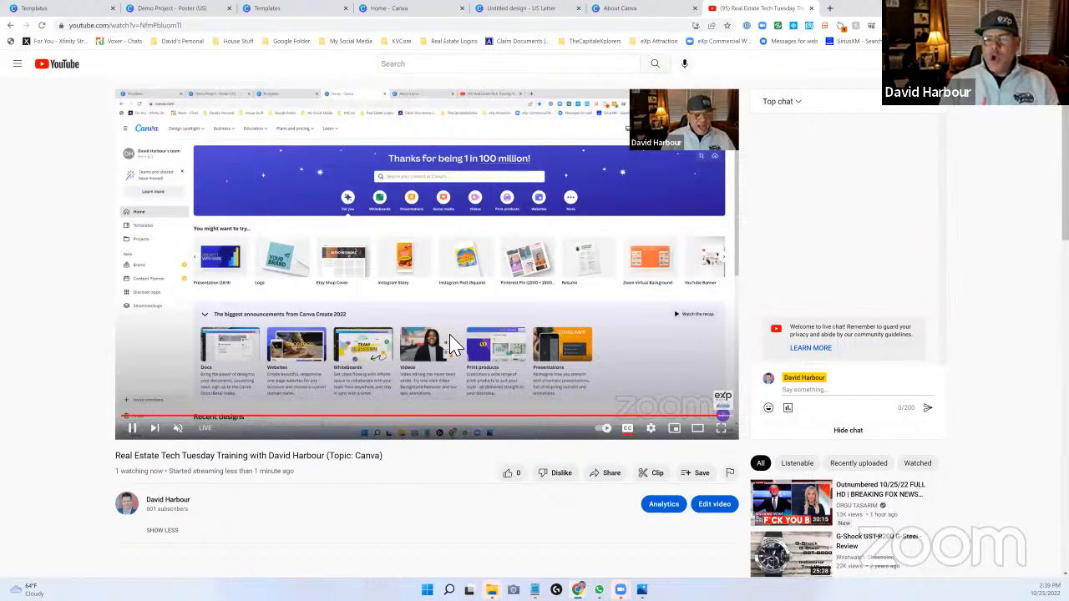